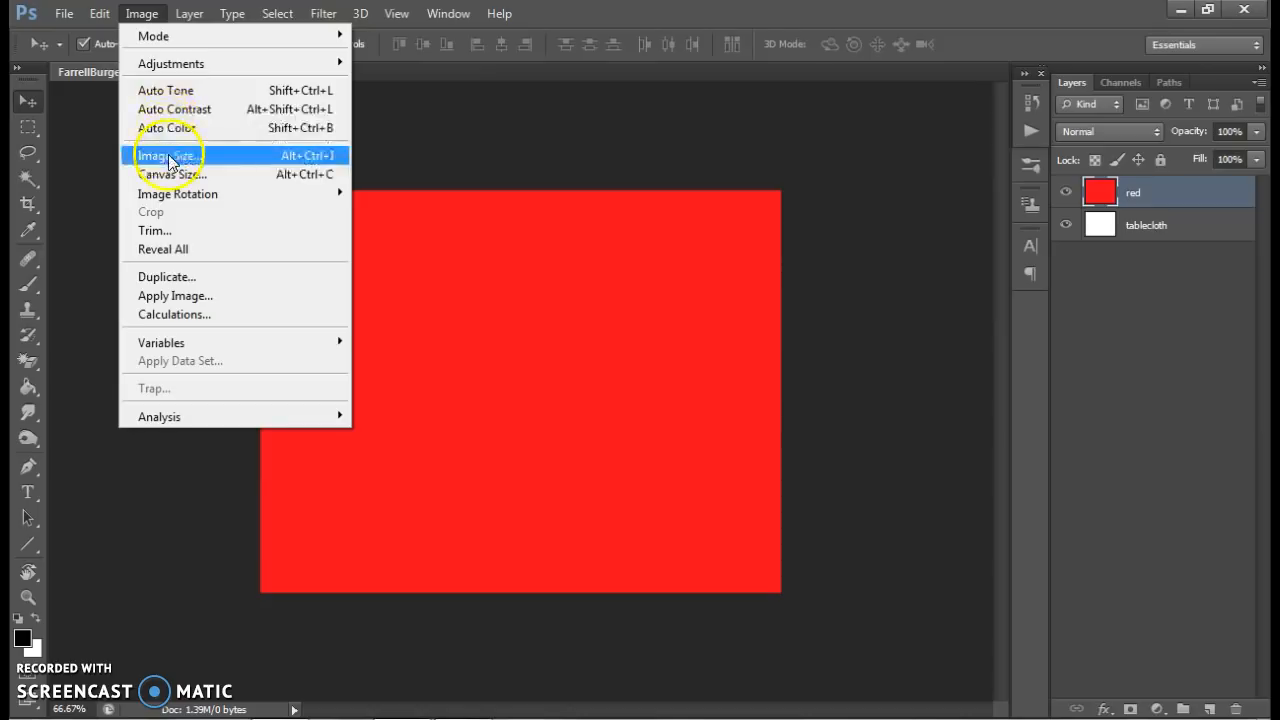
# Step: Check the document's dimensions and resolution, then look over the red and tablecloth layers
pyautogui.click(168, 157)
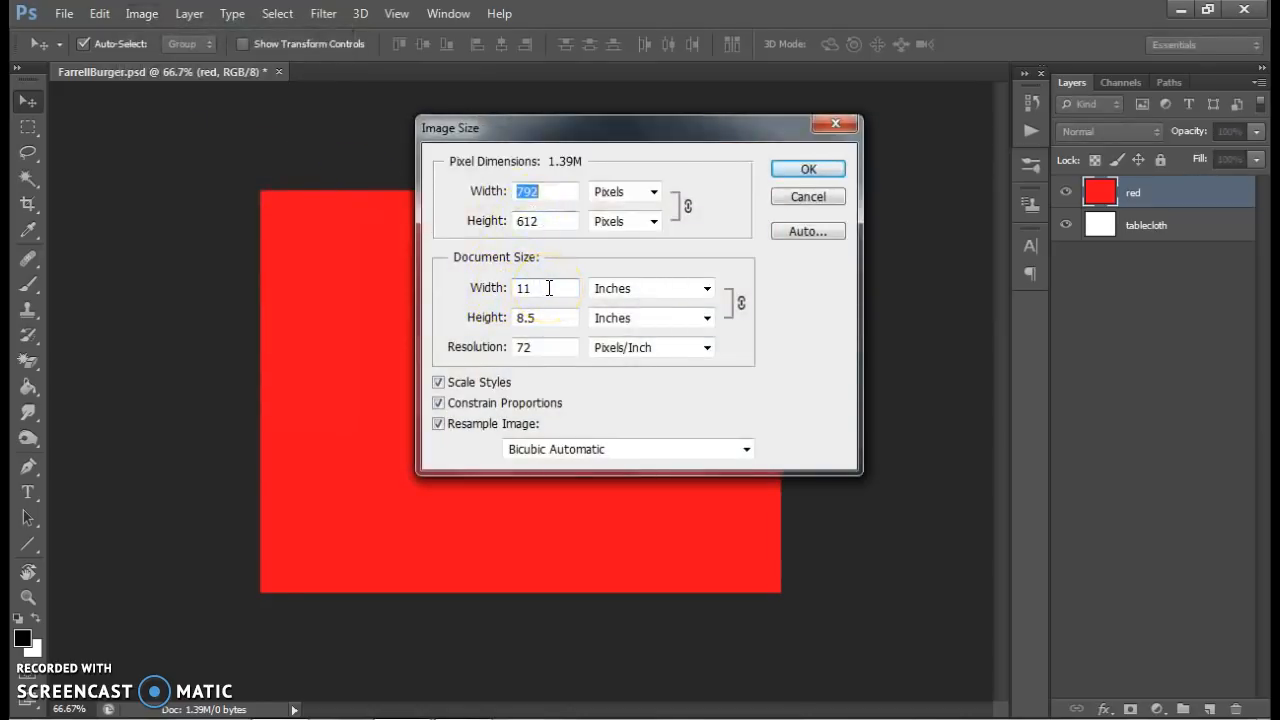
pyautogui.click(783, 165)
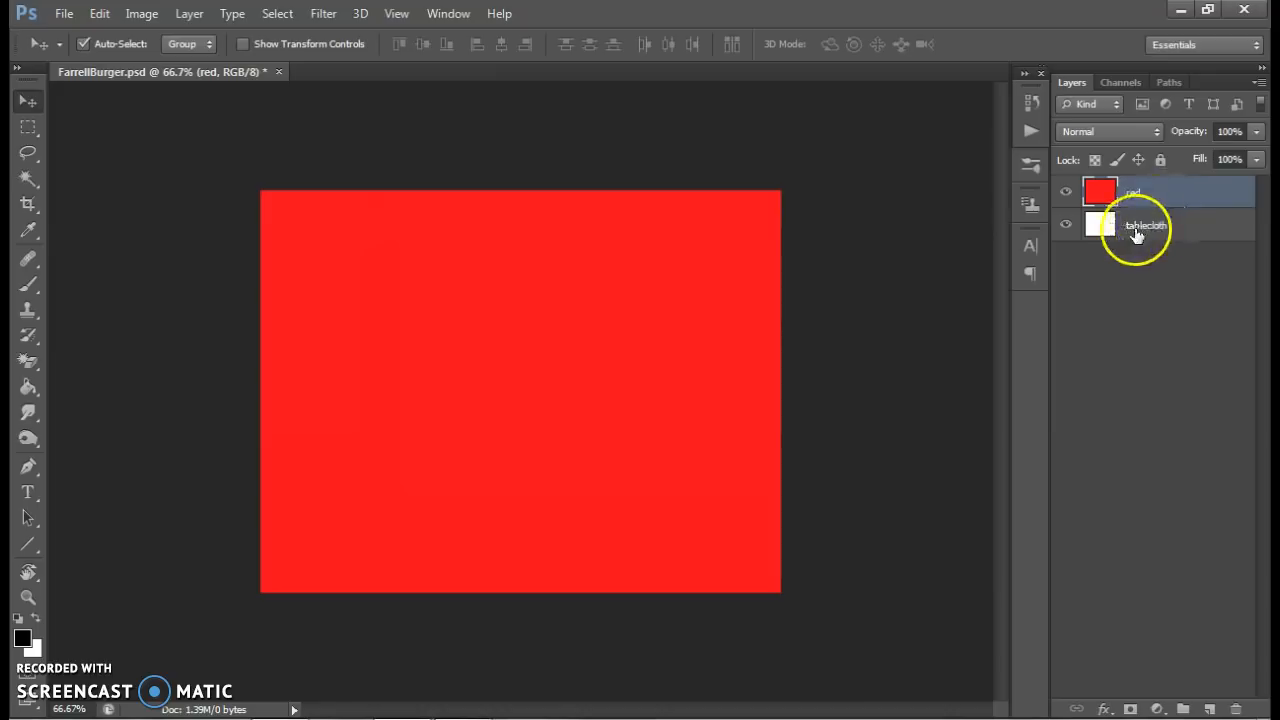
pyautogui.click(1137, 190)
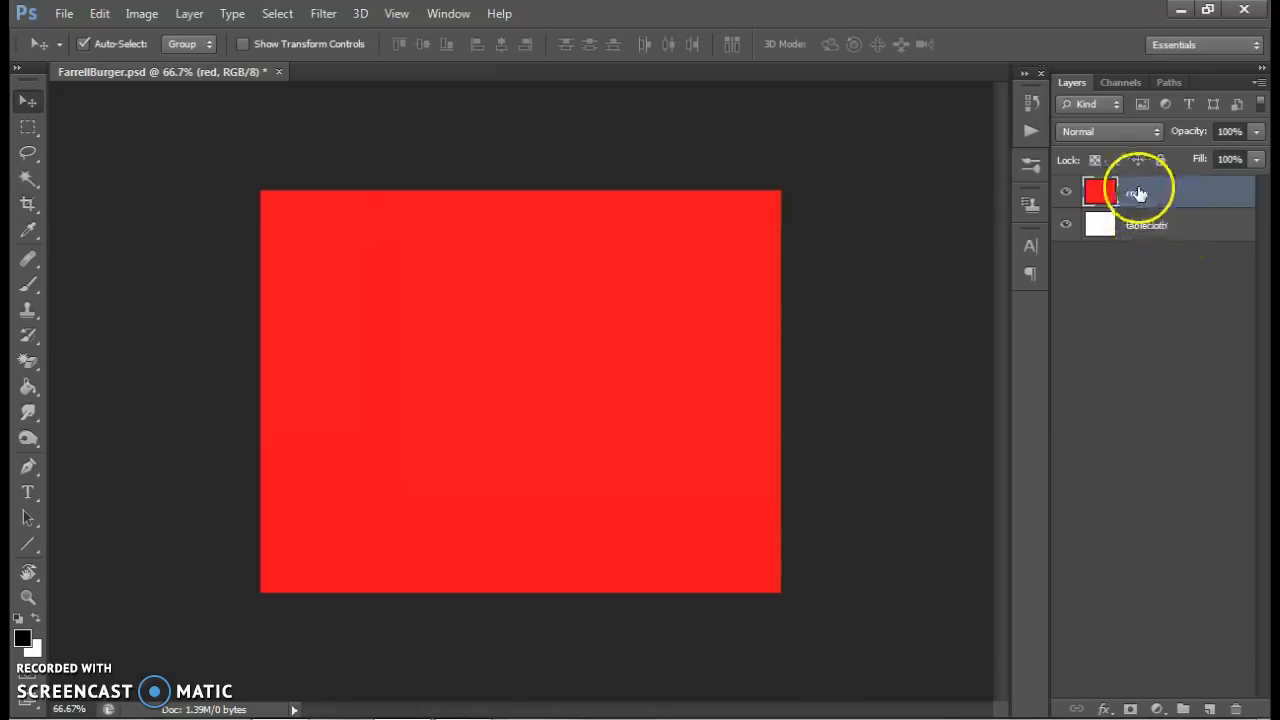
pyautogui.moveTo(1155, 194); pyautogui.dragTo(1130, 237)
pyautogui.click(1107, 237)
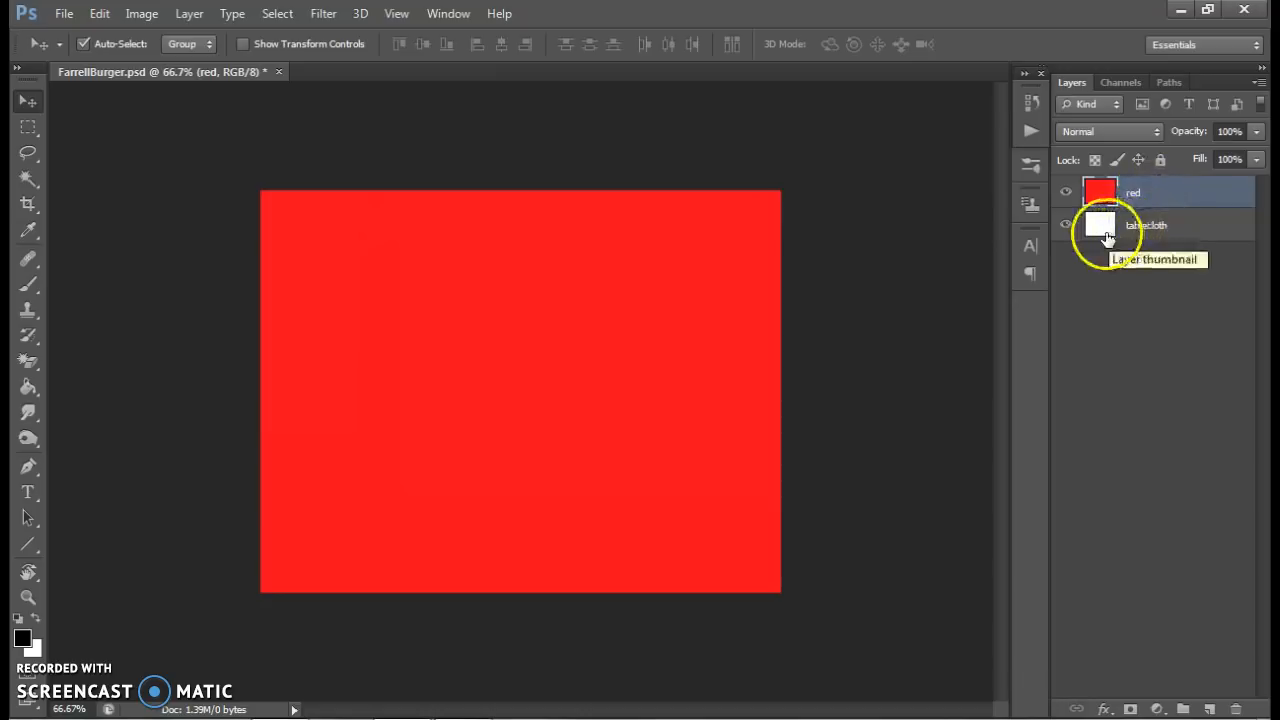
# Step: Scale the red layer down to a small rectangle in the canvas's upper-left corner, about 16% wide and 30% high
pyautogui.click(1110, 199)
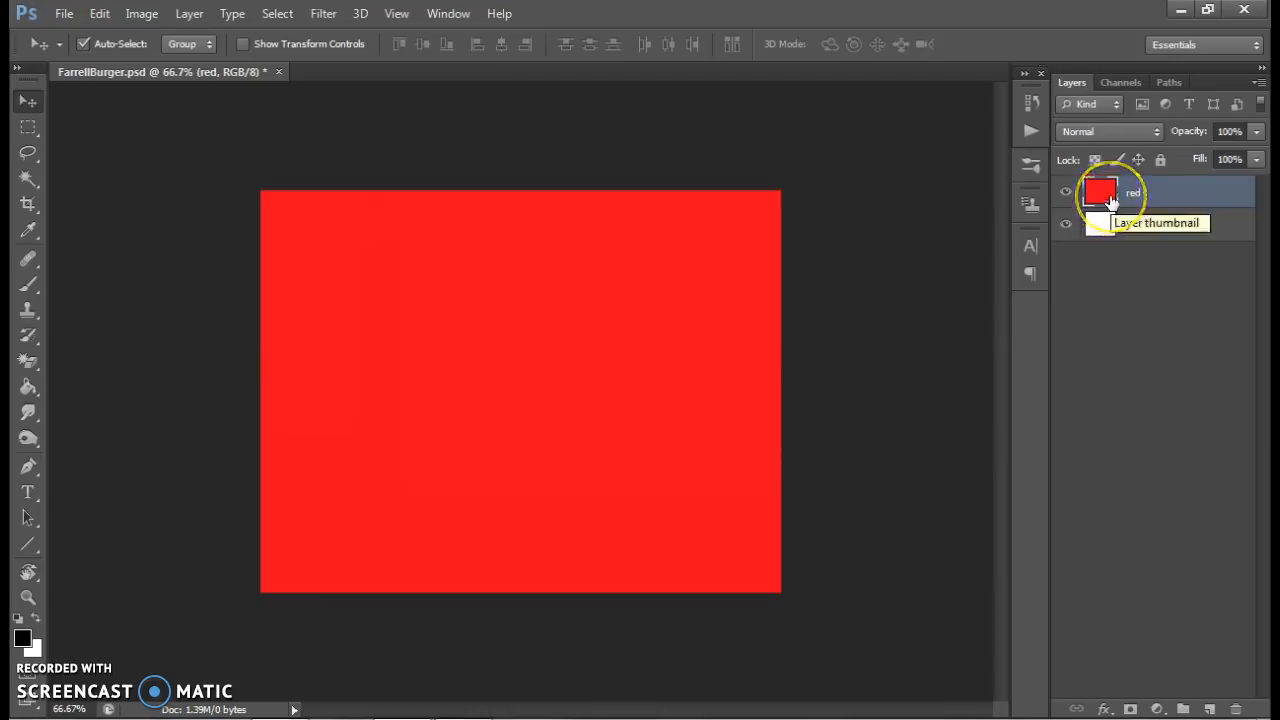
pyautogui.hotkey('ctrl', 't')
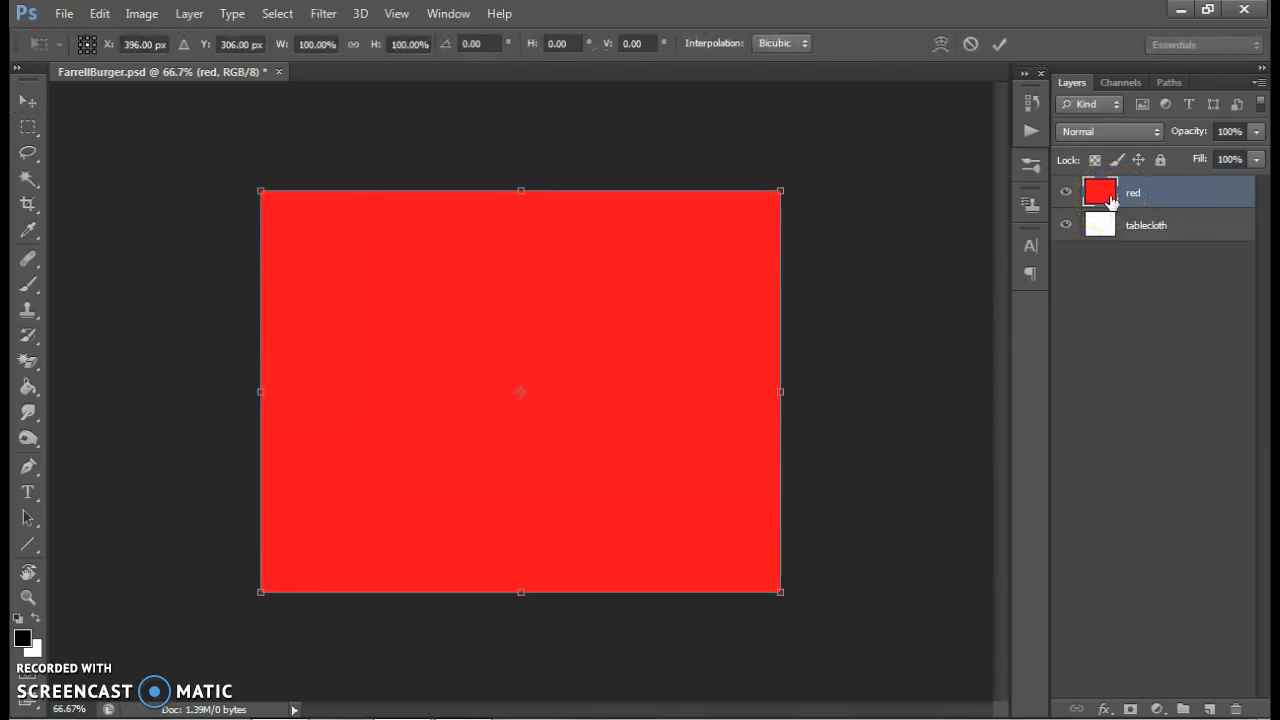
pyautogui.moveTo(775, 590); pyautogui.dragTo(346, 306)
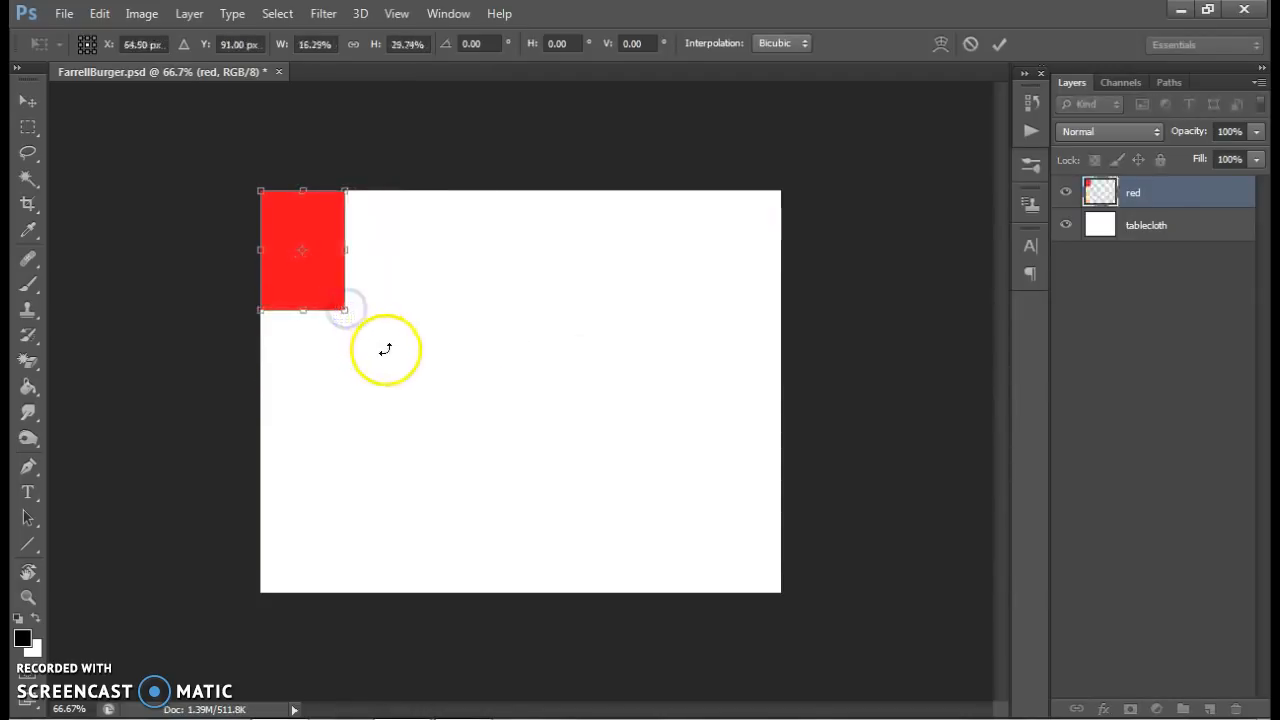
pyautogui.press('Return')
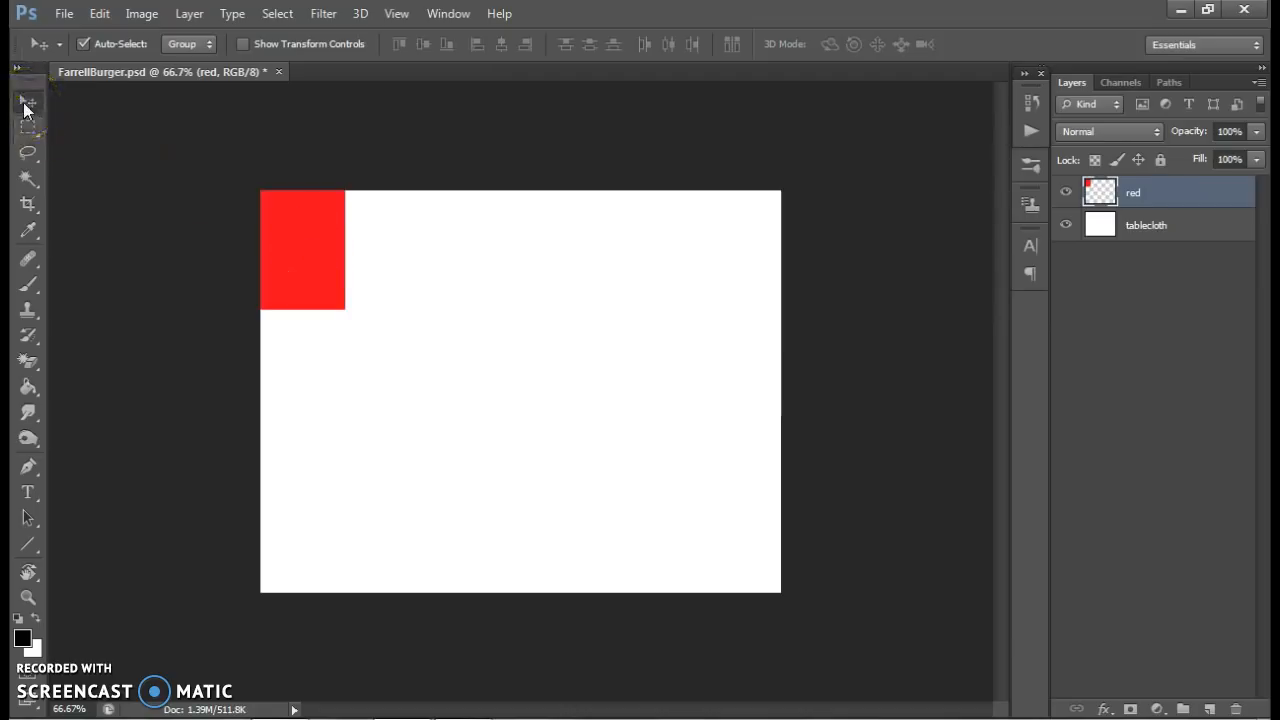
# Step: Duplicate the red rectangle three times into a staggered two-column checker strip and merge the four red layers into one
pyautogui.moveTo(325, 270); pyautogui.dragTo(404, 610)
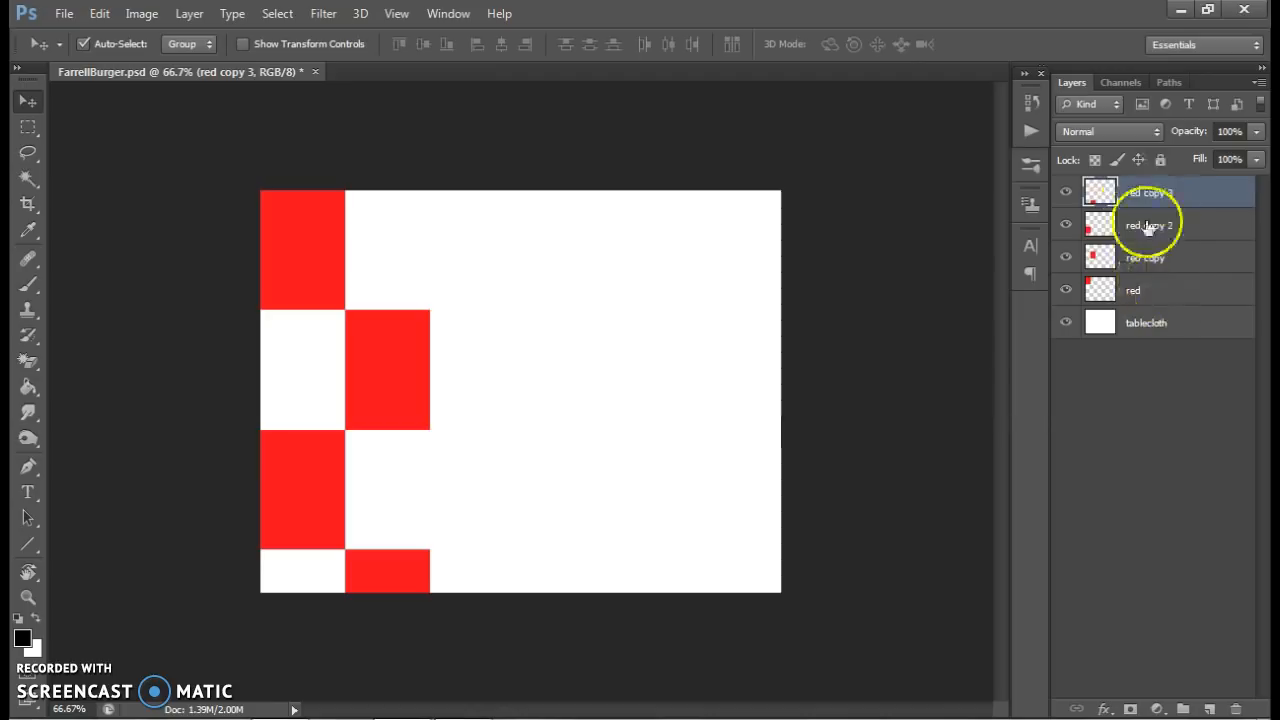
pyautogui.keyDown('shift'); pyautogui.click(1167, 298); pyautogui.keyUp('shift')
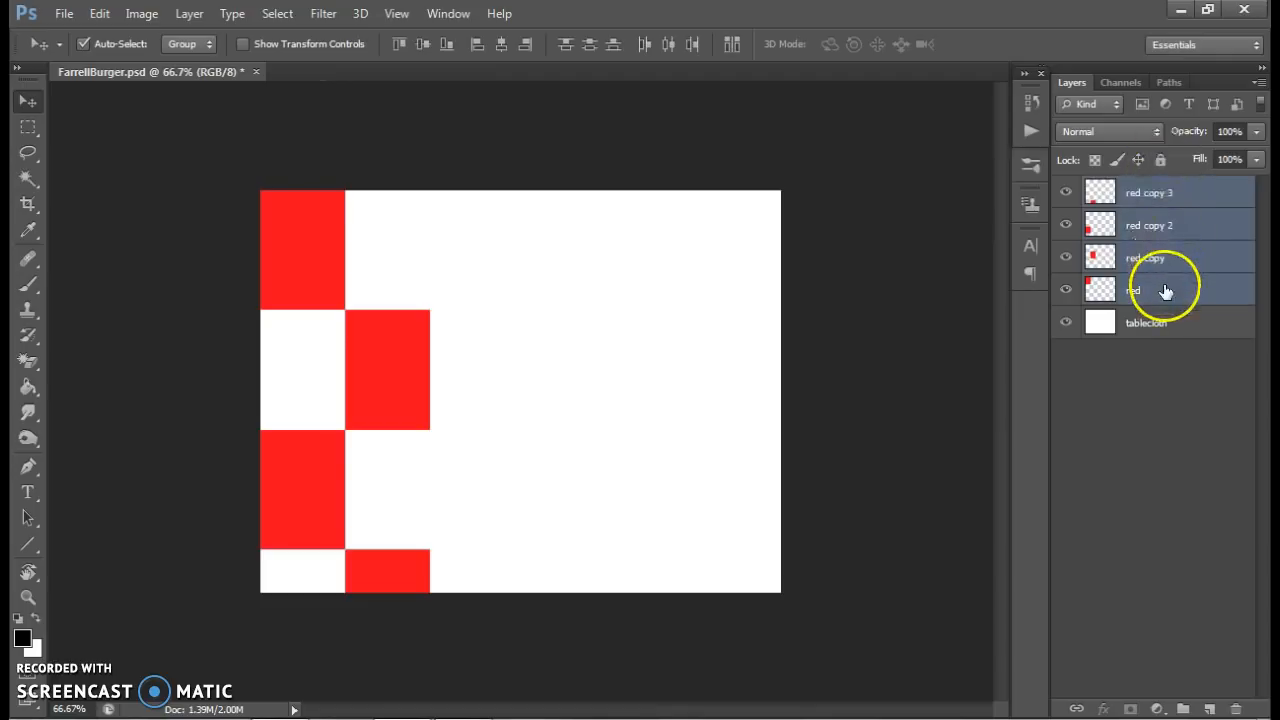
pyautogui.rightClick(1236, 229)
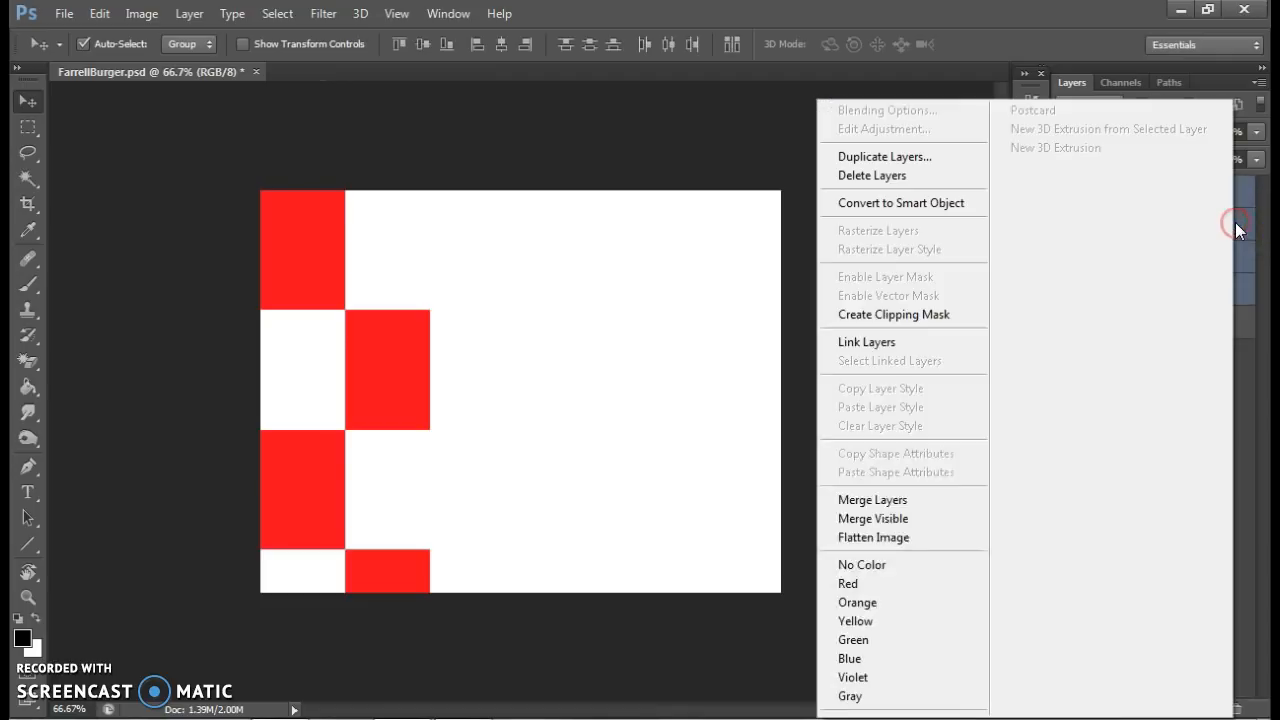
pyautogui.click(897, 501)
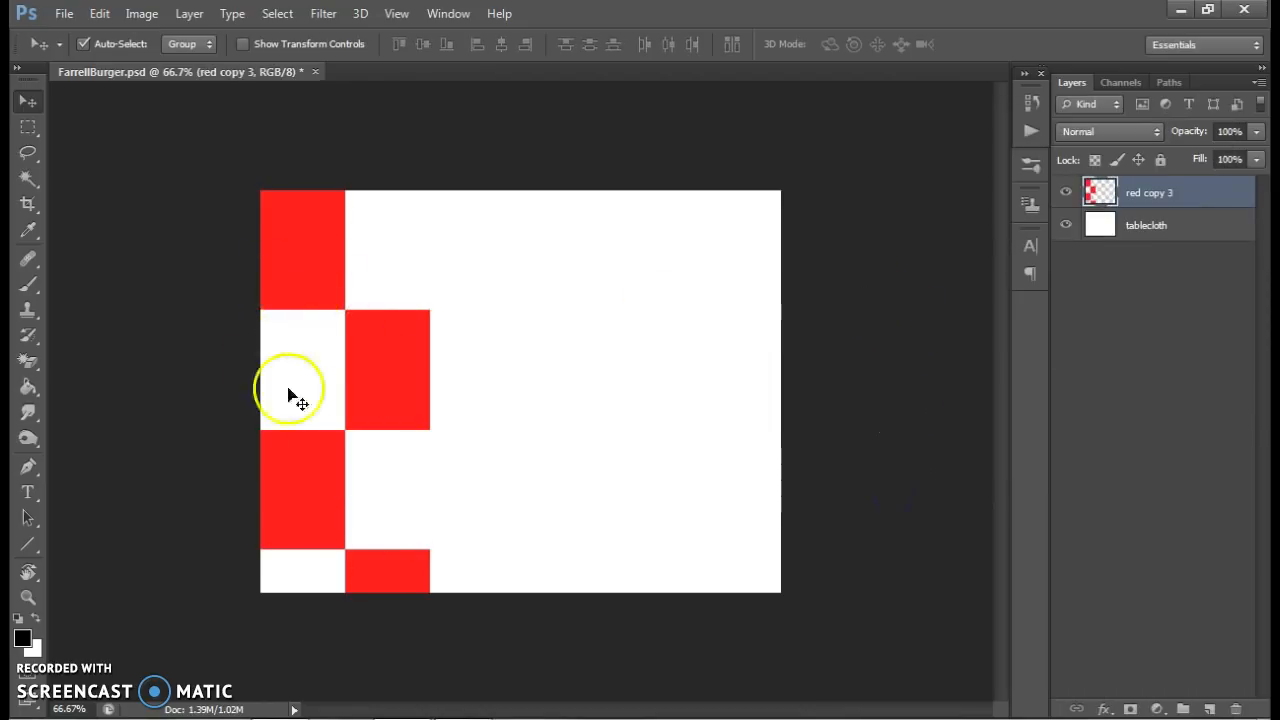
# Step: Scale the merged checker strip down from its lower-right corner so its four rows fit the canvas height exactly
pyautogui.hotkey('ctrl', 't')
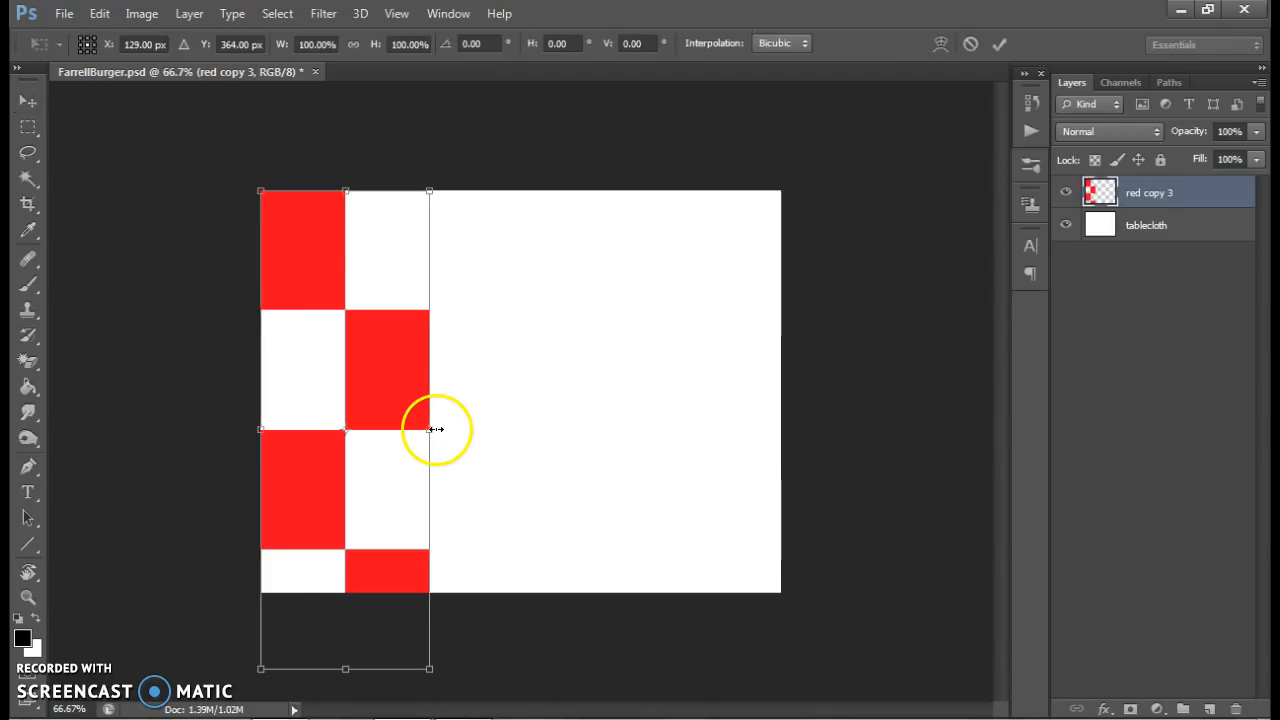
pyautogui.moveTo(427, 667); pyautogui.dragTo(371, 598)
pyautogui.press('Return')
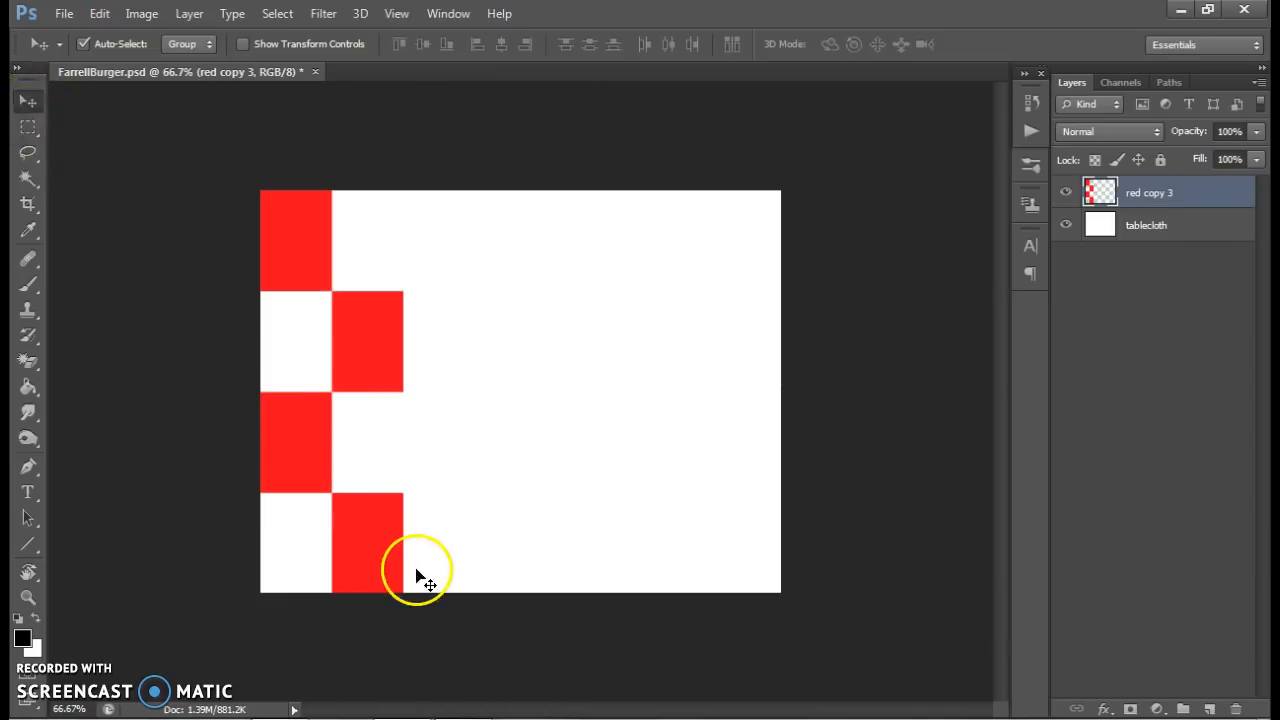
# Step: Duplicate the checker strip three times side by side across the canvas and merge all four strips into one layer
pyautogui.moveTo(378, 560); pyautogui.dragTo(795, 563)
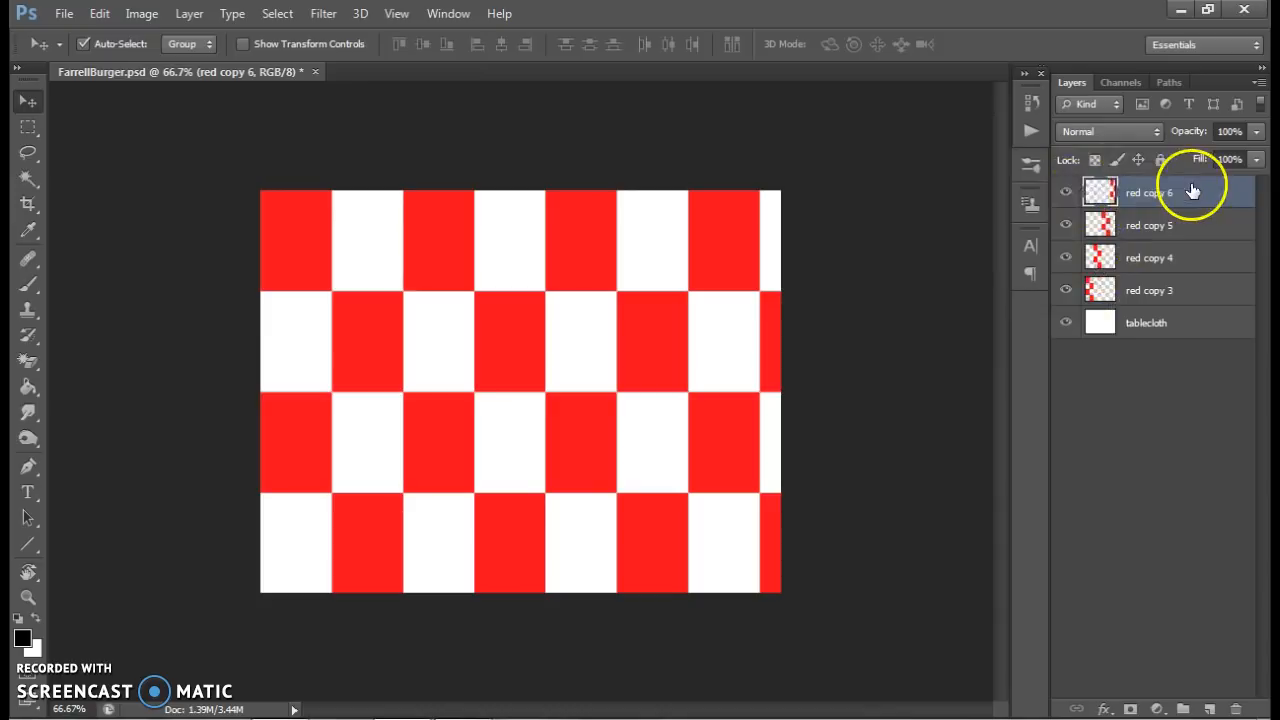
pyautogui.keyDown('shift'); pyautogui.click(1197, 298); pyautogui.keyUp('shift')
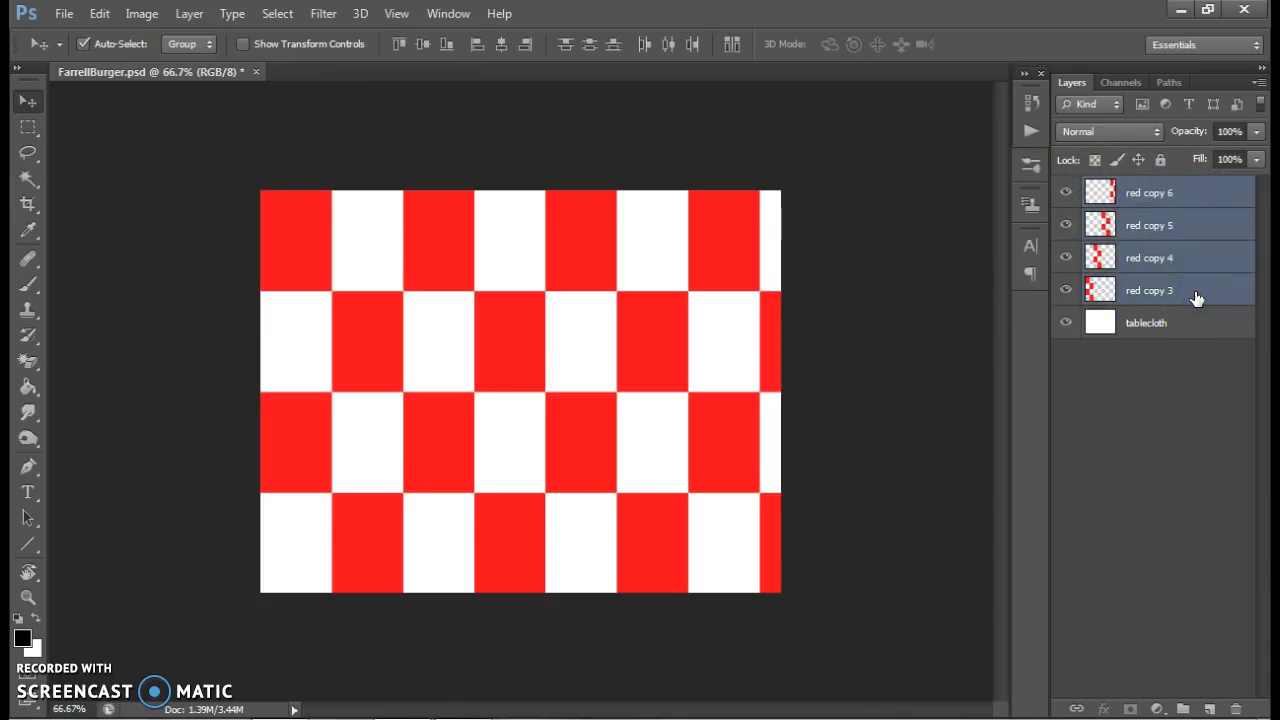
pyautogui.rightClick(1197, 298)
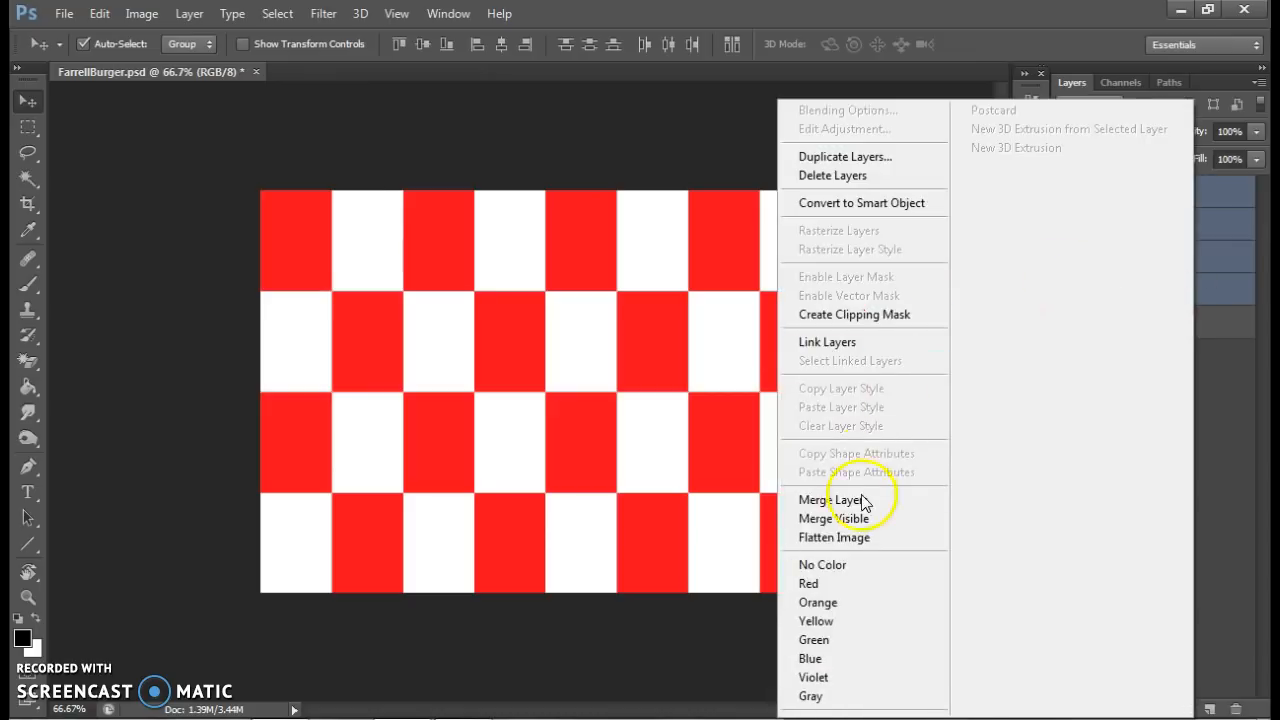
pyautogui.click(862, 500)
pyautogui.click(1066, 192)
pyautogui.click(1066, 193)
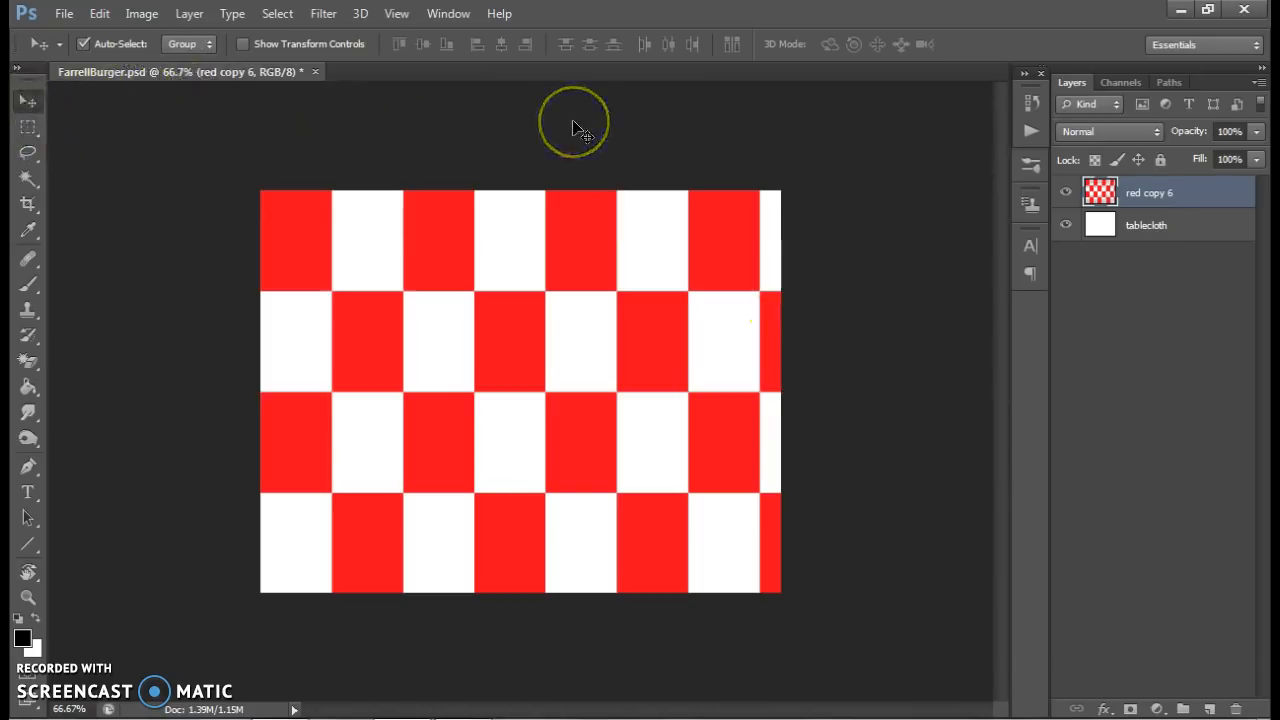
# Step: Nudge the merged checker layer left until the partial columns at both canvas edges are about equally wide
pyautogui.press('Left')
pyautogui.press('Left')
pyautogui.press('Left')
pyautogui.press('Left')
pyautogui.press('Left')
pyautogui.press('Left')
pyautogui.press('Left')
pyautogui.press('Left')
pyautogui.press('Left')
pyautogui.press('Left')
pyautogui.press('Left')
pyautogui.press('Left')
pyautogui.press('Left')
pyautogui.press('Left')
pyautogui.press('Left')
pyautogui.press('Left')
pyautogui.press('Left')
pyautogui.press('Left')
pyautogui.press('Left')
pyautogui.press('Left')
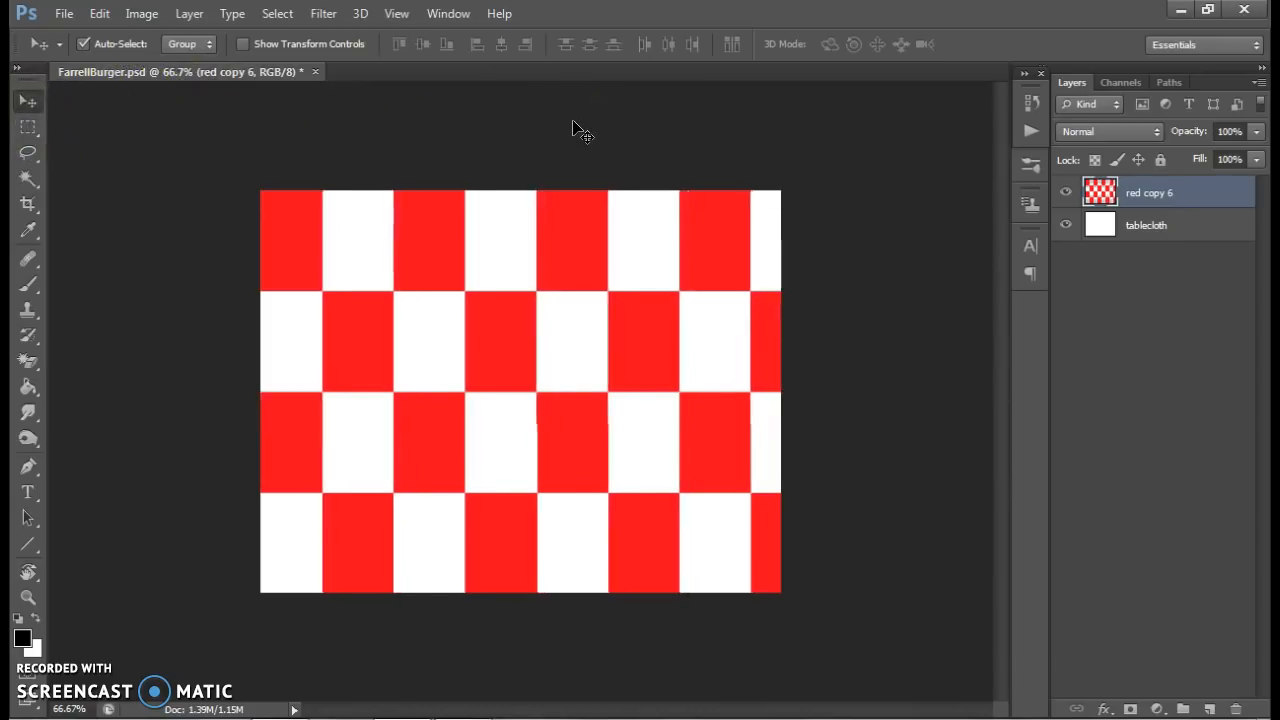
pyautogui.press('Left')
pyautogui.press('Left')
pyautogui.press('Left')
pyautogui.press('Left')
pyautogui.press('Left')
pyautogui.press('Left')
pyautogui.press('Left')
pyautogui.press('Left')
pyautogui.press('Left')
pyautogui.press('Left')
pyautogui.press('Left')
pyautogui.press('Left')
pyautogui.press('Left')
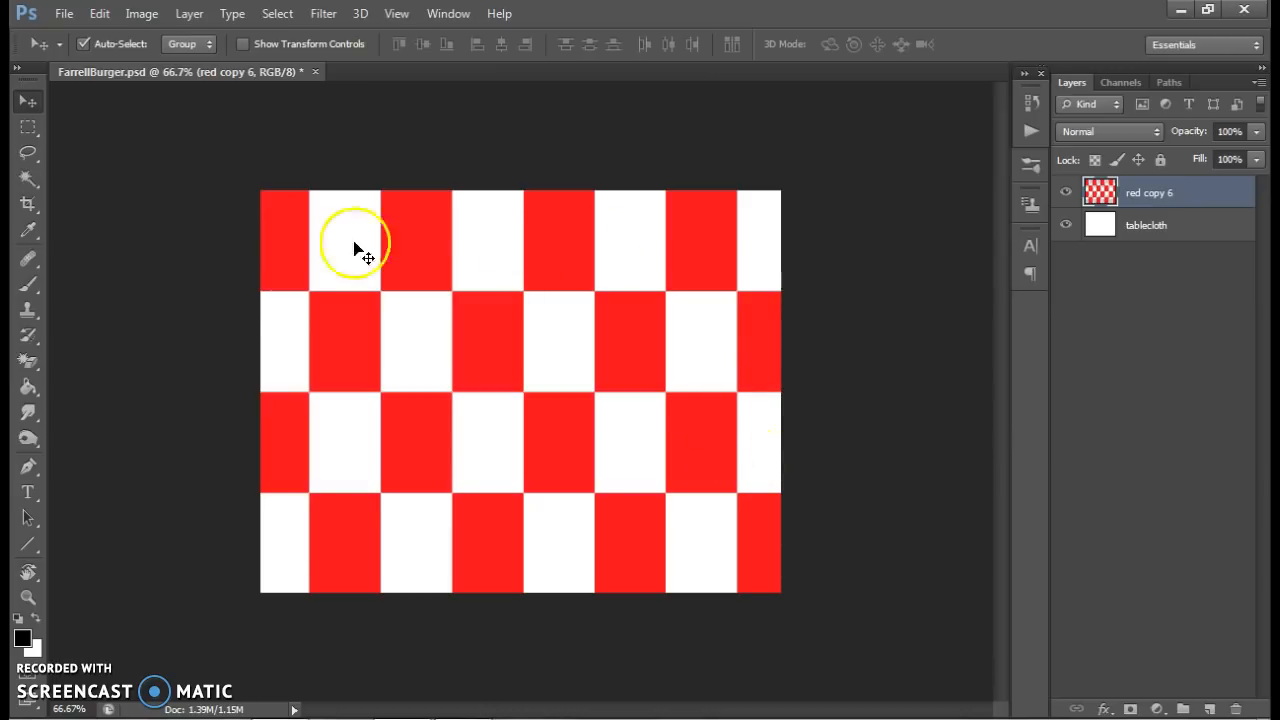
# Step: Create a new layer named Plate above the checker pattern
pyautogui.click(190, 14)
pyautogui.moveTo(199, 35)
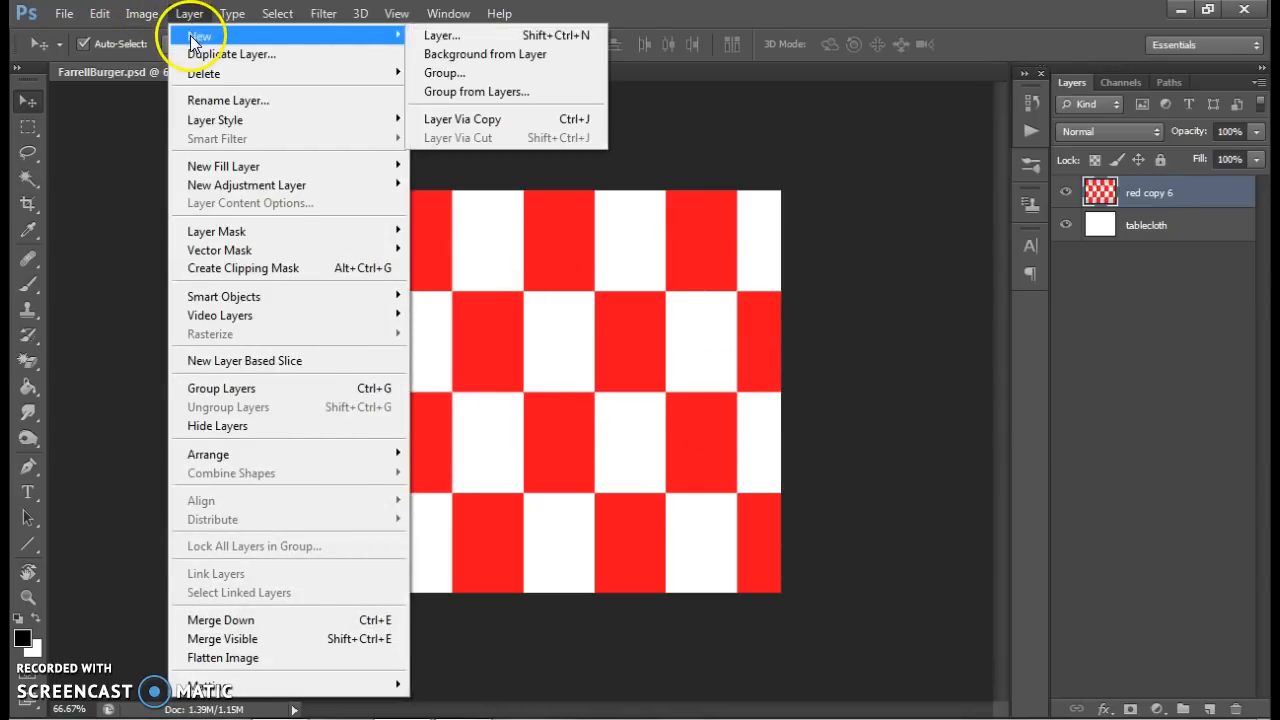
pyautogui.click(431, 36)
pyautogui.write('Plate')
pyautogui.press('Return')
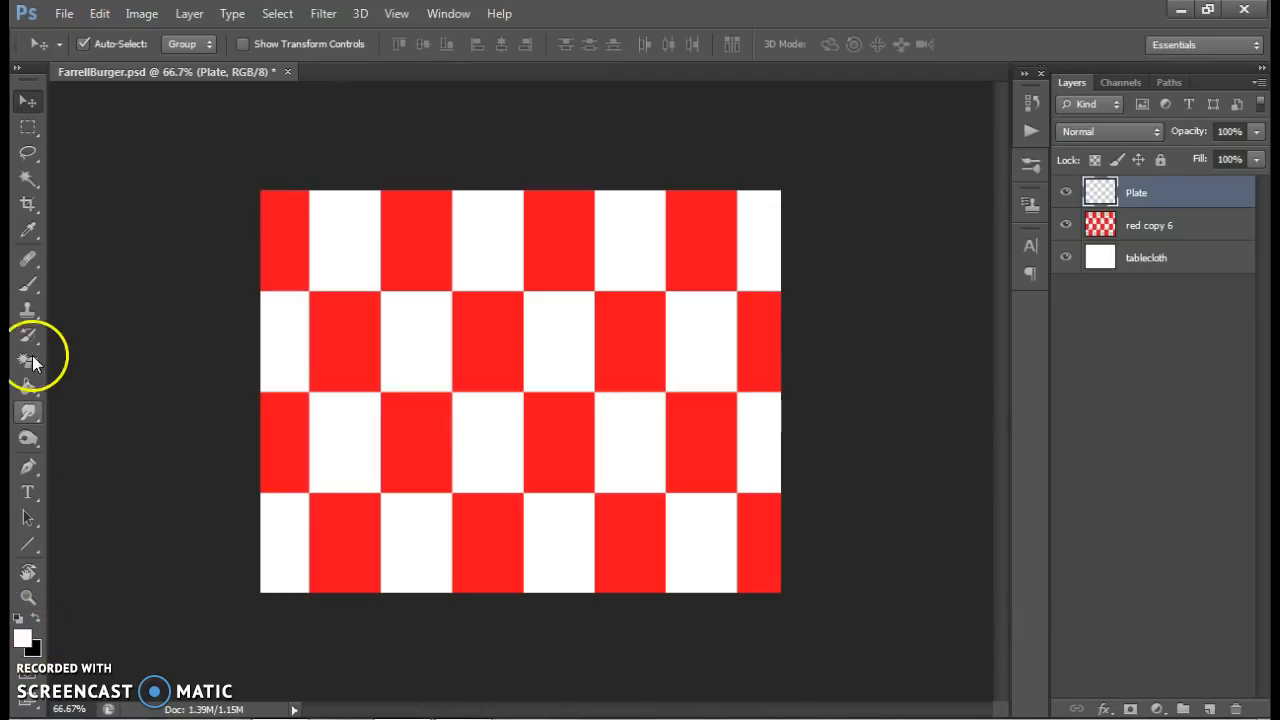
# Step: Paint a white circular plate near the canvas centre on the Plate layer with one dab of a 500 px hard round brush
pyautogui.click(28, 284)
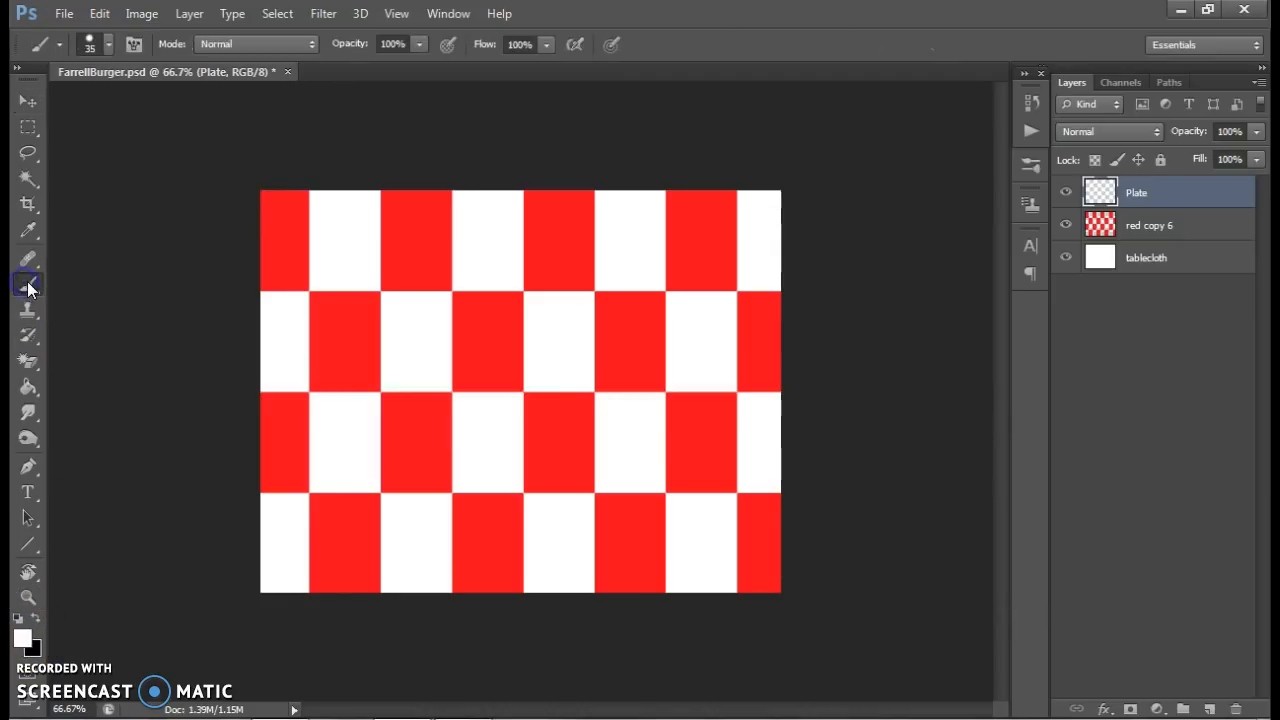
pyautogui.click(108, 44)
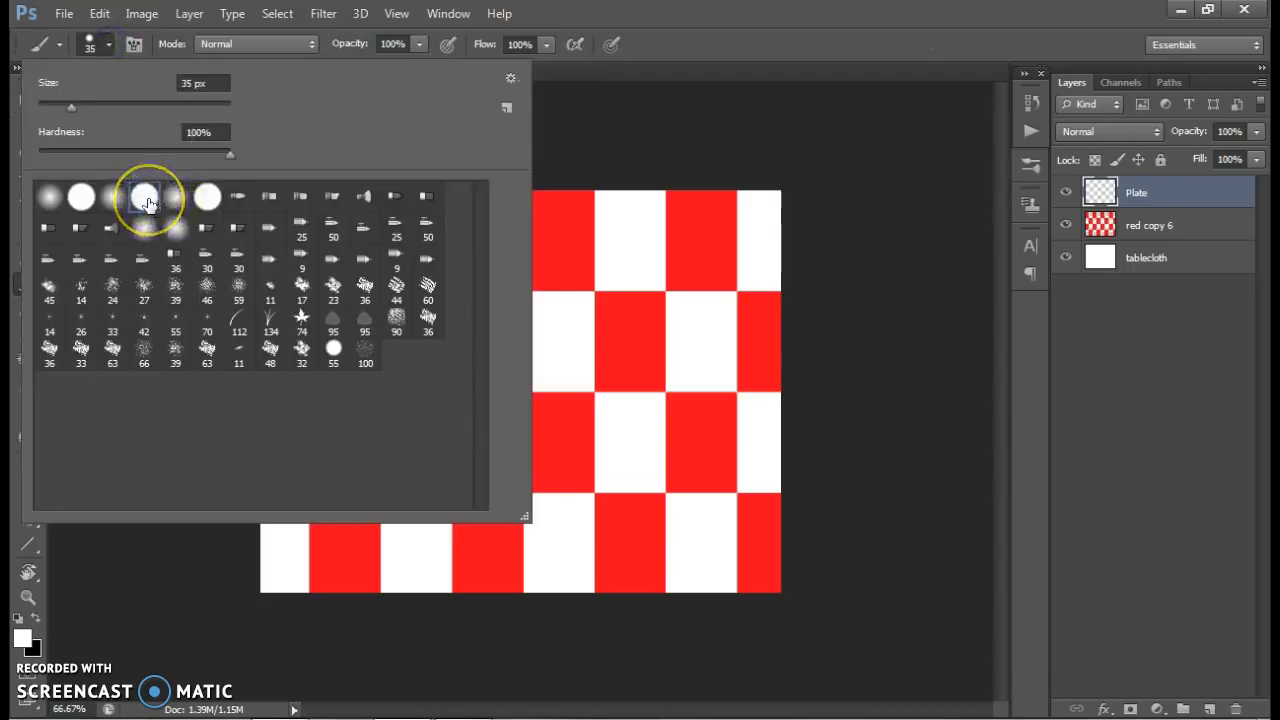
pyautogui.doubleClick(145, 203)
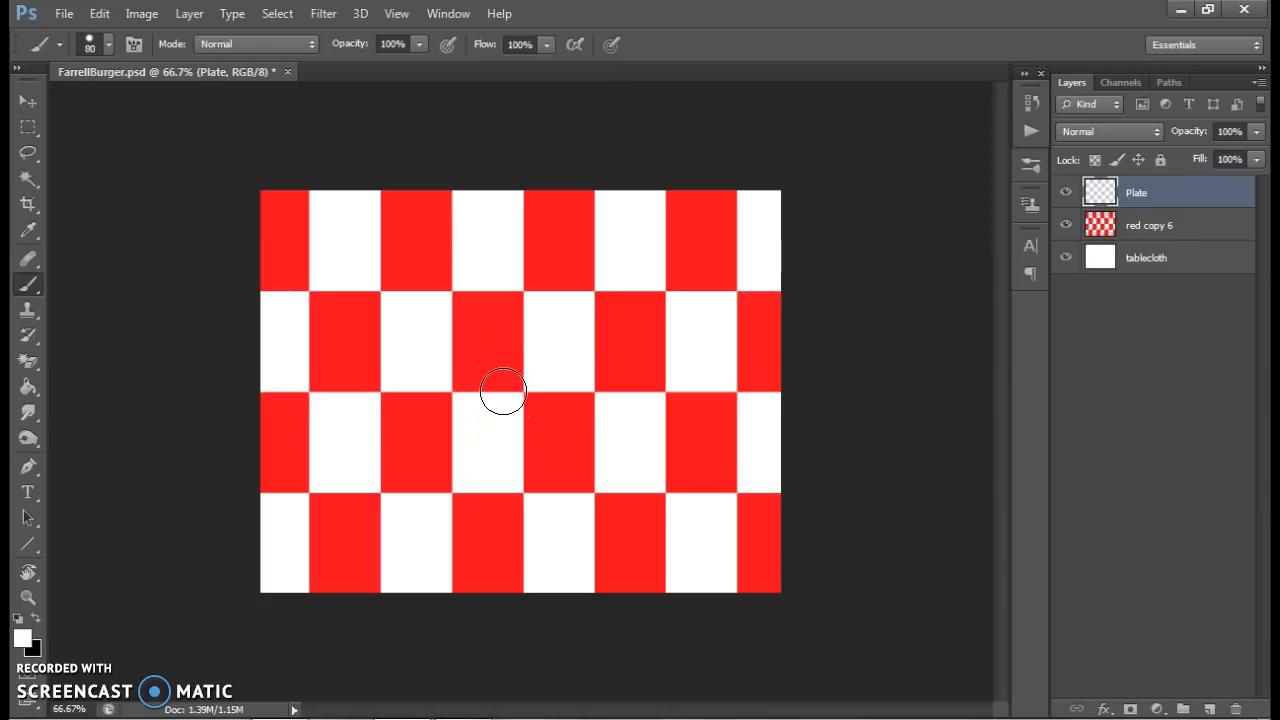
pyautogui.press(']')
pyautogui.press(']')
pyautogui.press(']')
pyautogui.press(']')
pyautogui.press(']')
pyautogui.press(']')
pyautogui.press(']')
pyautogui.press(']')
pyautogui.press(']')
pyautogui.press(']')
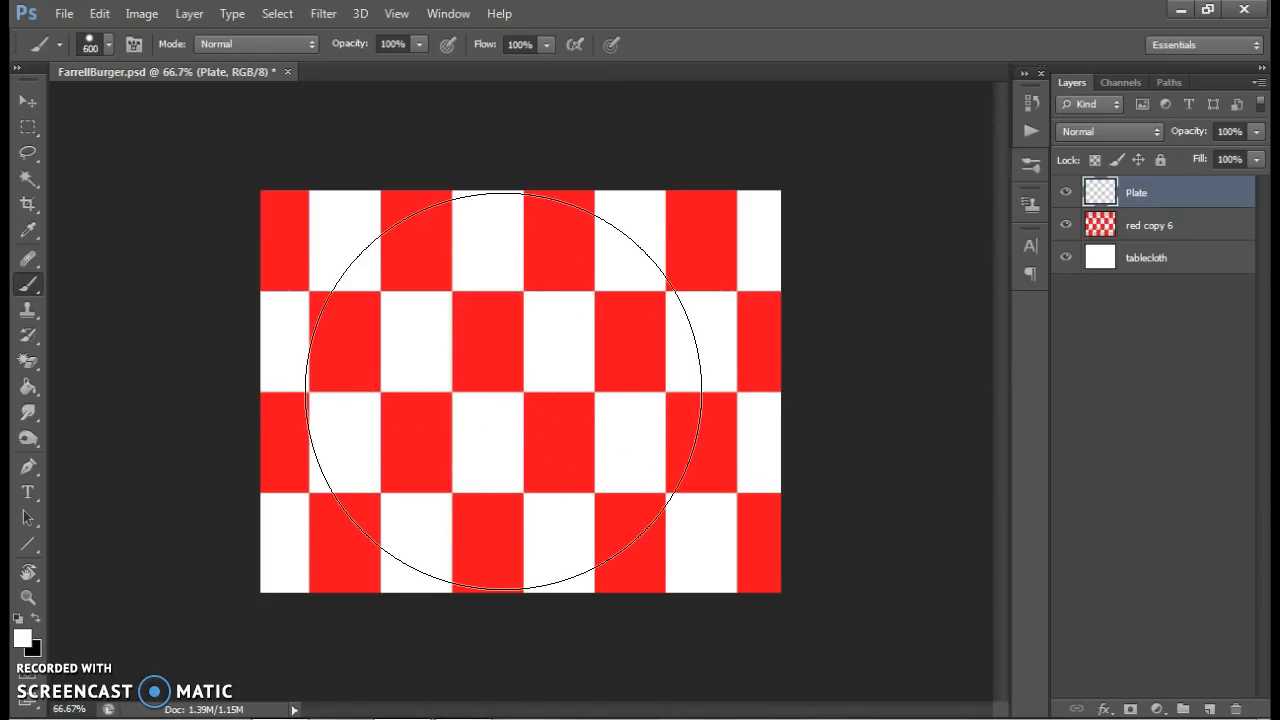
pyautogui.press('[')
pyautogui.press('[')
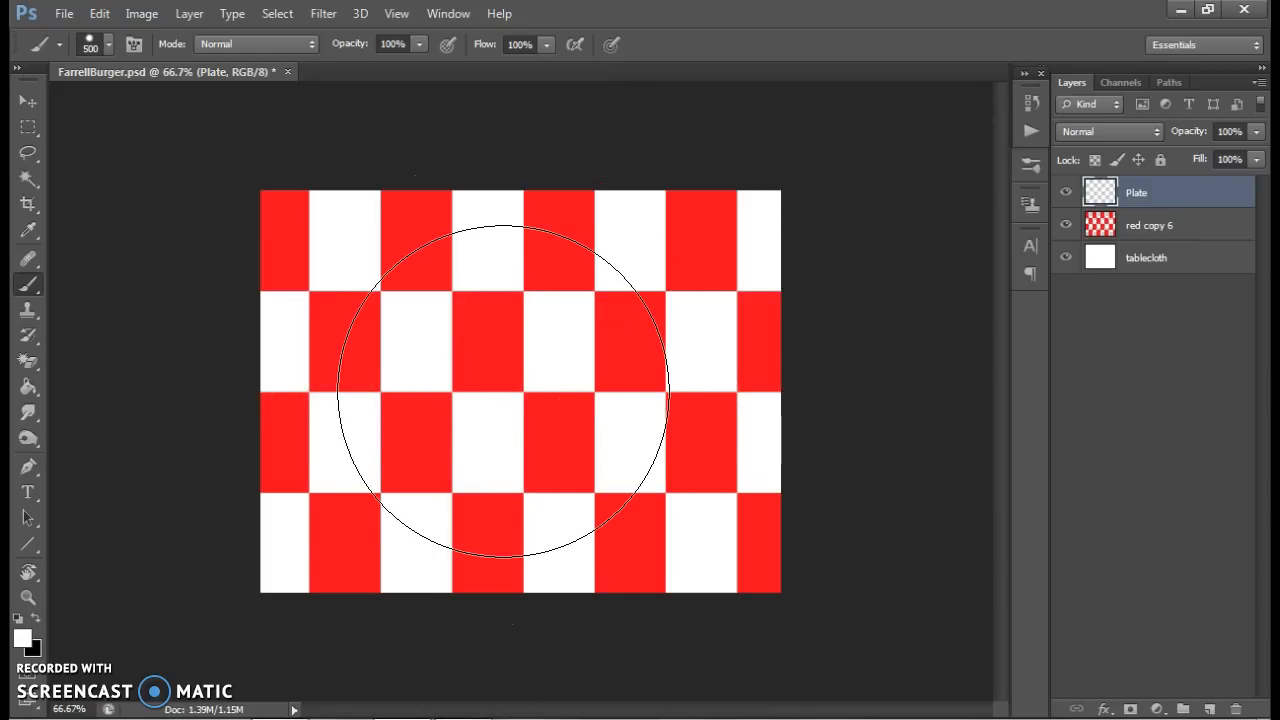
pyautogui.click(529, 397)
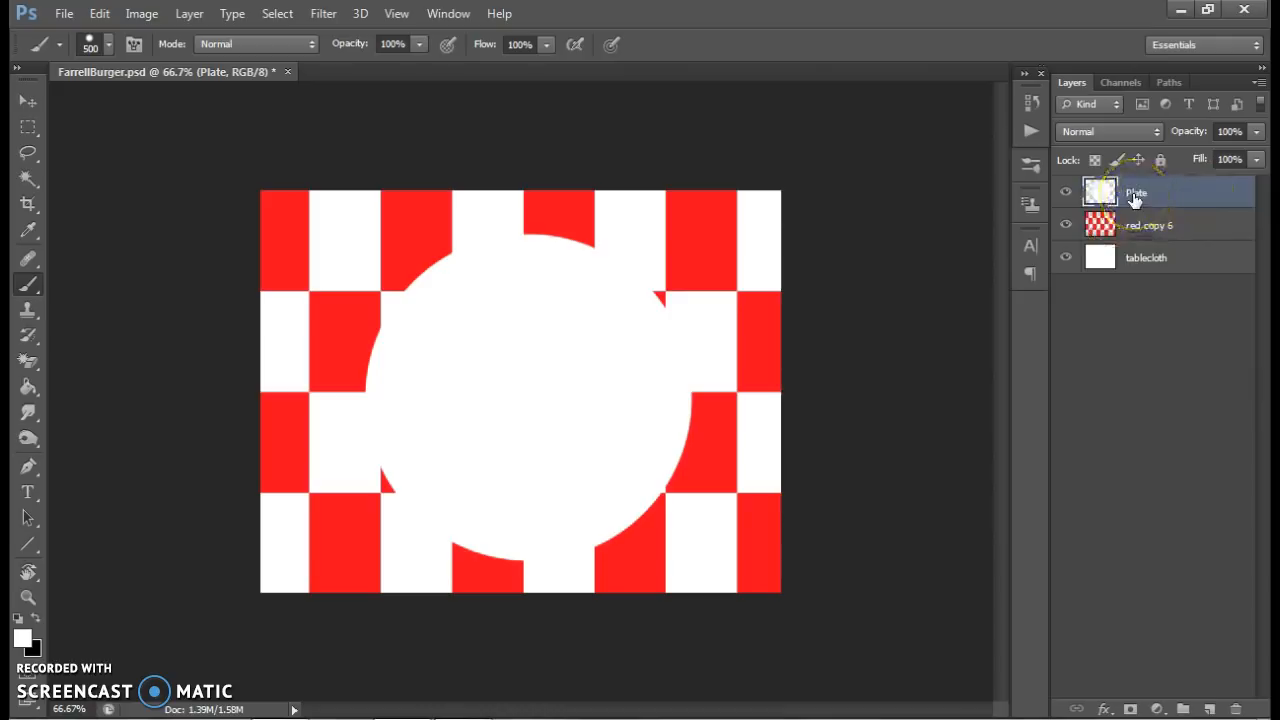
# Step: Open the Plate layer's style settings and enable a Drop Shadow
pyautogui.click(1224, 195)
pyautogui.doubleClick(1224, 195)
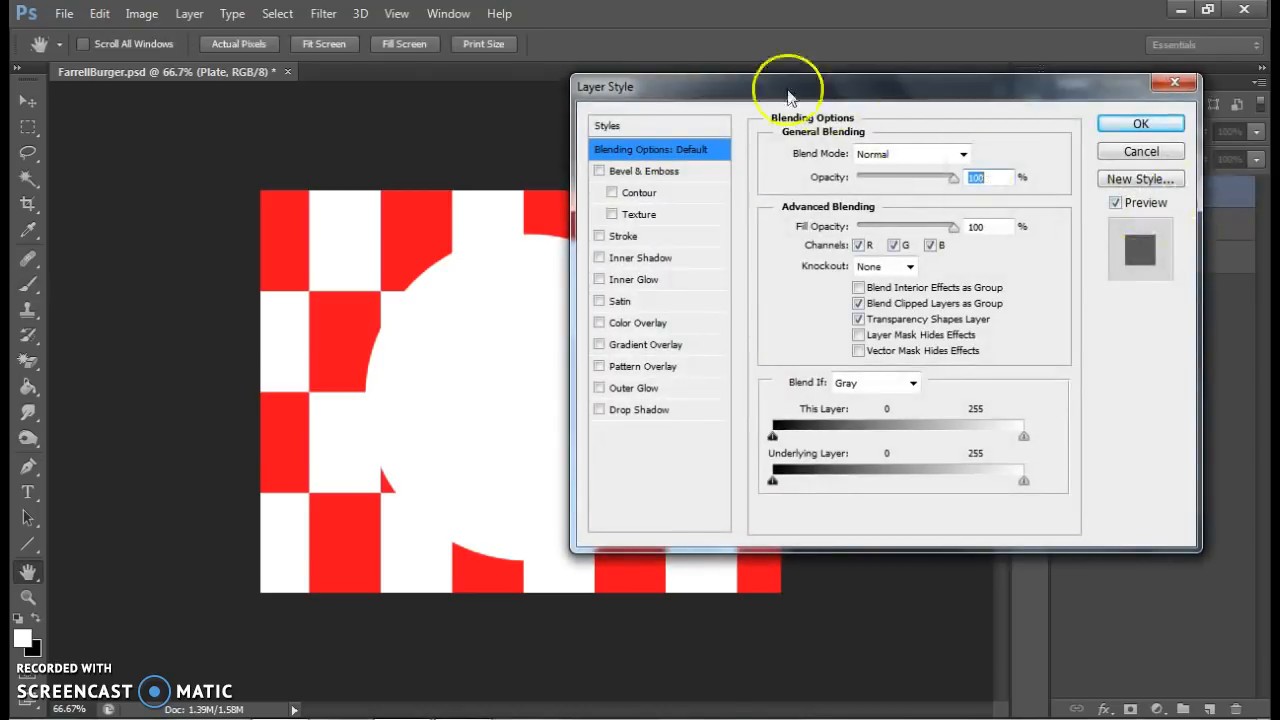
pyautogui.moveTo(655, 87); pyautogui.dragTo(633, 35)
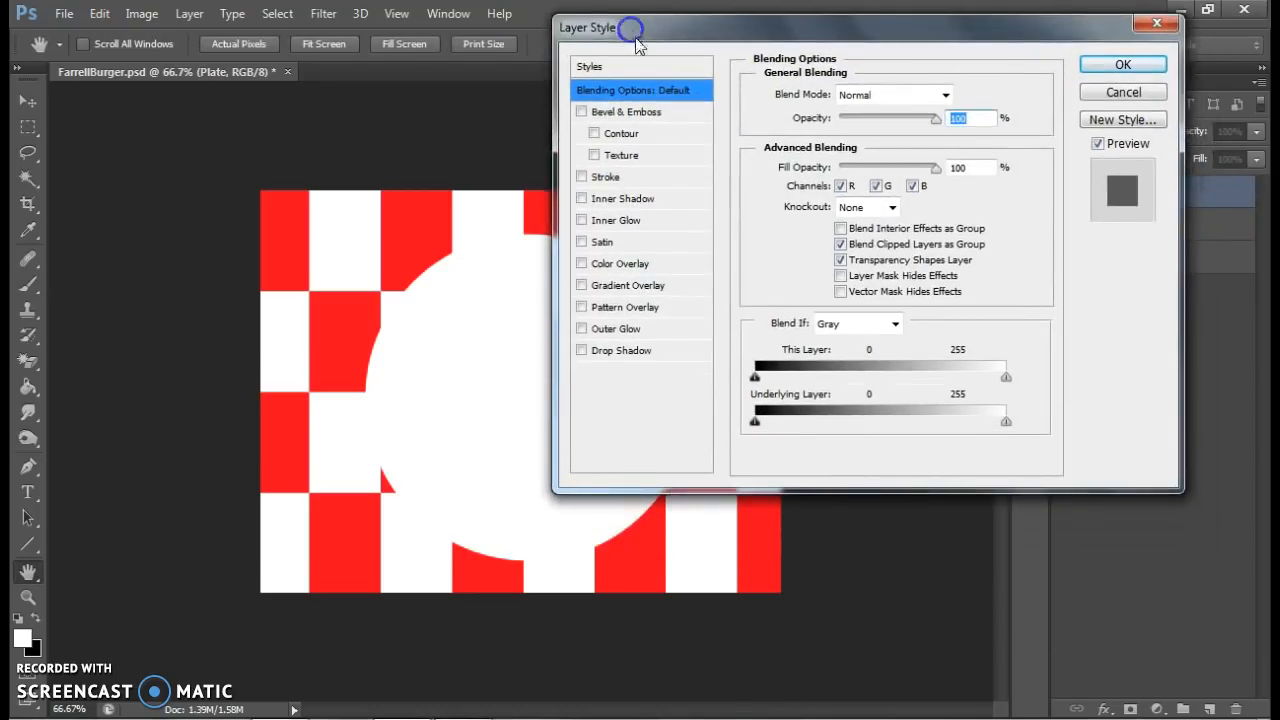
pyautogui.click(582, 351)
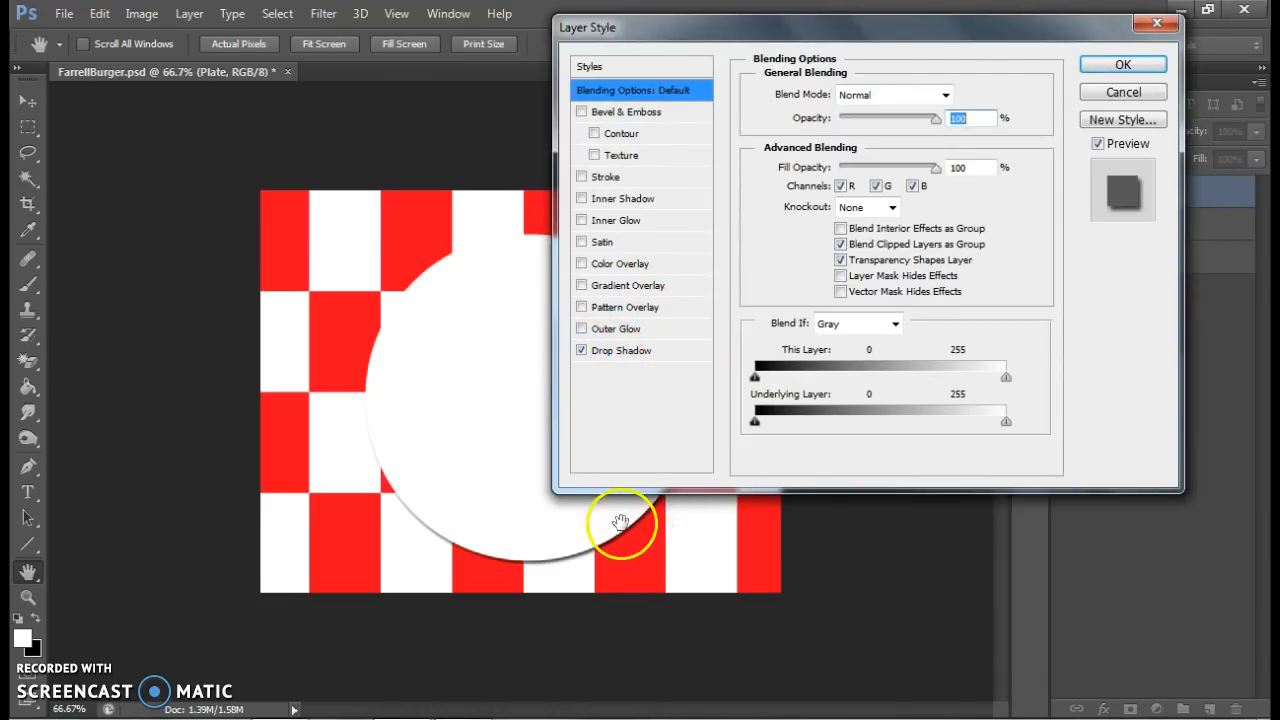
pyautogui.click(582, 351)
pyautogui.click(582, 351)
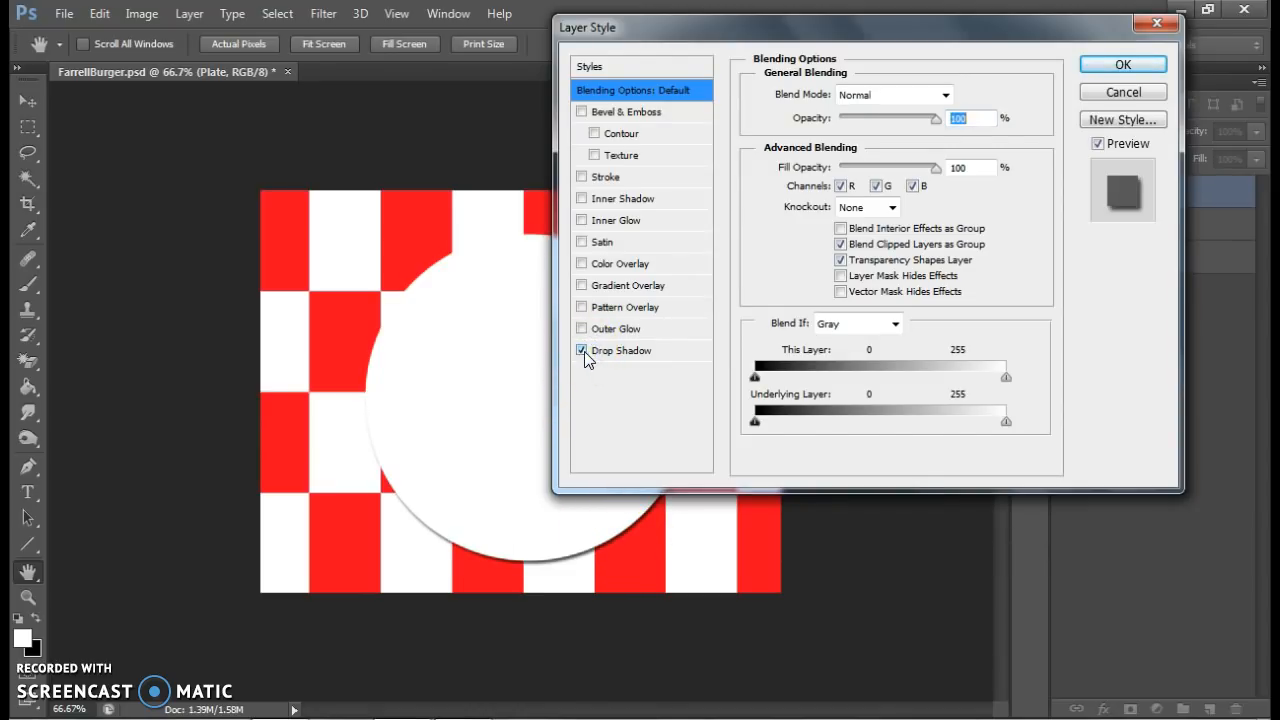
# Step: Set the Plate layer's drop shadow to a 54° angle, 17 px distance, 8% spread and 32 px size
pyautogui.click(672, 355)
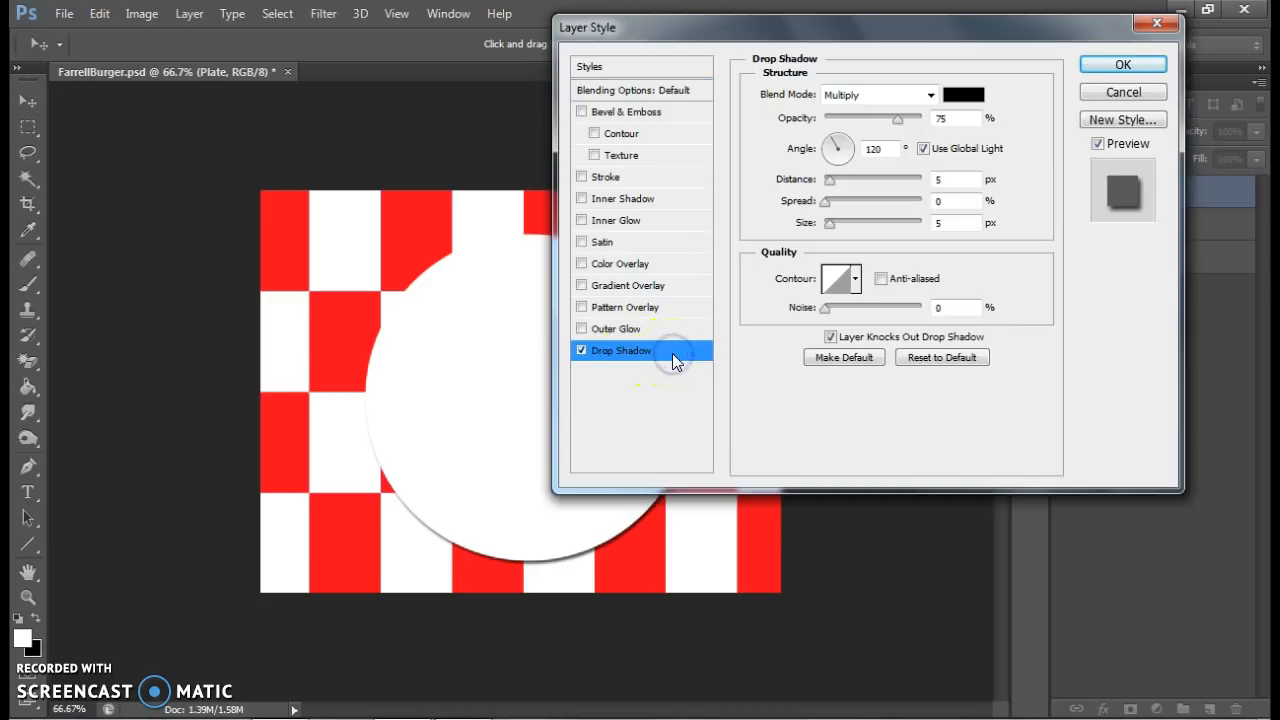
pyautogui.moveTo(837, 148)
pyautogui.mouseDown()
pyautogui.moveTo(856, 142)
pyautogui.moveTo(858, 155)
pyautogui.moveTo(817, 160)
pyautogui.moveTo(825, 170)
pyautogui.moveTo(851, 137)
pyautogui.mouseUp()
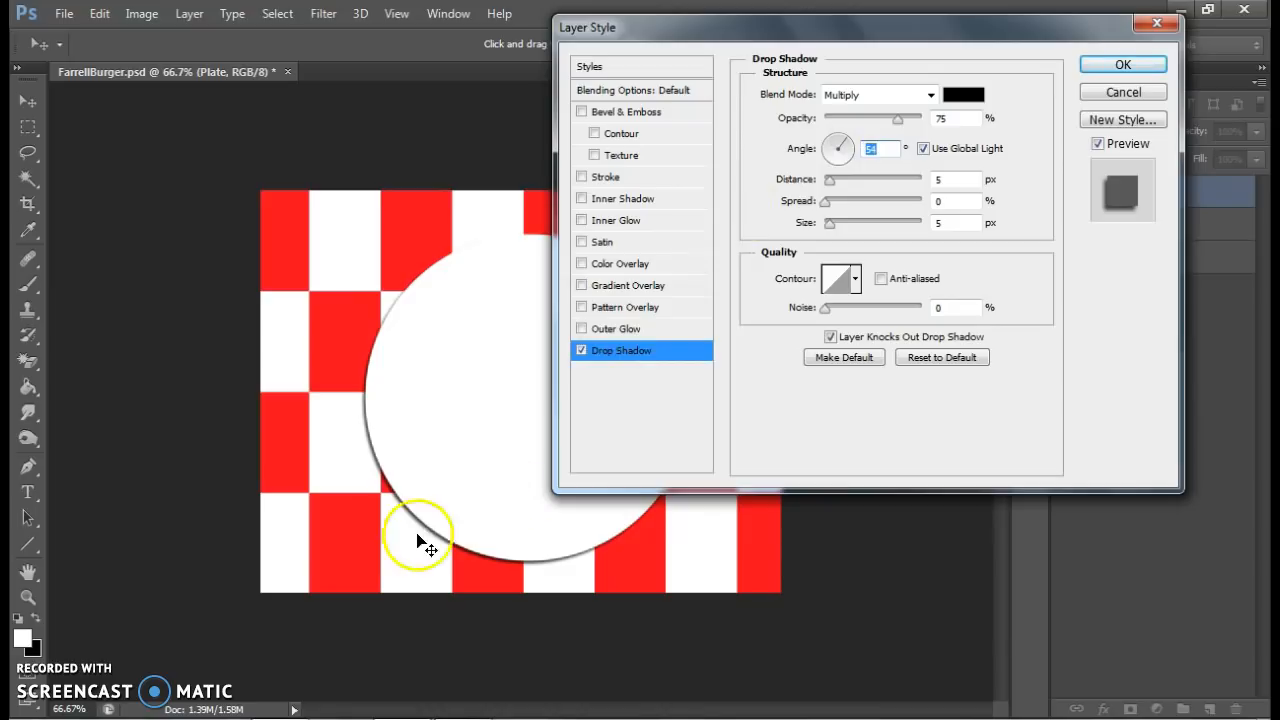
pyautogui.moveTo(830, 179)
pyautogui.mouseDown()
pyautogui.moveTo(860, 177)
pyautogui.moveTo(843, 185)
pyautogui.mouseUp()
pyautogui.click(829, 203)
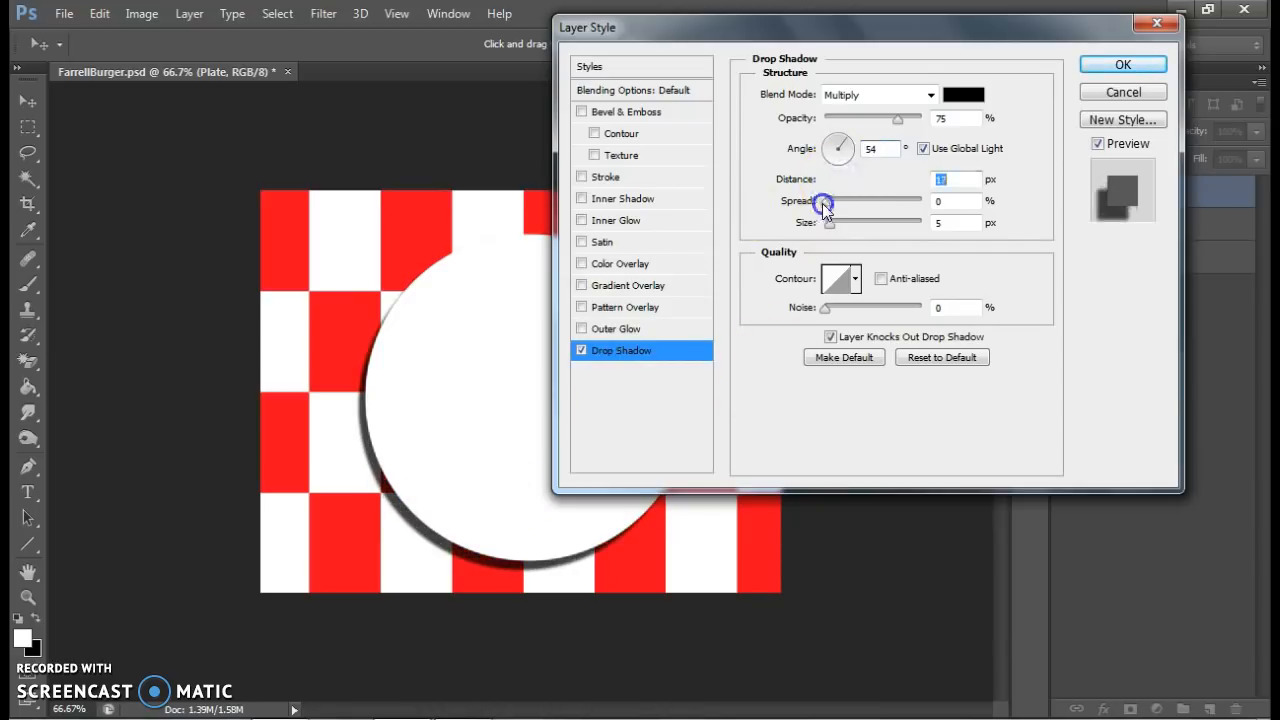
pyautogui.moveTo(828, 229); pyautogui.dragTo(845, 229)
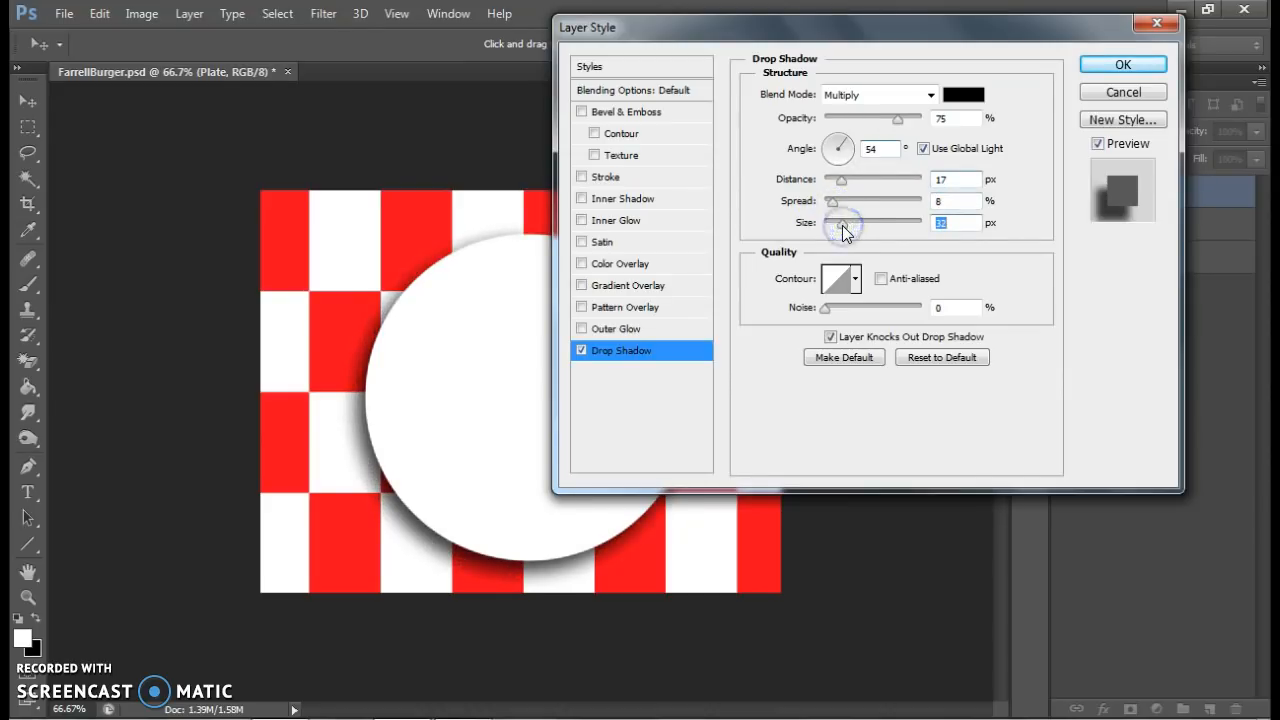
# Step: Try a purple colour (#870ff7) for the plate's drop shadow
pyautogui.click(962, 97)
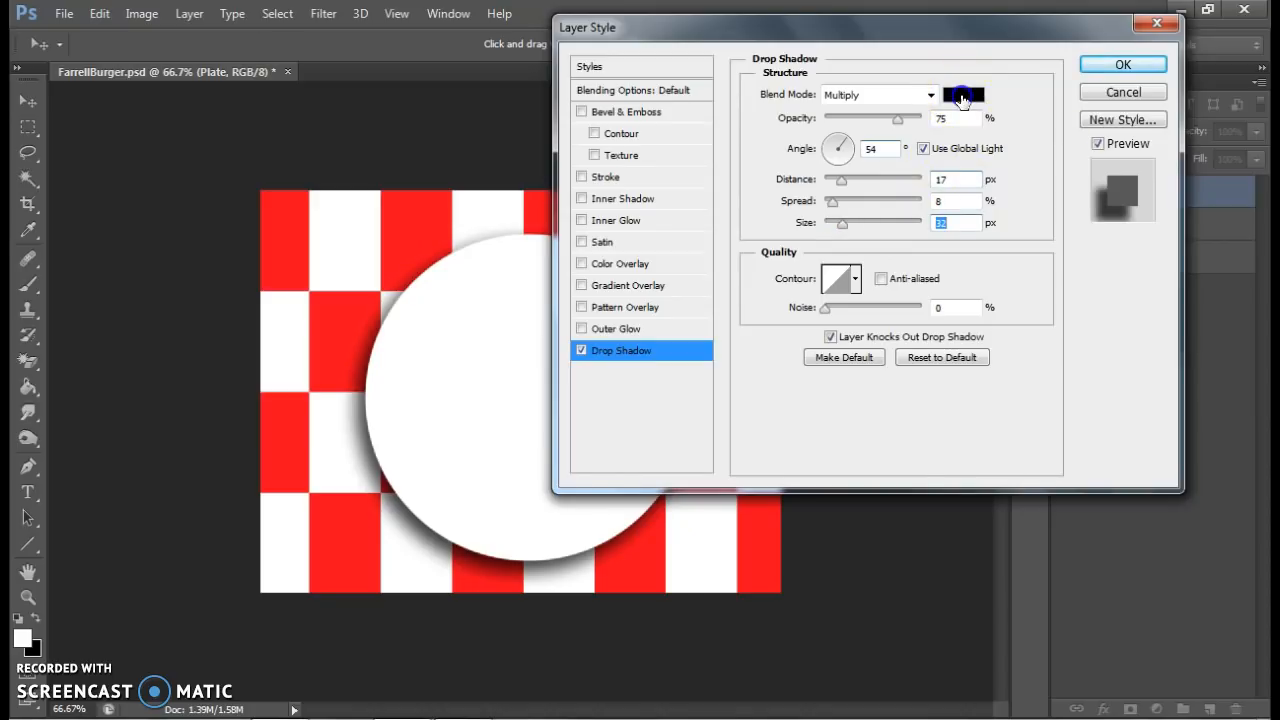
pyautogui.click(650, 240)
pyautogui.click(611, 185)
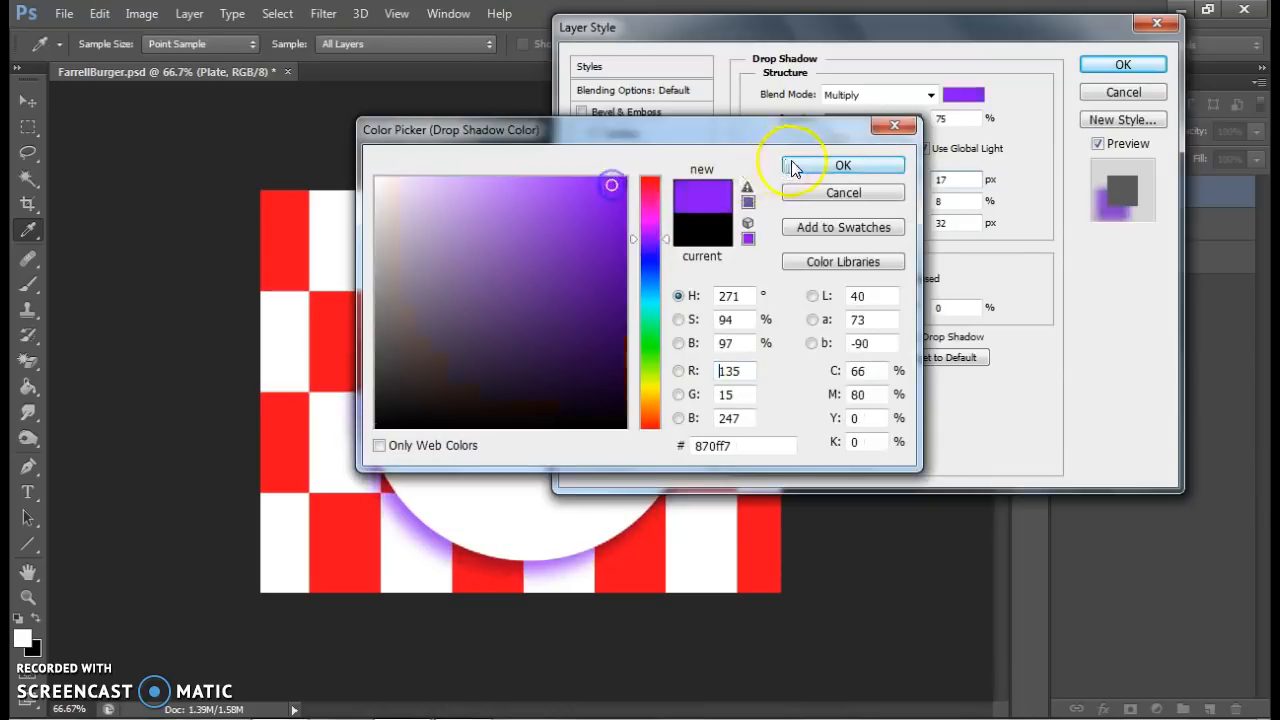
pyautogui.click(791, 166)
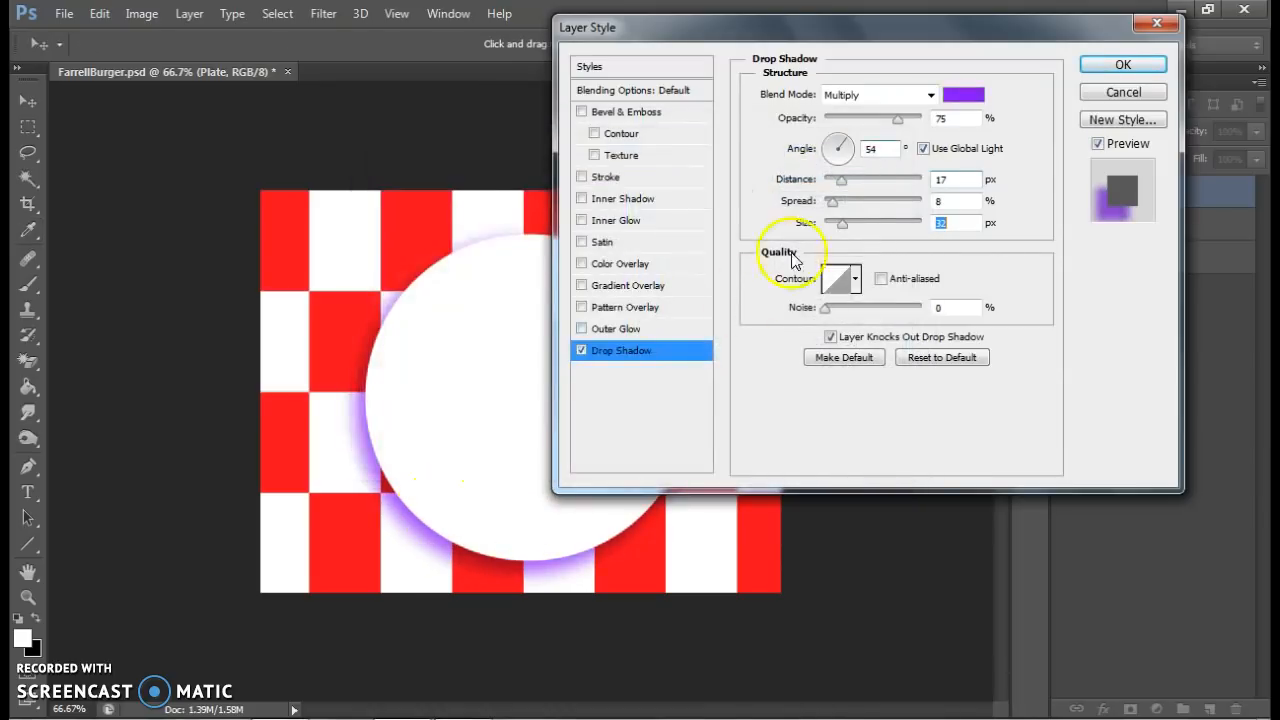
# Step: Change the drop shadow colour back to black and apply the Plate layer's style
pyautogui.click(960, 96)
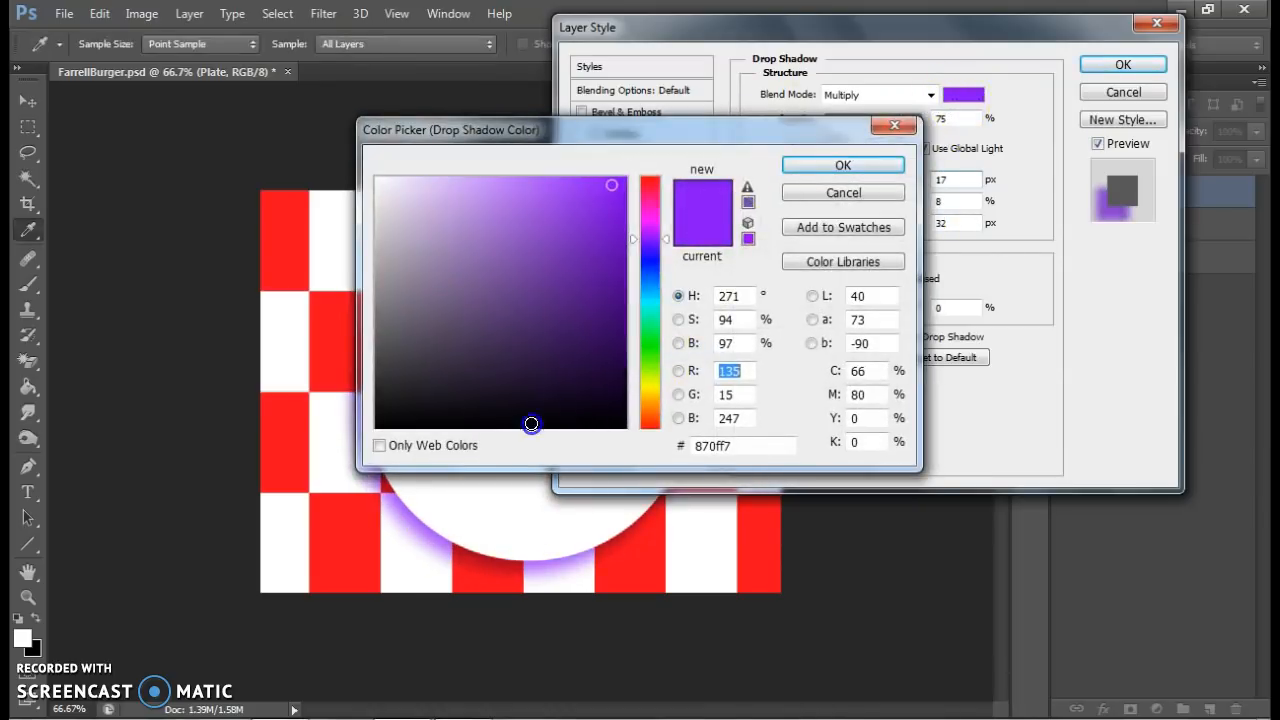
pyautogui.click(566, 425)
pyautogui.click(843, 165)
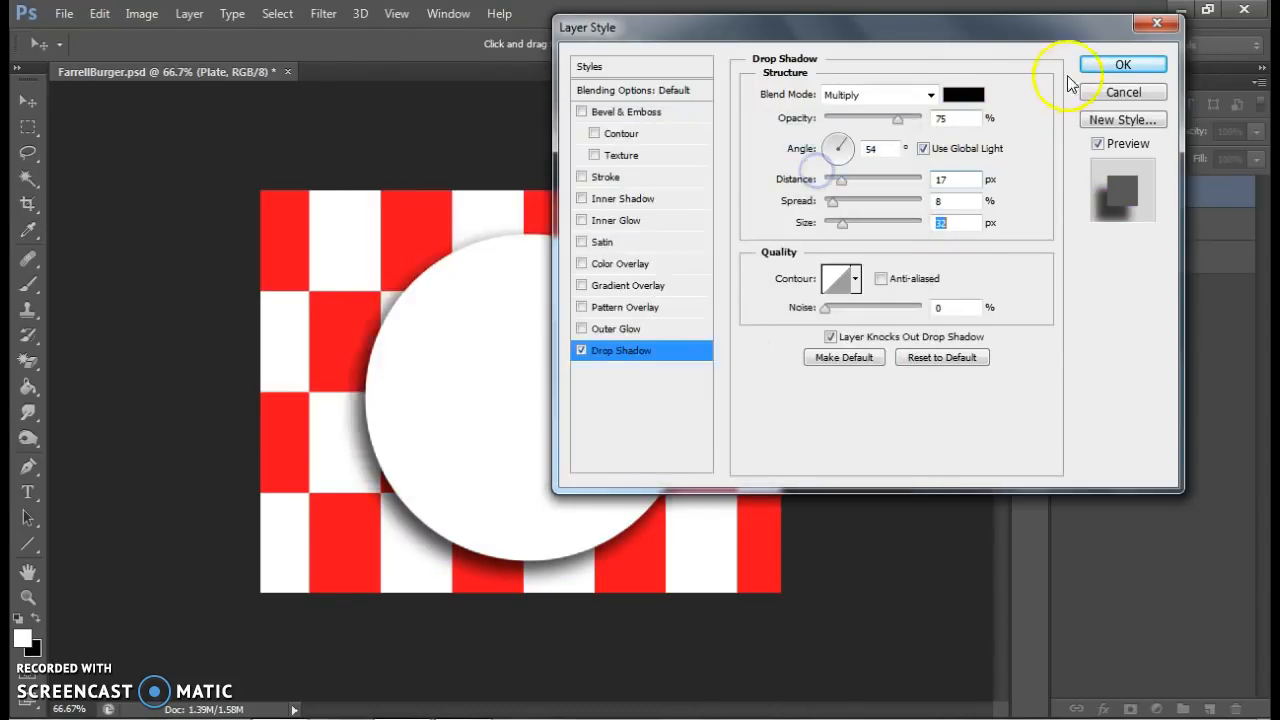
pyautogui.click(1096, 65)
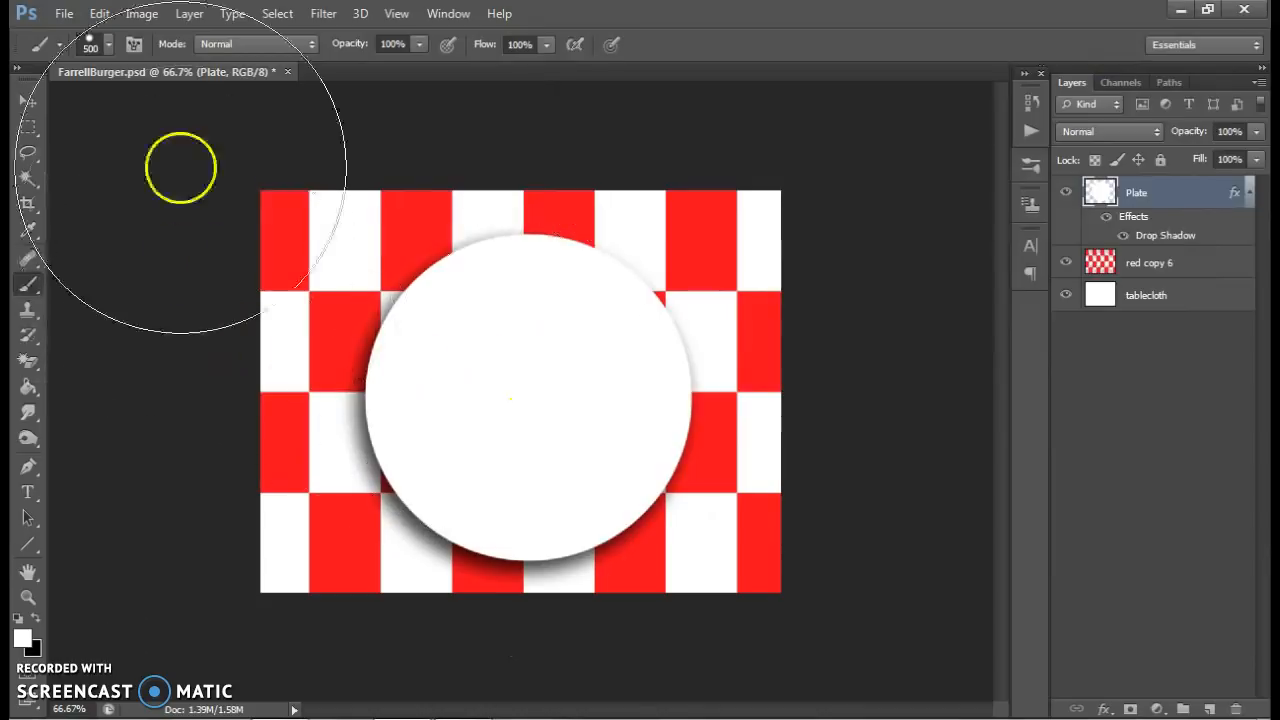
# Step: Create a new layer named plate 2 above the Plate layer
pyautogui.click(189, 13)
pyautogui.moveTo(200, 34)
pyautogui.click(428, 36)
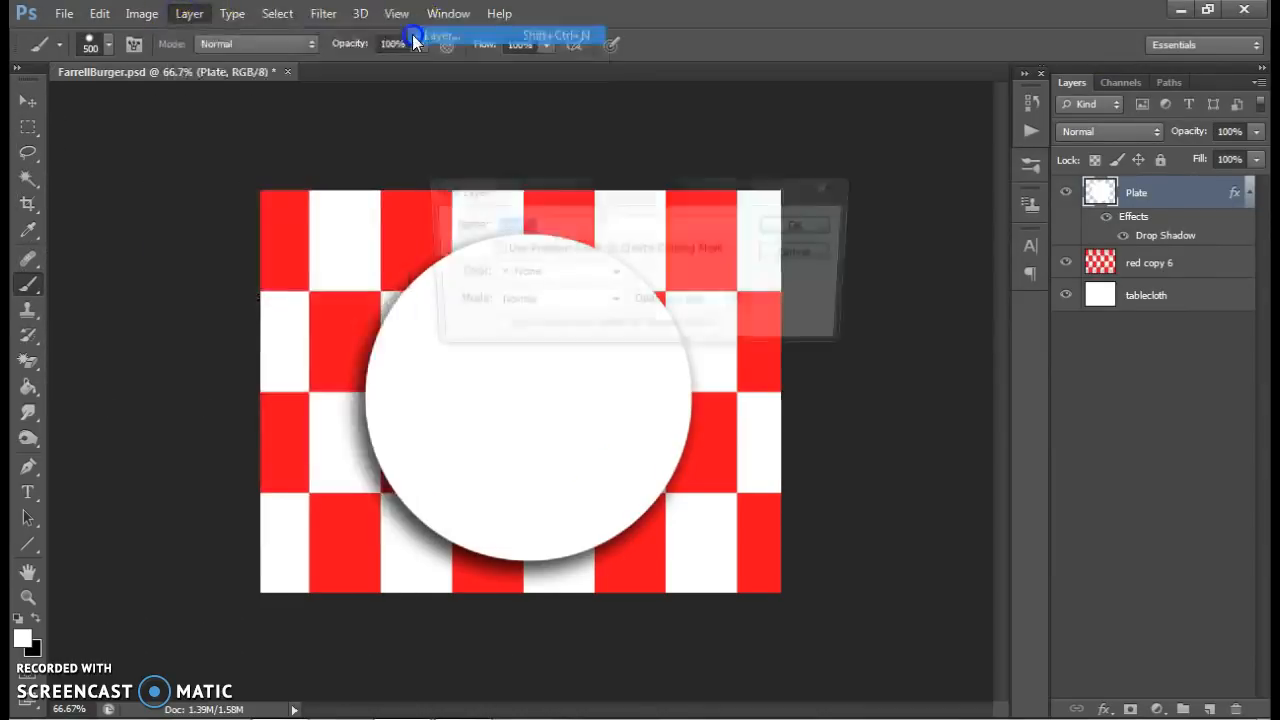
pyautogui.write('plate 2')
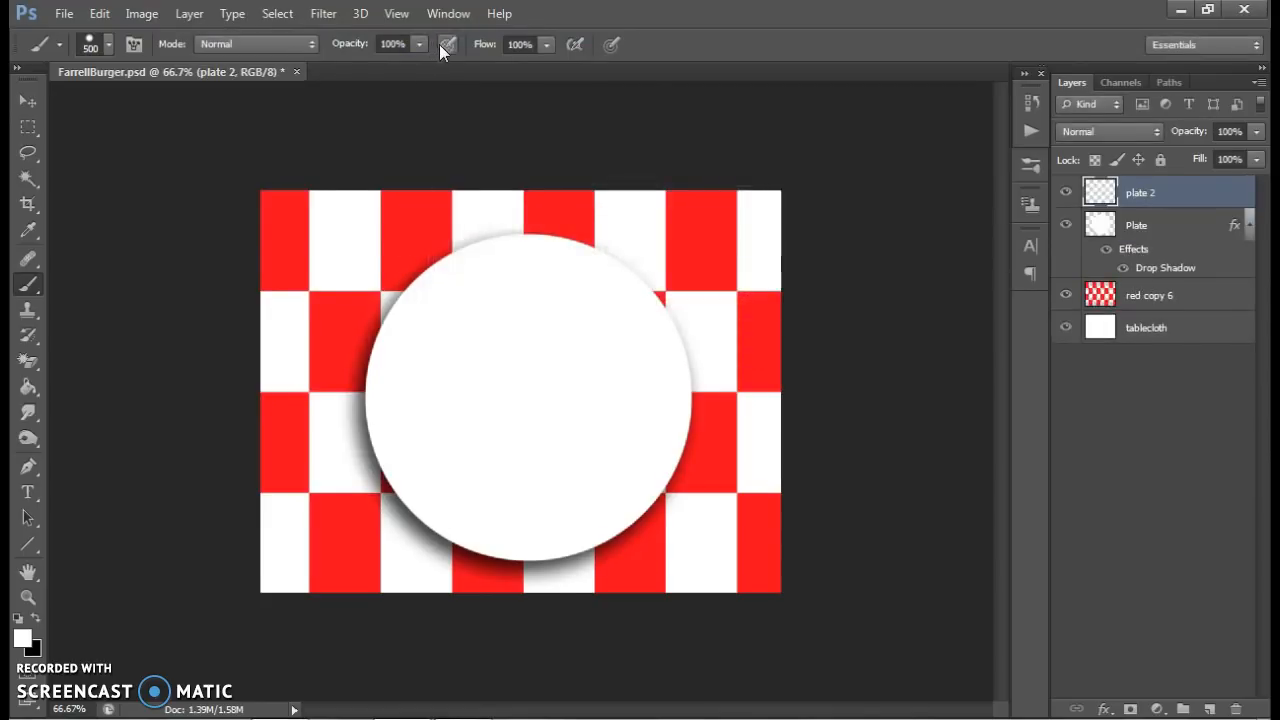
# Step: Paint an off-white (#f5ecec) inner circle centred on the plate with one dab of a 400 px brush on the plate 2 layer
pyautogui.click(22, 640)
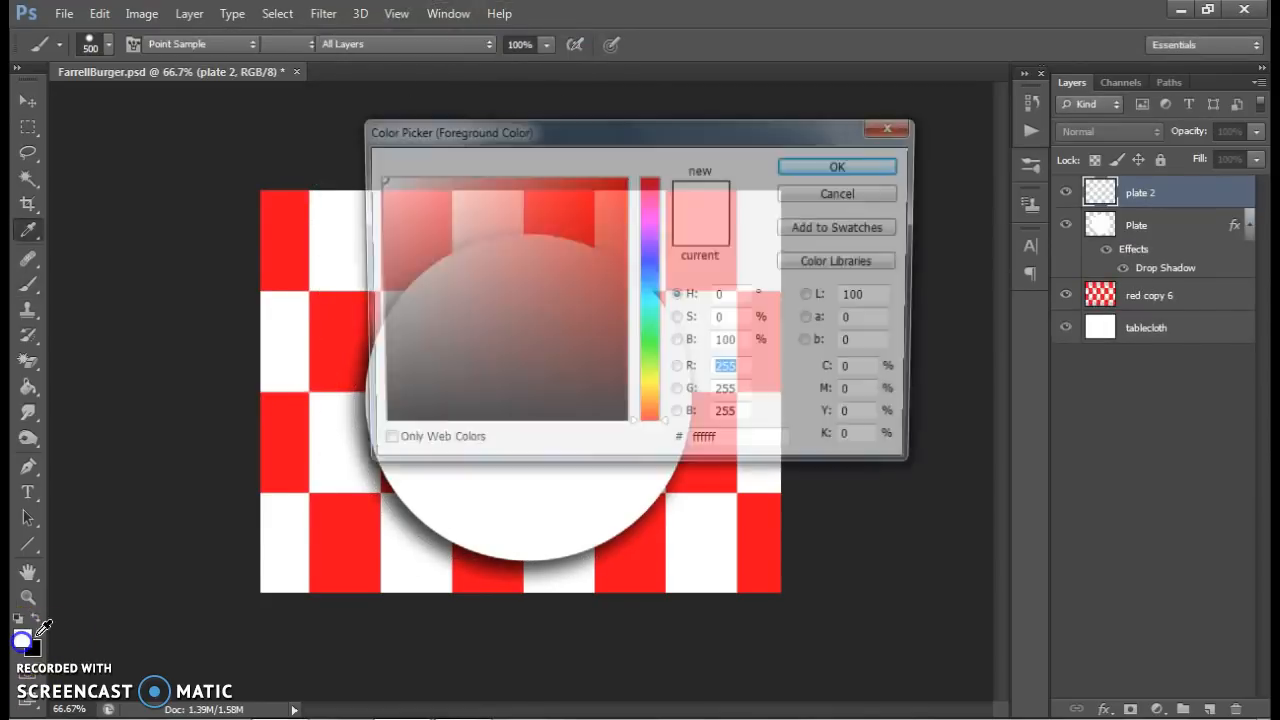
pyautogui.click(385, 191)
pyautogui.click(384, 187)
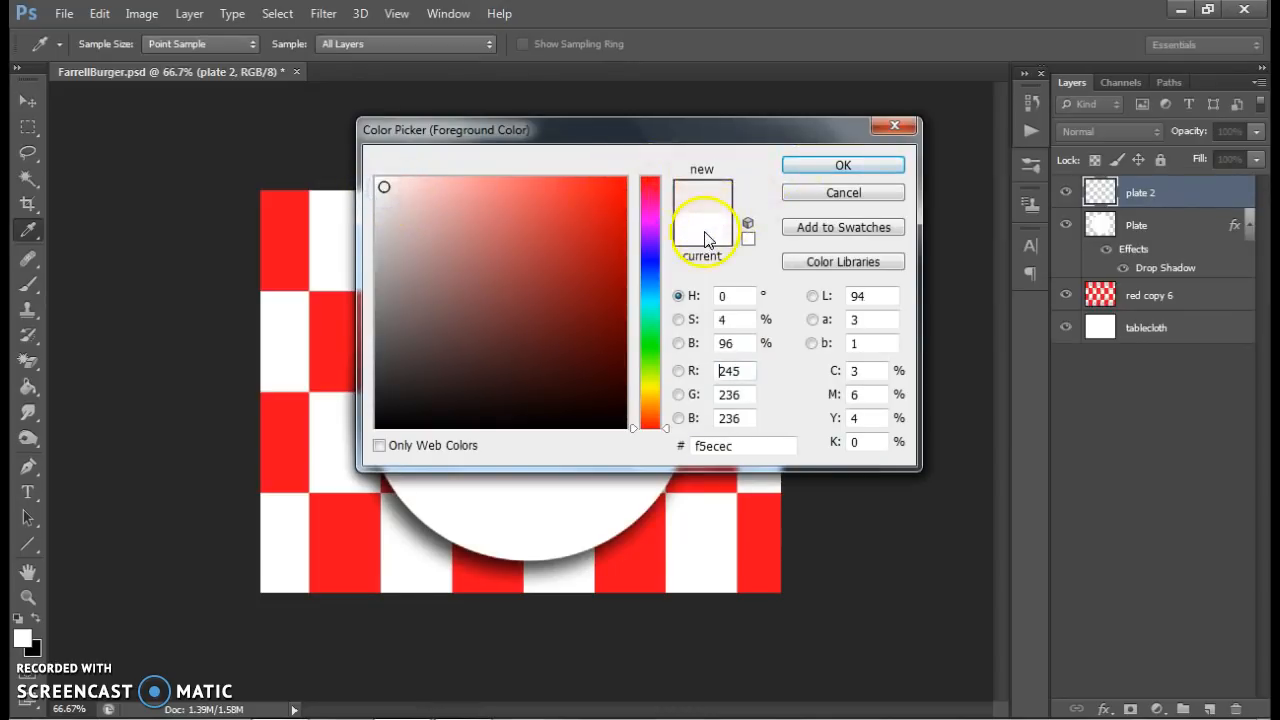
pyautogui.click(812, 169)
pyautogui.press('b')
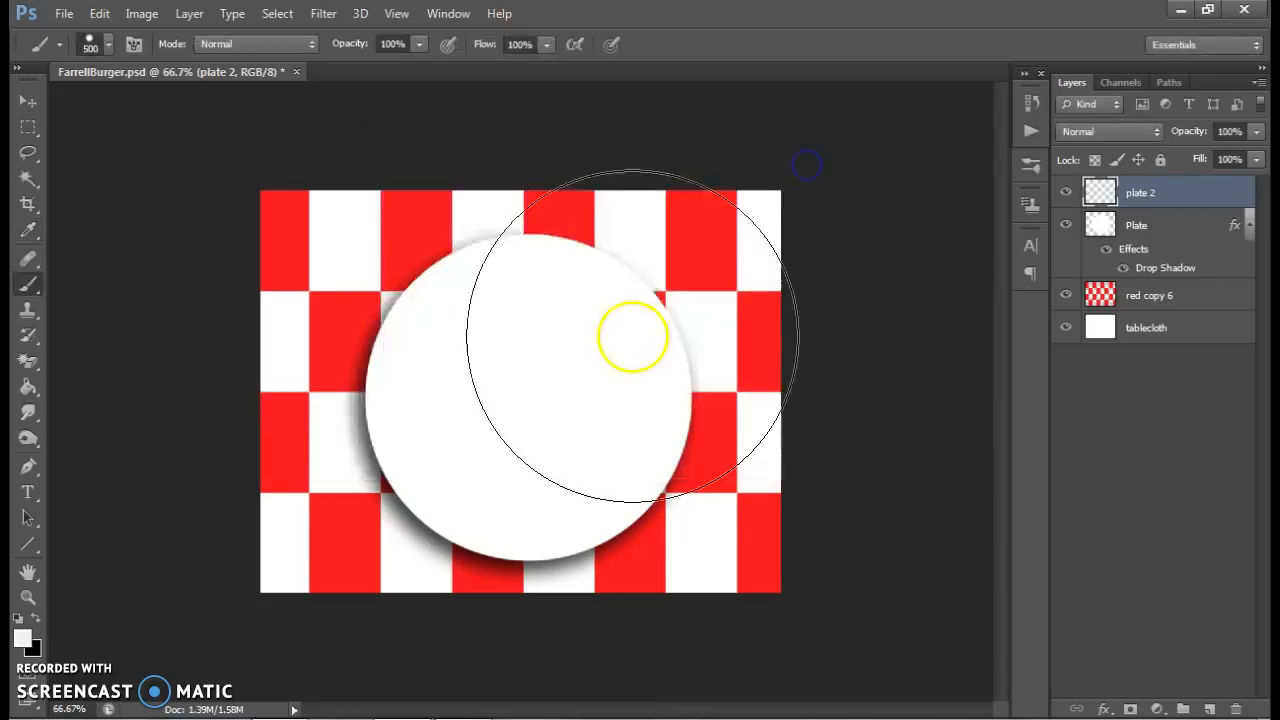
pyautogui.press('[')
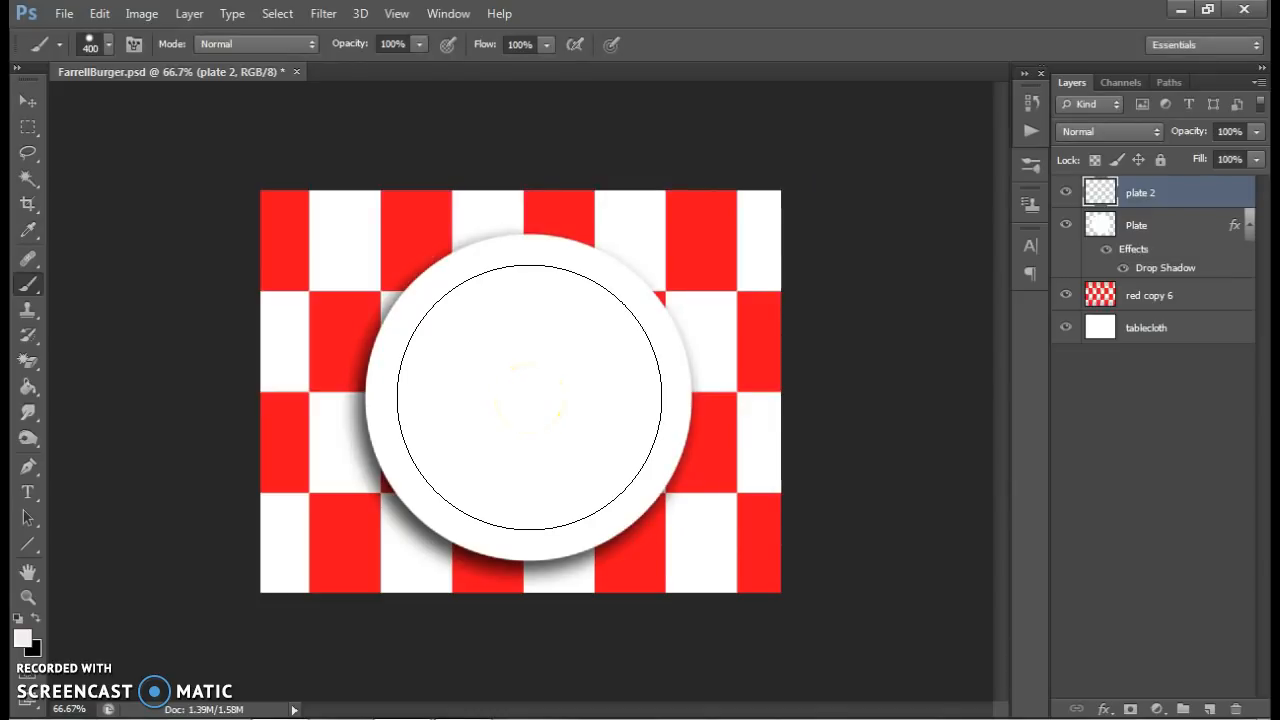
pyautogui.click(530, 397)
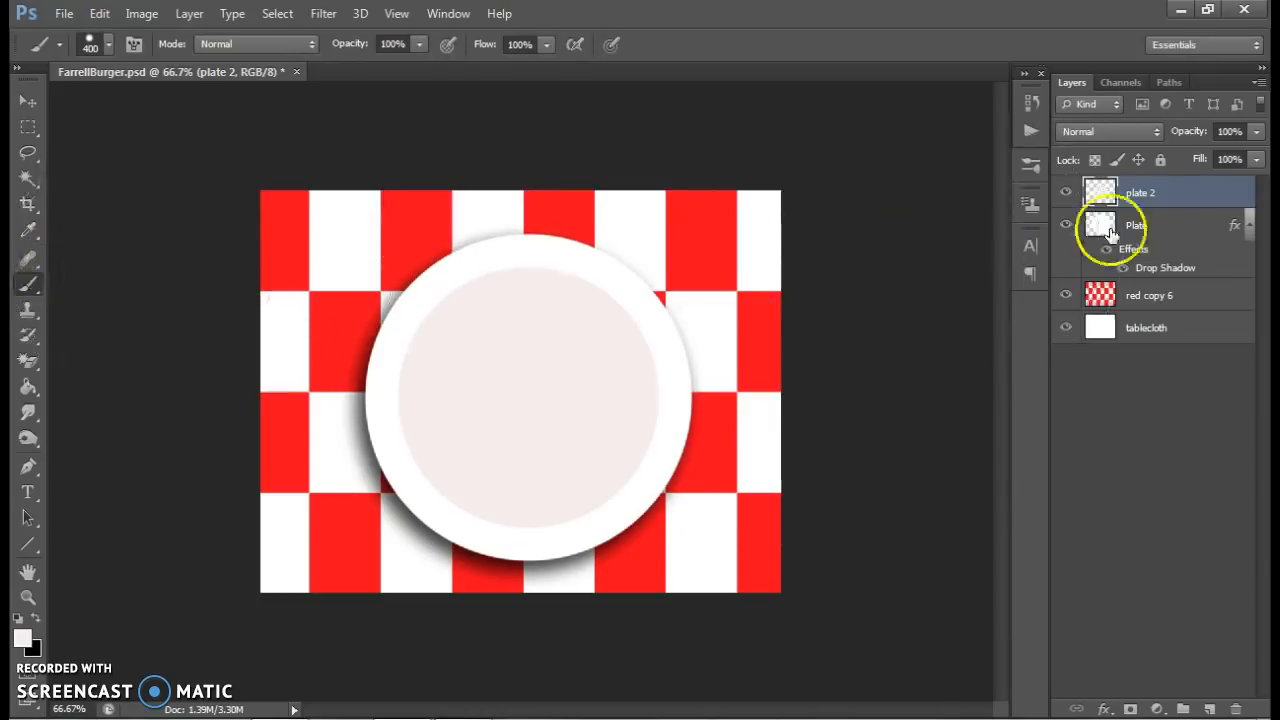
# Step: Open the plate 2 layer's style settings, enable Bevel & Emboss and uncover the plate for previewing
pyautogui.press('h')
pyautogui.doubleClick(1186, 196)
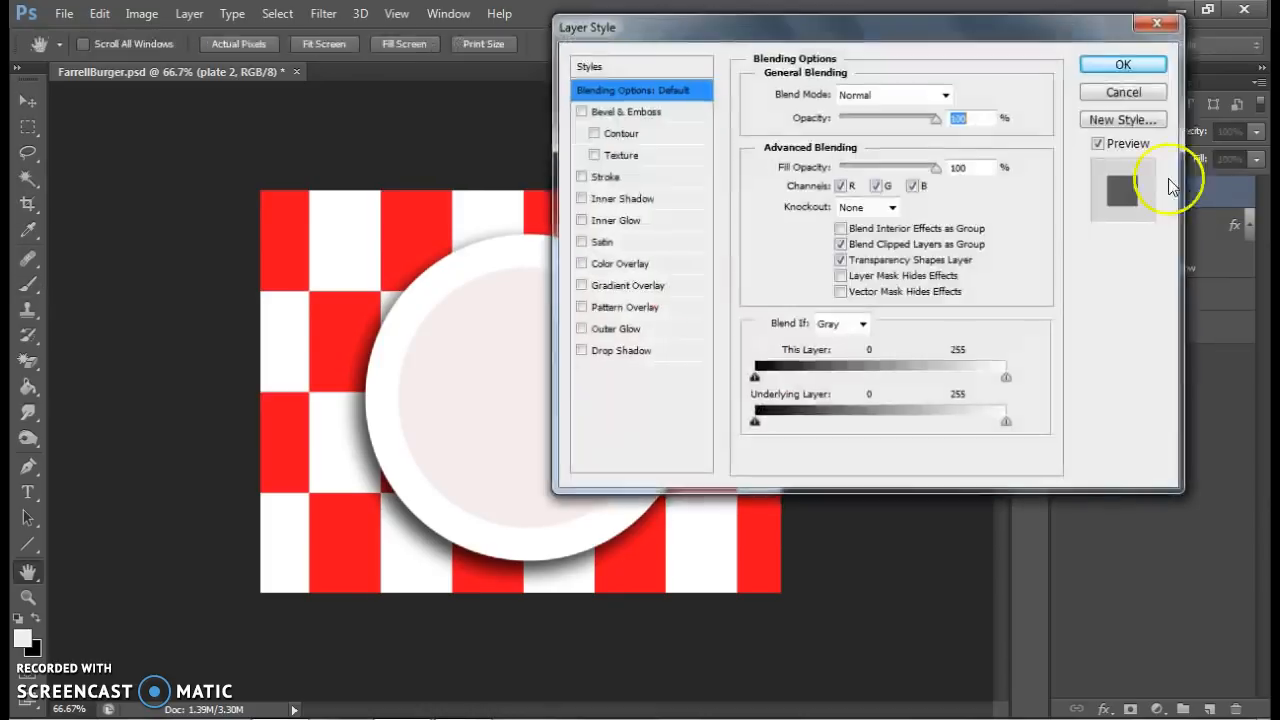
pyautogui.click(582, 112)
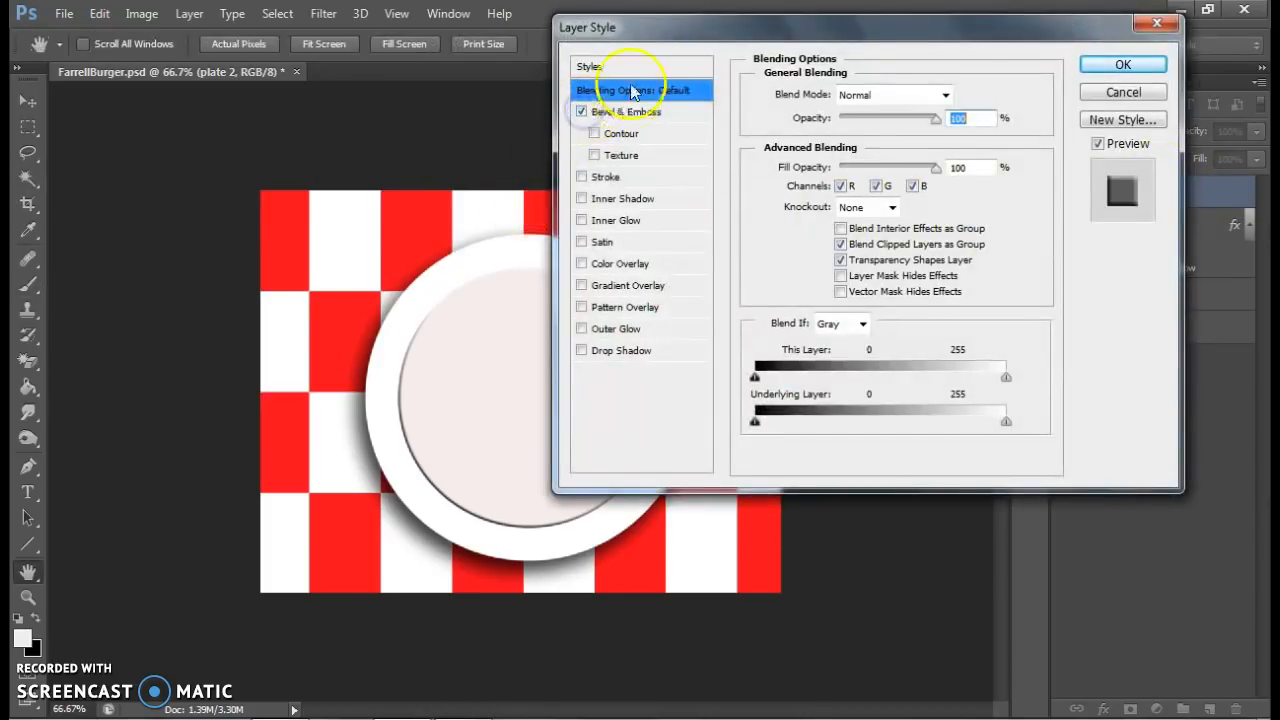
pyautogui.moveTo(663, 27); pyautogui.dragTo(852, 33)
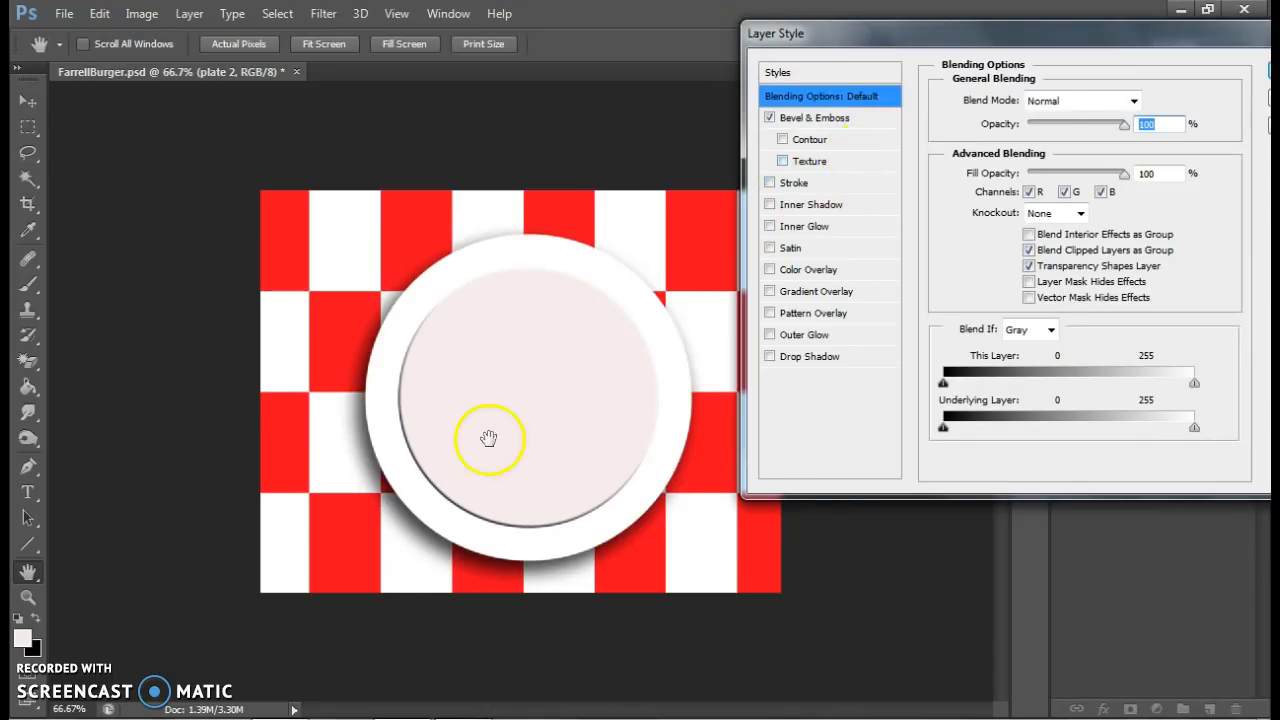
# Step: Try the Contour, Texture, Stroke and Inner Shadow effects on the plate 2 layer
pyautogui.click(783, 140)
pyautogui.click(783, 140)
pyautogui.click(783, 162)
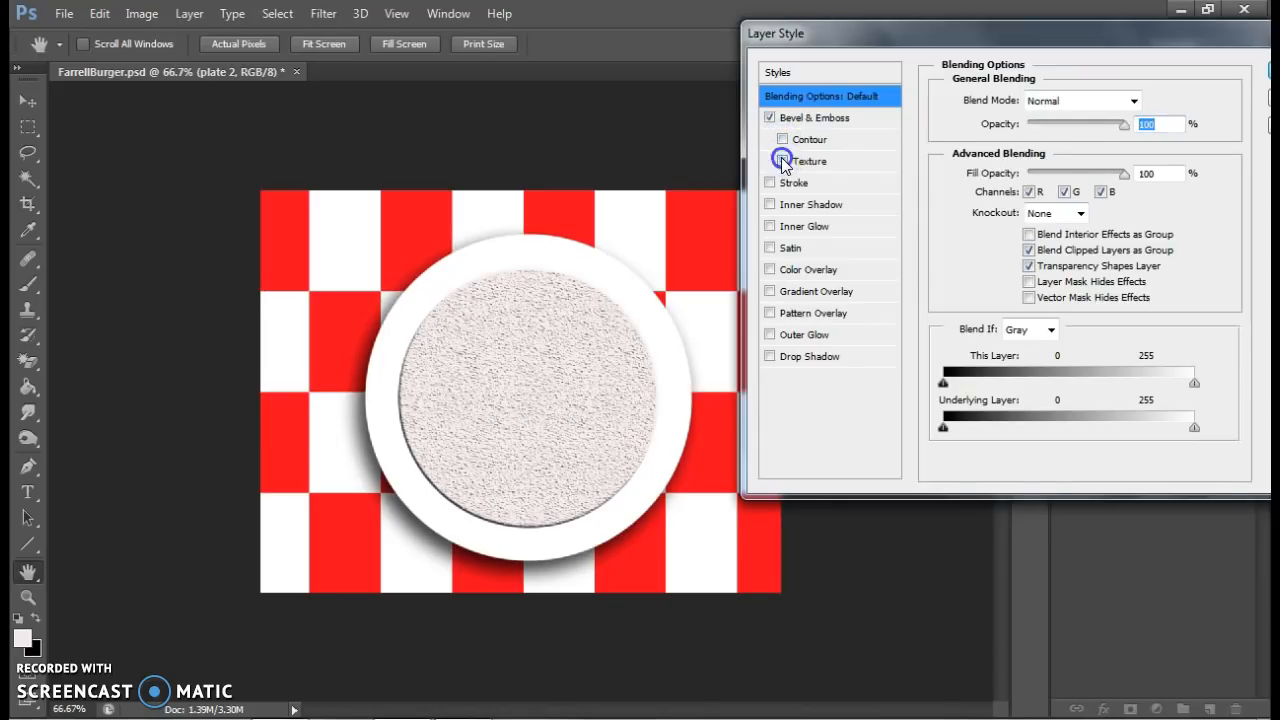
pyautogui.click(783, 162)
pyautogui.click(770, 183)
pyautogui.click(770, 205)
pyautogui.click(770, 206)
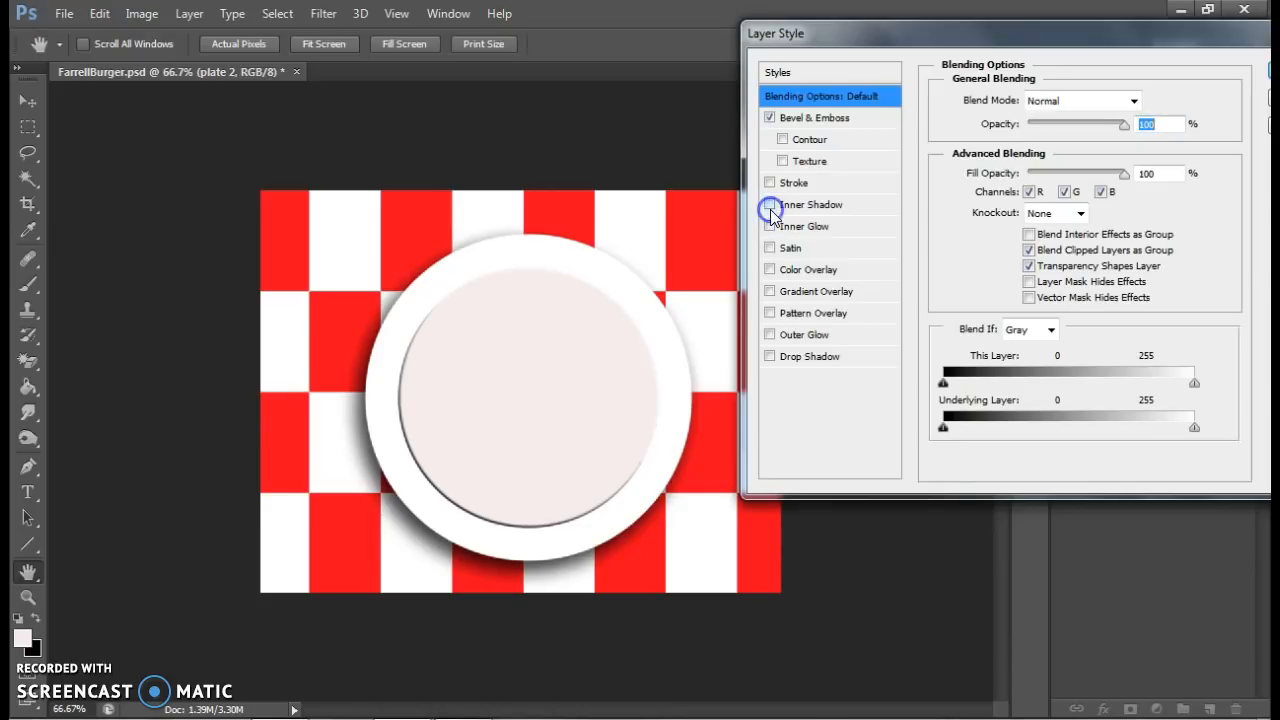
# Step: Apply the plate 2 layer's style with only Bevel & Emboss enabled
pyautogui.moveTo(857, 49); pyautogui.dragTo(611, 45)
pyautogui.click(1018, 87)
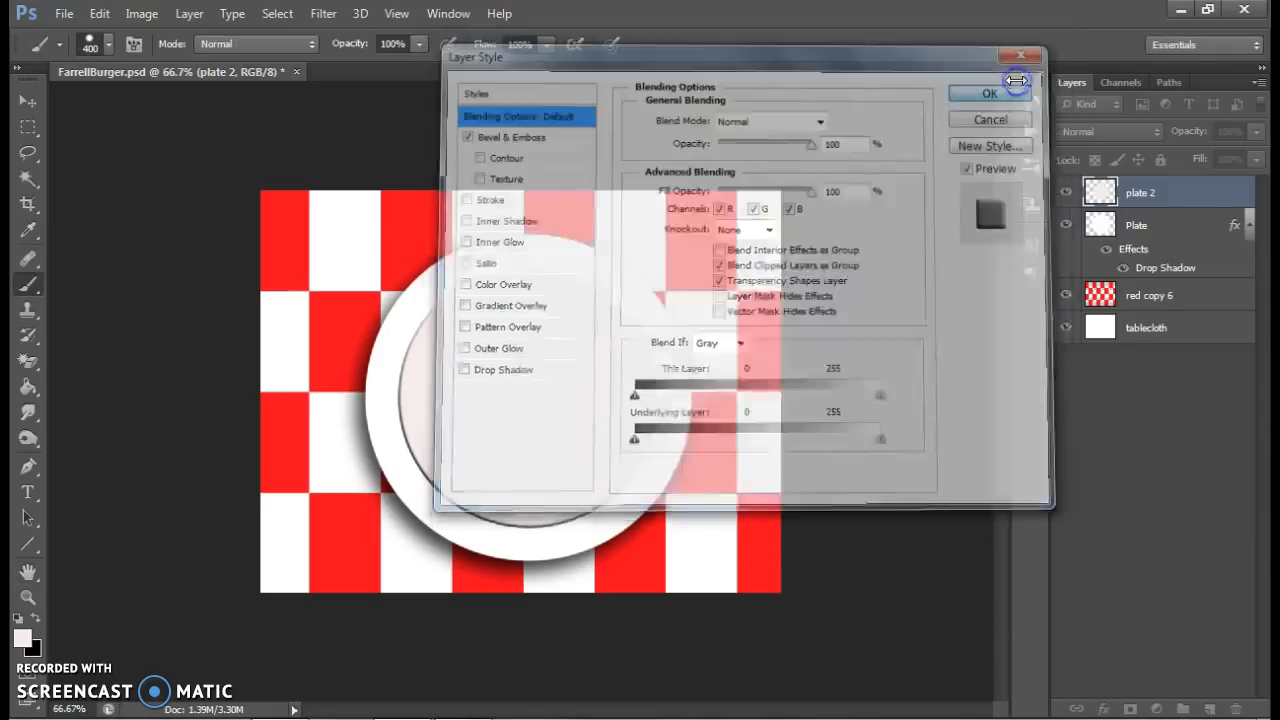
# Step: Create a new layer named bun above the plate 2 layer
pyautogui.click(189, 13)
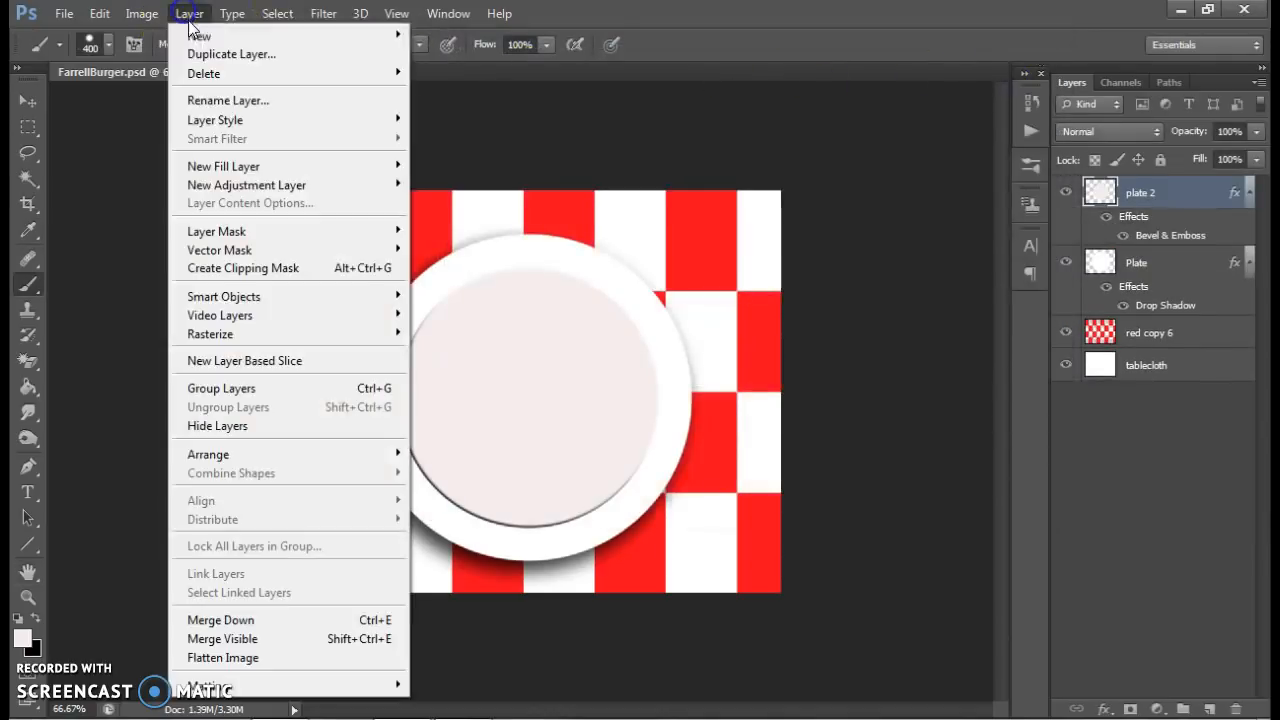
pyautogui.moveTo(205, 35)
pyautogui.click(440, 37)
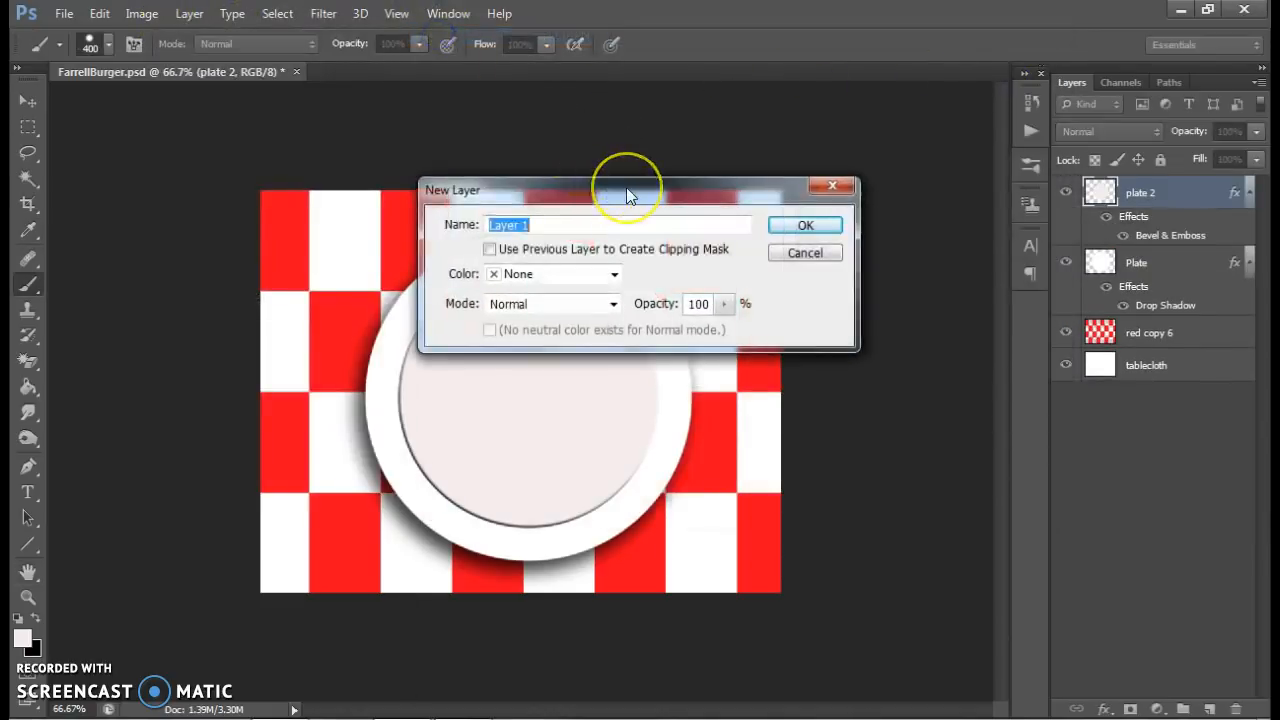
pyautogui.write('bun')
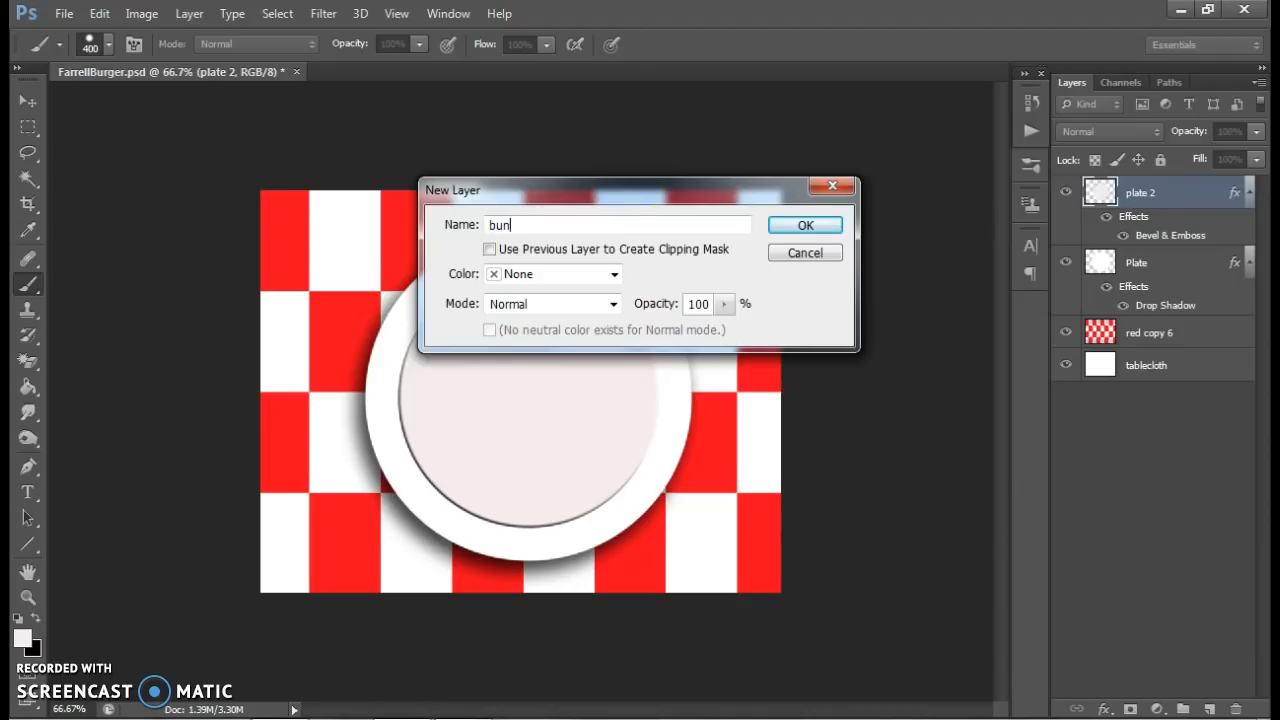
pyautogui.press('Return')
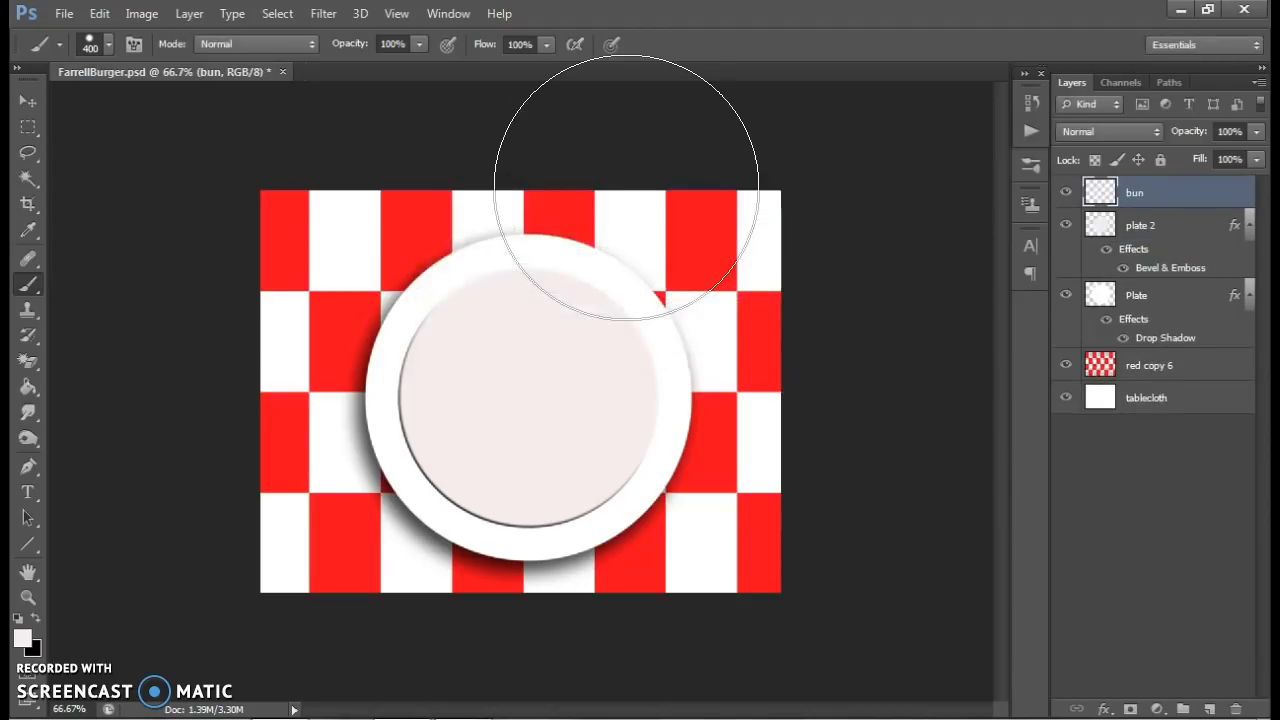
# Step: Paint a light yellow (#fbe694) bun circle at the plate's centre with one dab of a 300 px brush on the bun layer
pyautogui.click(24, 640)
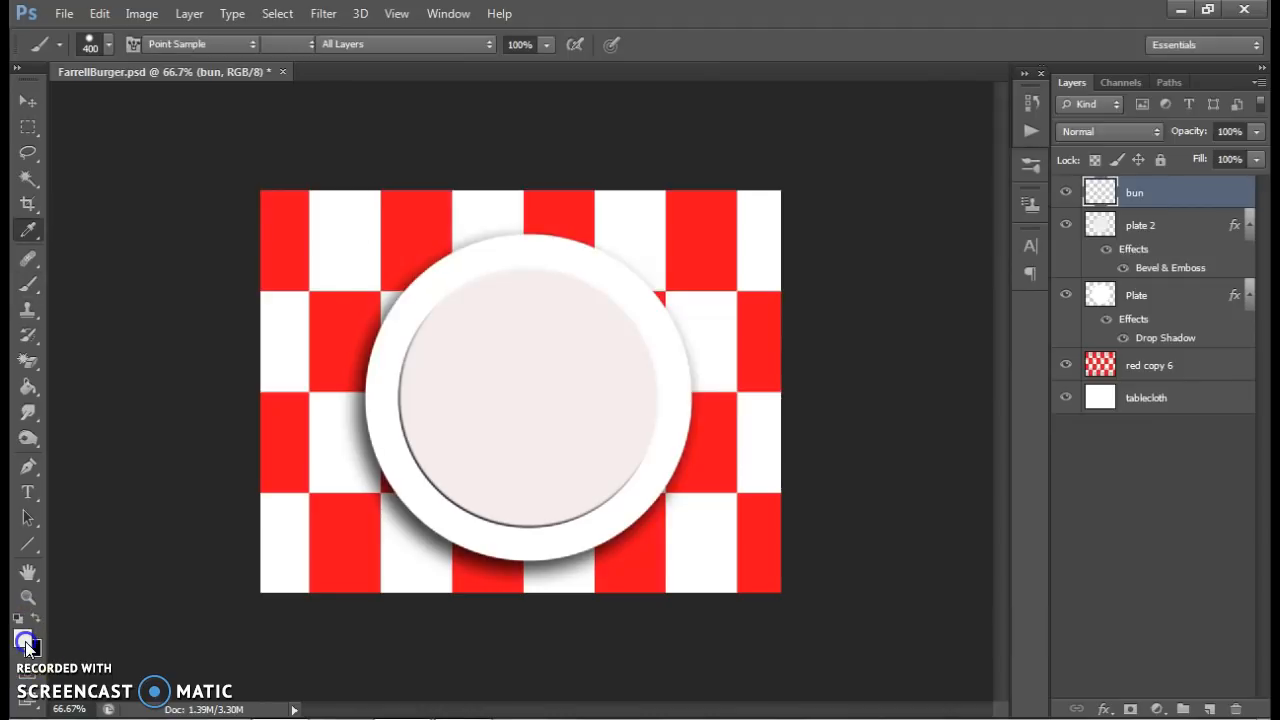
pyautogui.click(652, 395)
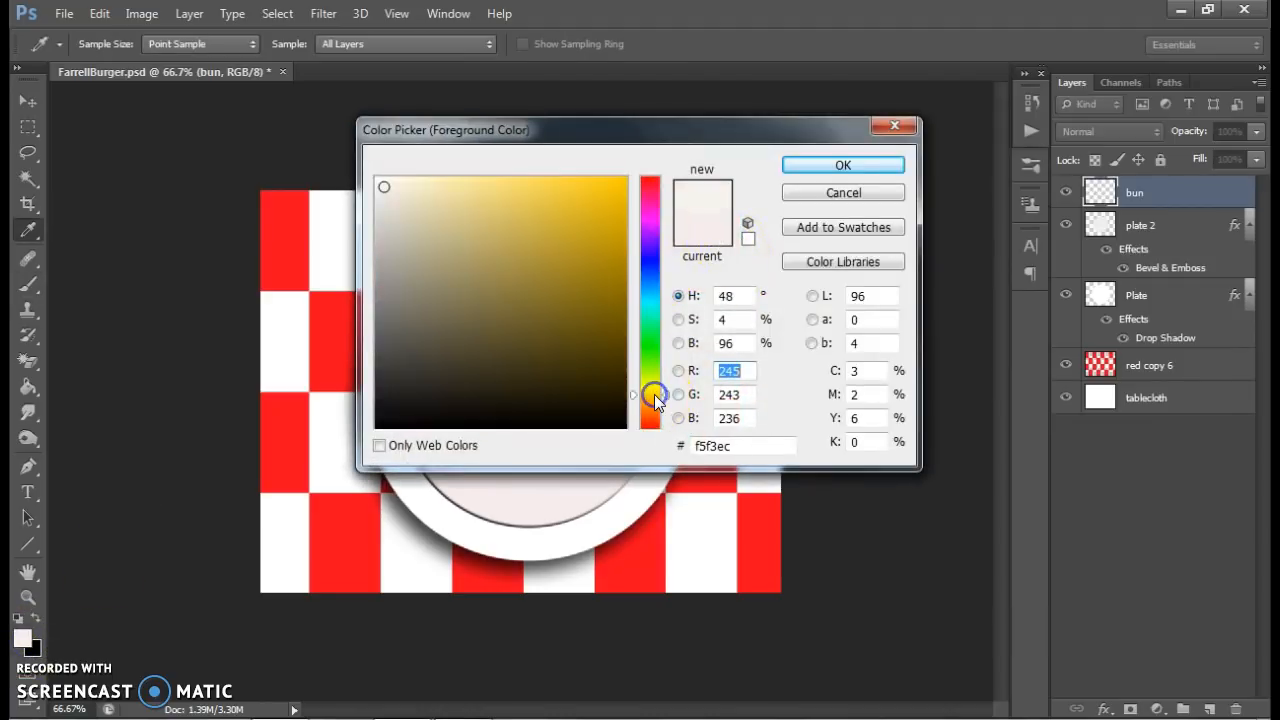
pyautogui.moveTo(441, 182); pyautogui.dragTo(477, 180)
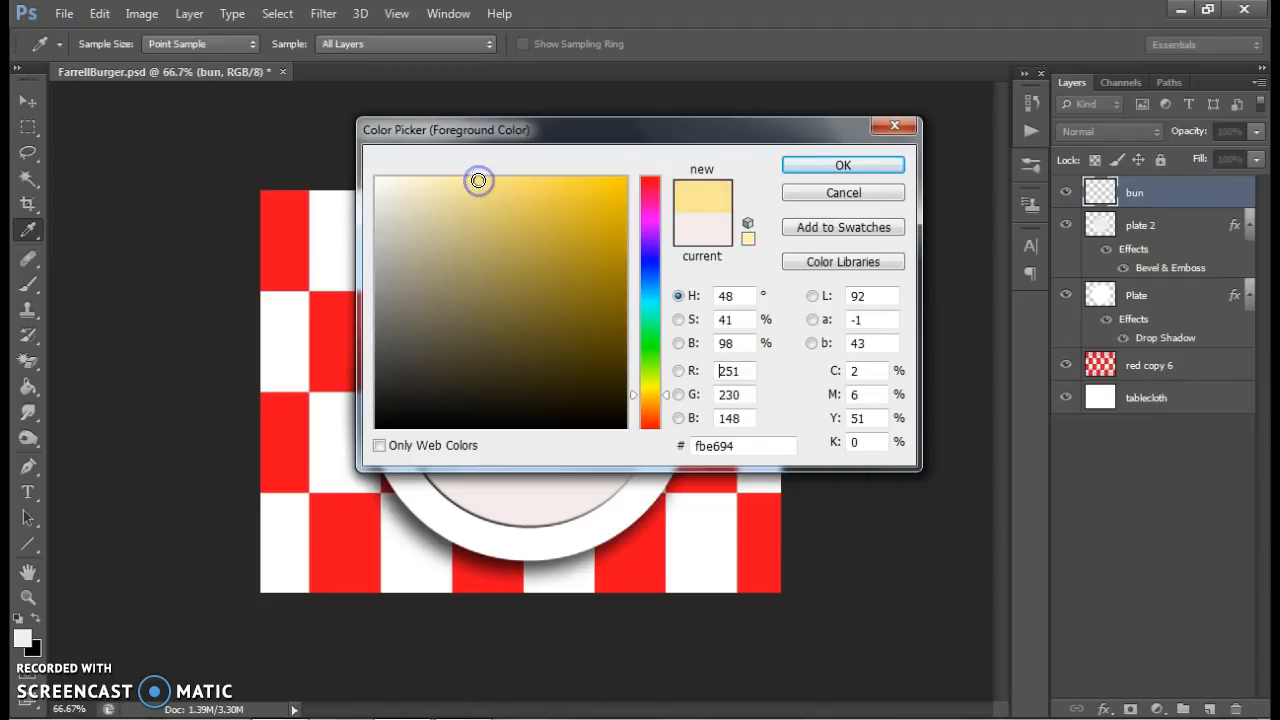
pyautogui.click(805, 164)
pyautogui.press('[')
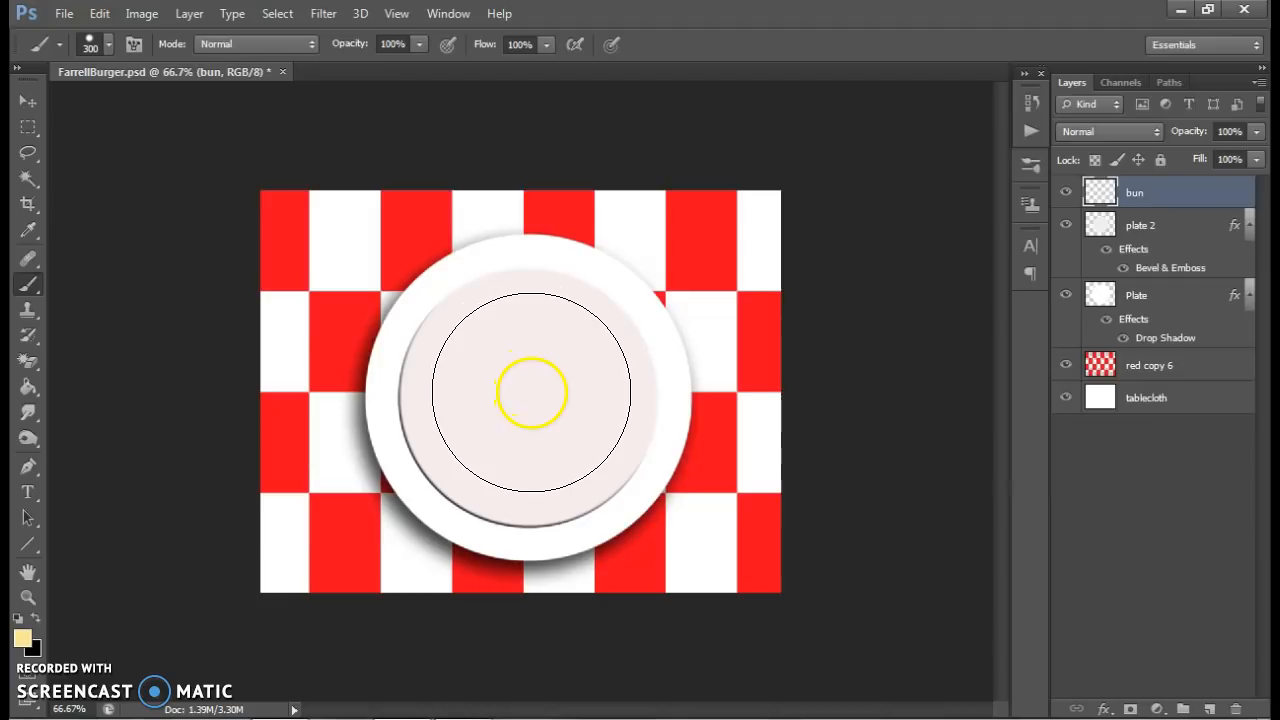
pyautogui.click(531, 394)
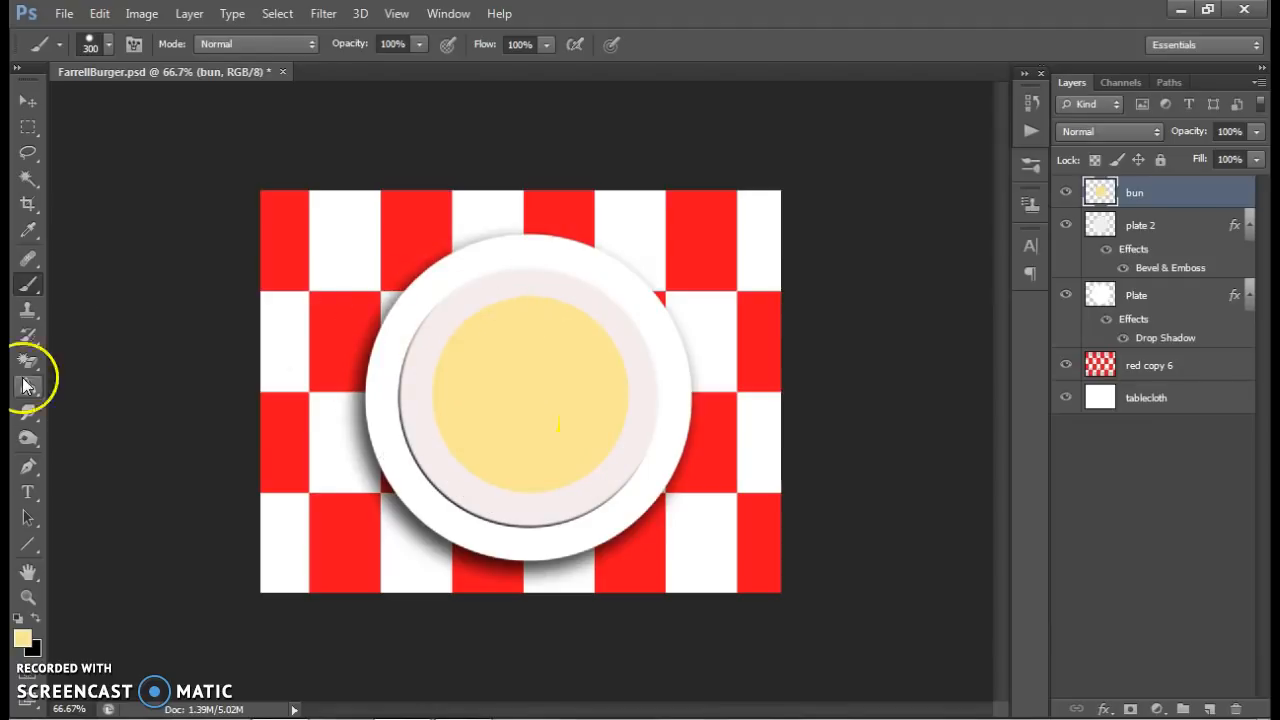
# Step: Set the background colour to a darker golden yellow (#f4d24c)
pyautogui.click(36, 650)
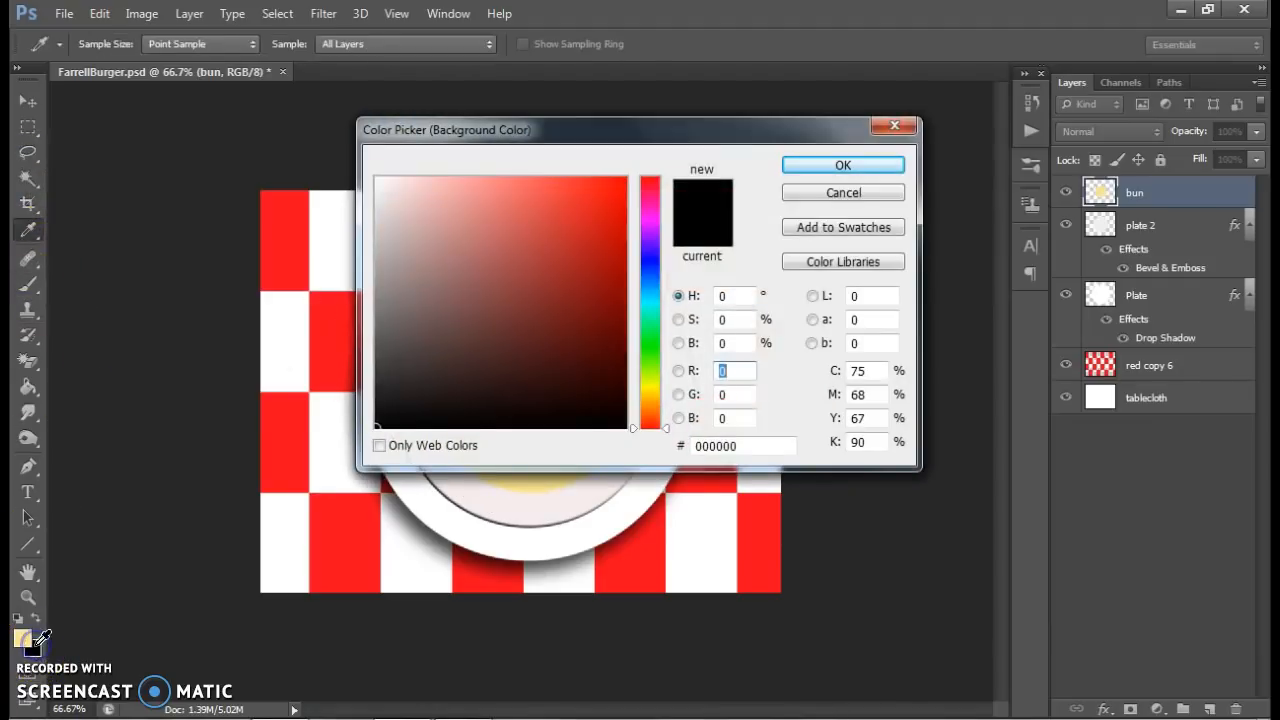
pyautogui.click(521, 479)
pyautogui.click(544, 224)
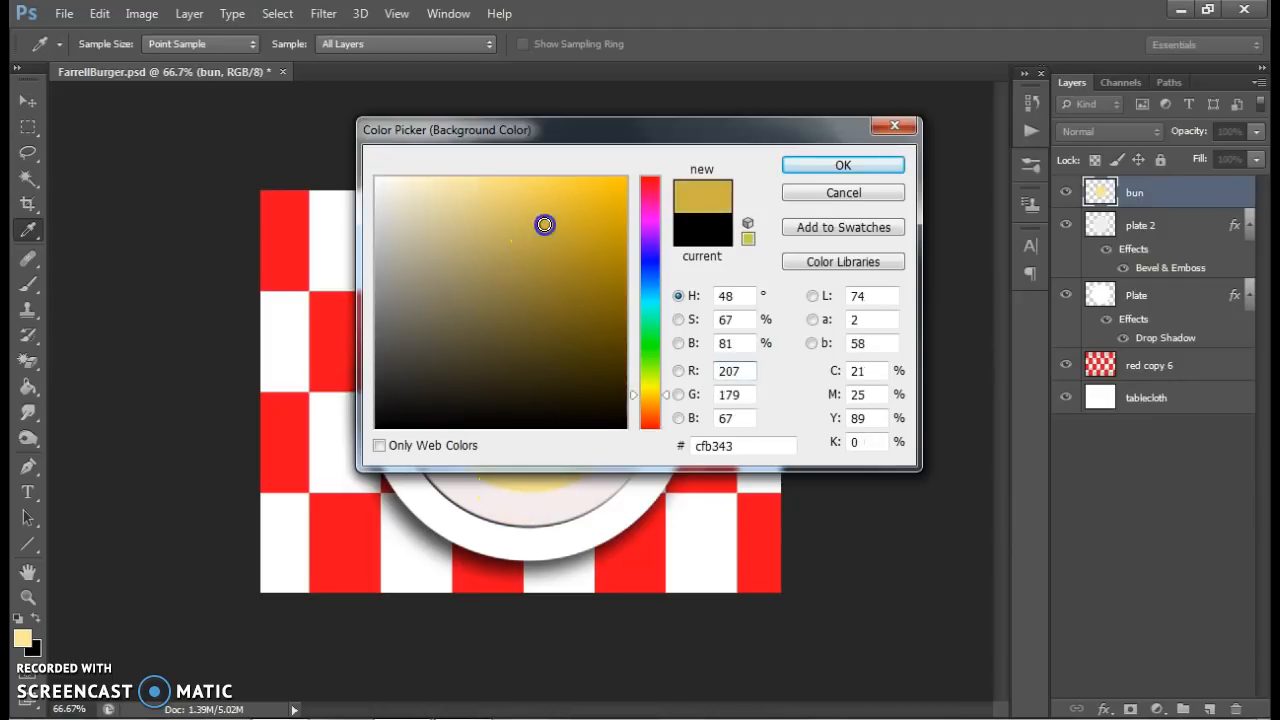
pyautogui.click(549, 190)
pyautogui.click(808, 167)
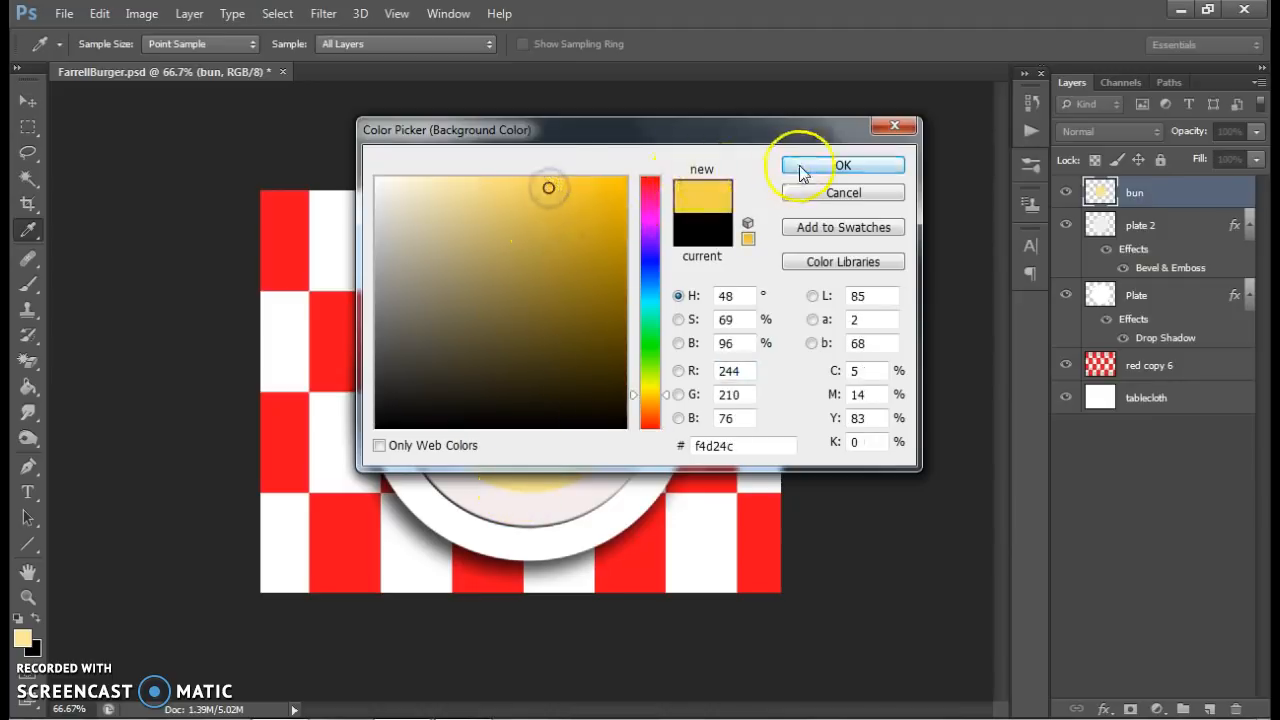
# Step: Select the bun circle with the Magic Wand, fill it with a radial gradient from light yellow to golden yellow, and deselect
pyautogui.press('b')
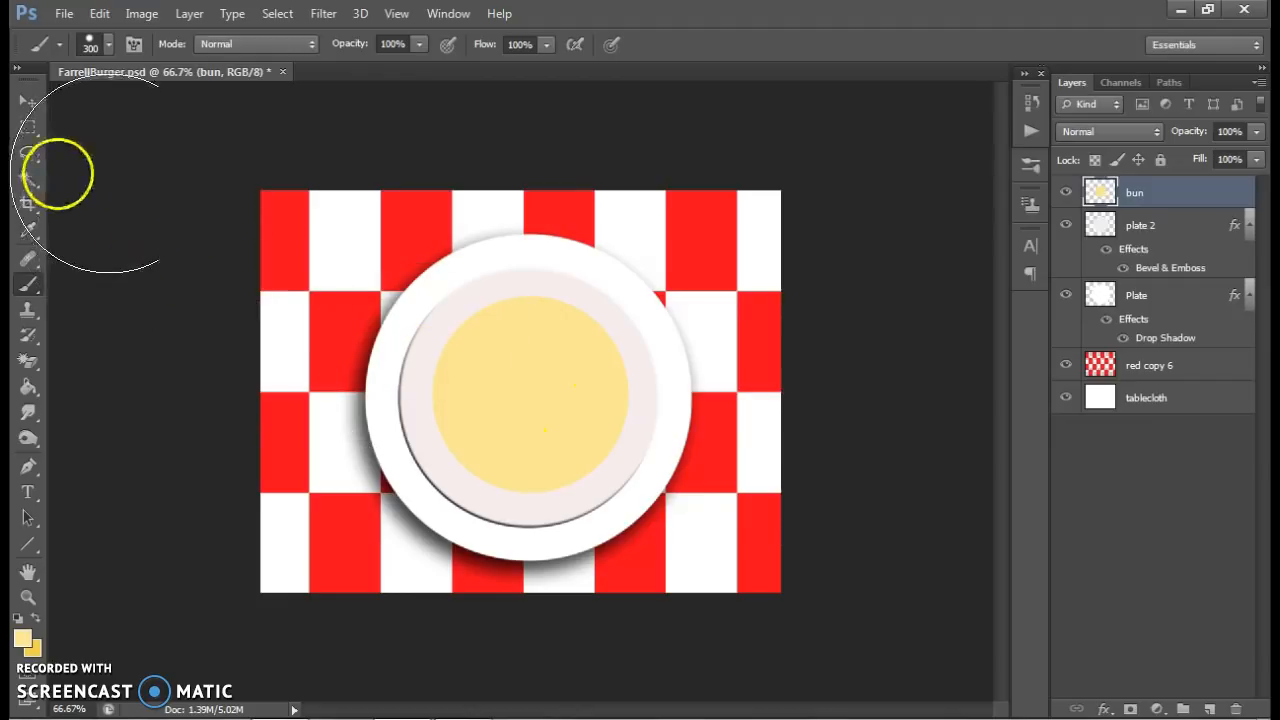
pyautogui.click(28, 177)
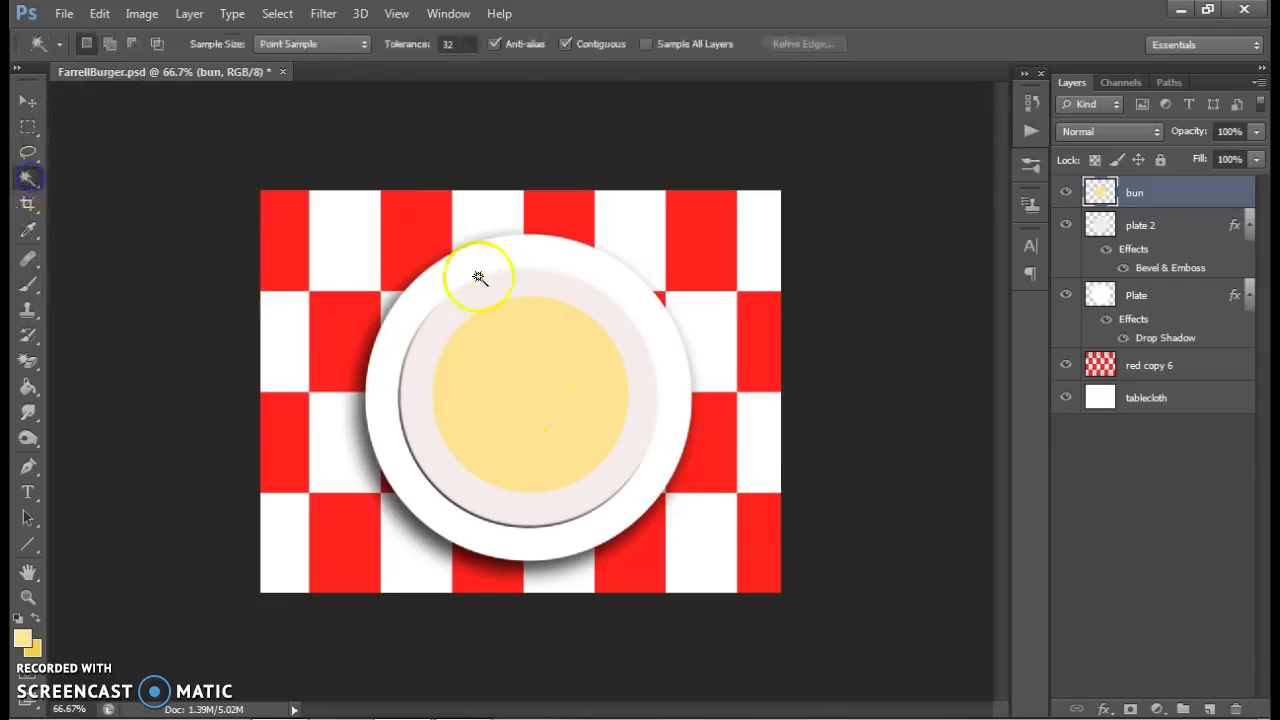
pyautogui.click(527, 376)
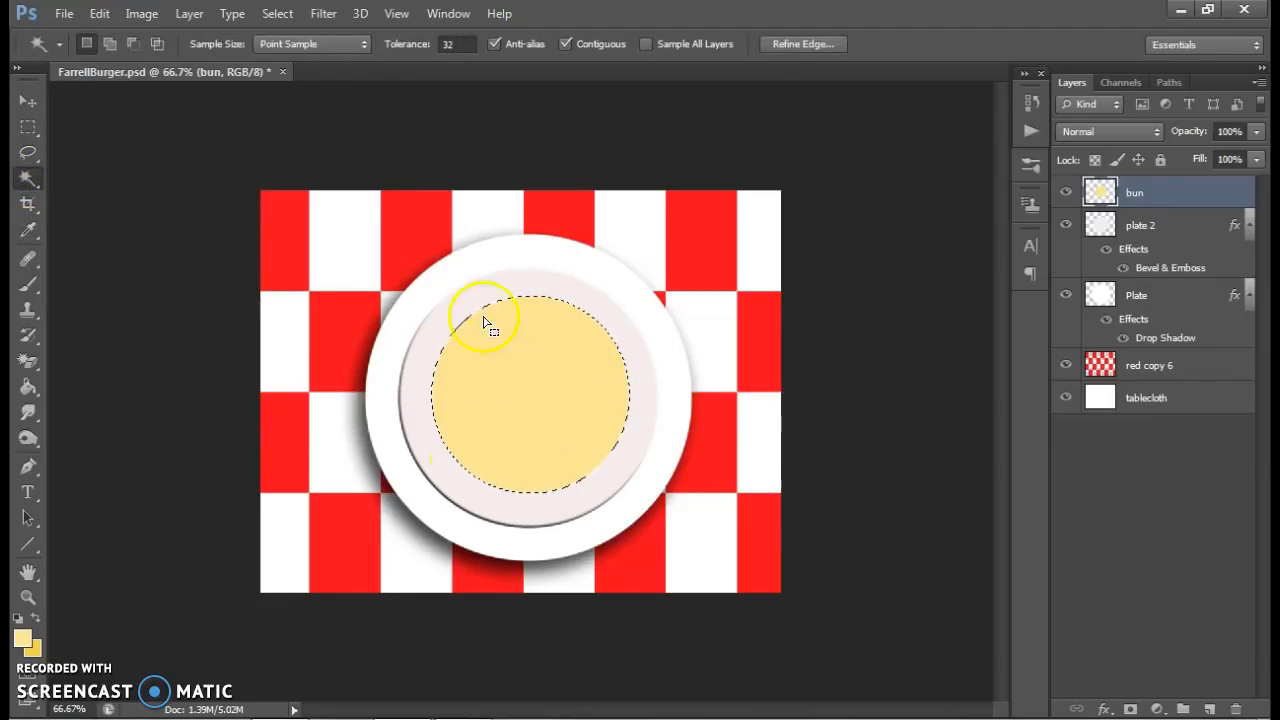
pyautogui.click(29, 394)
pyautogui.click(100, 386)
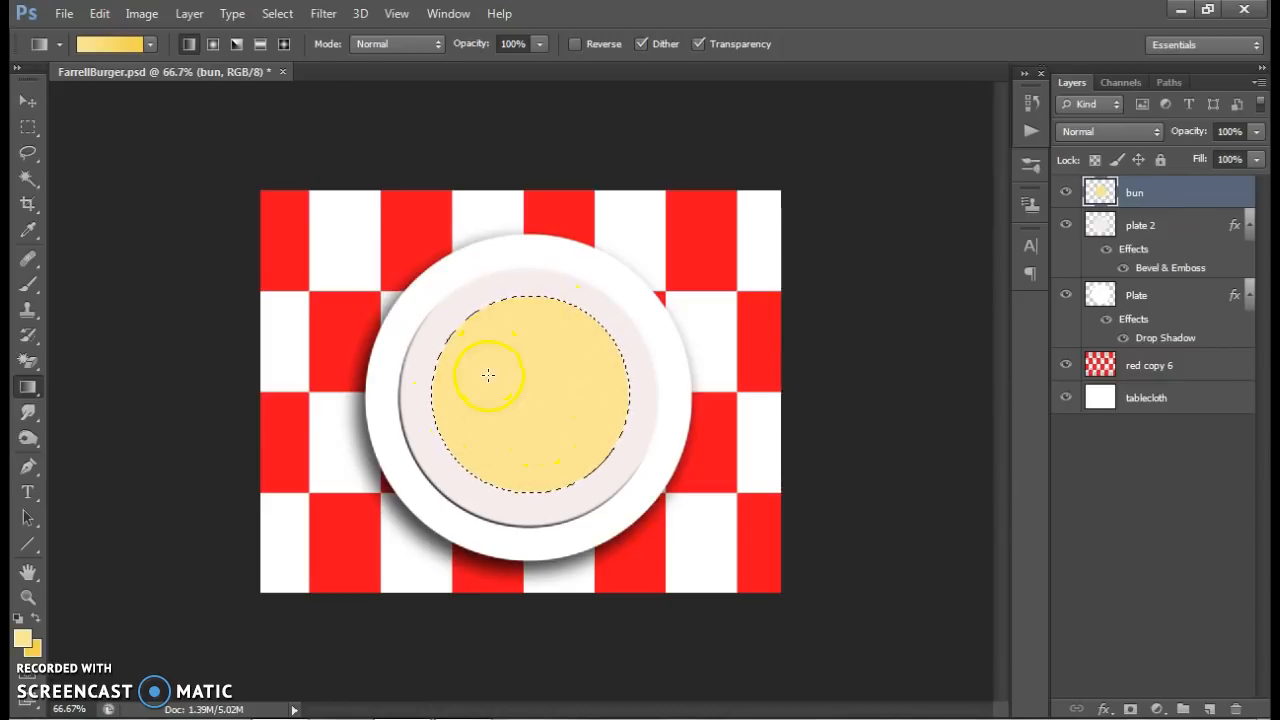
pyautogui.click(212, 46)
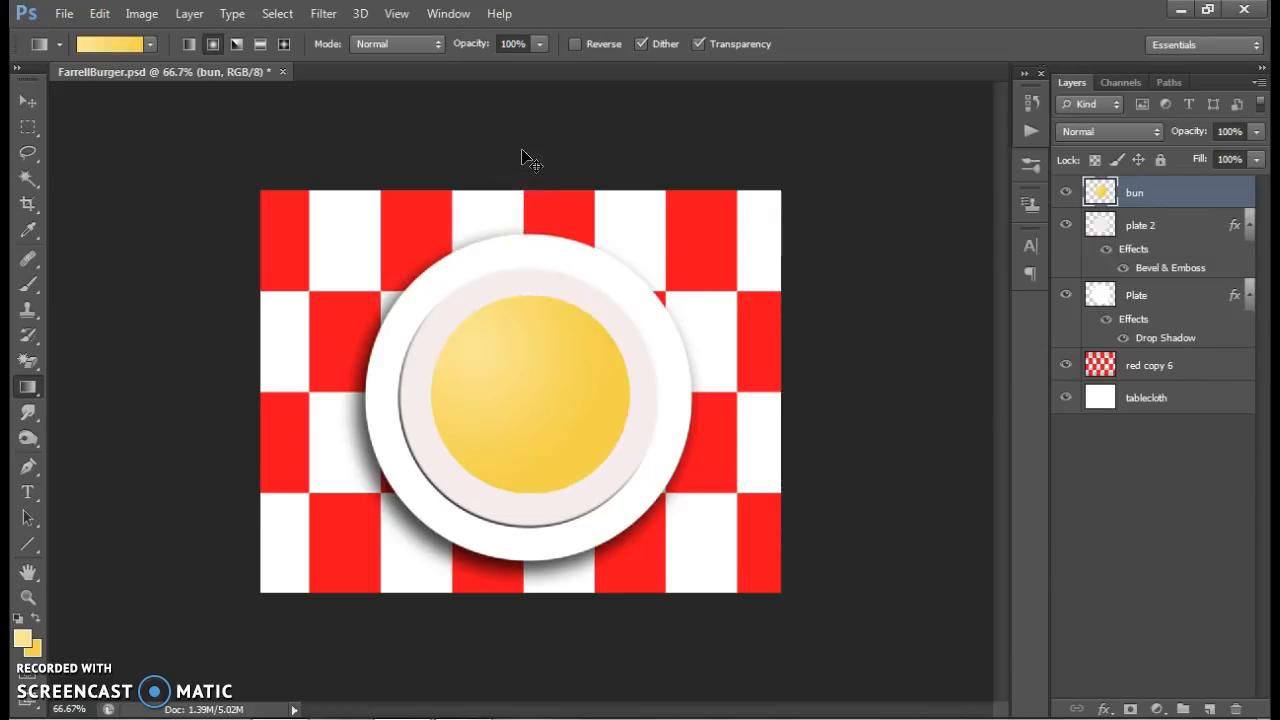
# Step: Open the bun layer's style settings and enable only Inner Shadow, showing its options
pyautogui.click(1173, 192)
pyautogui.doubleClick(1173, 192)
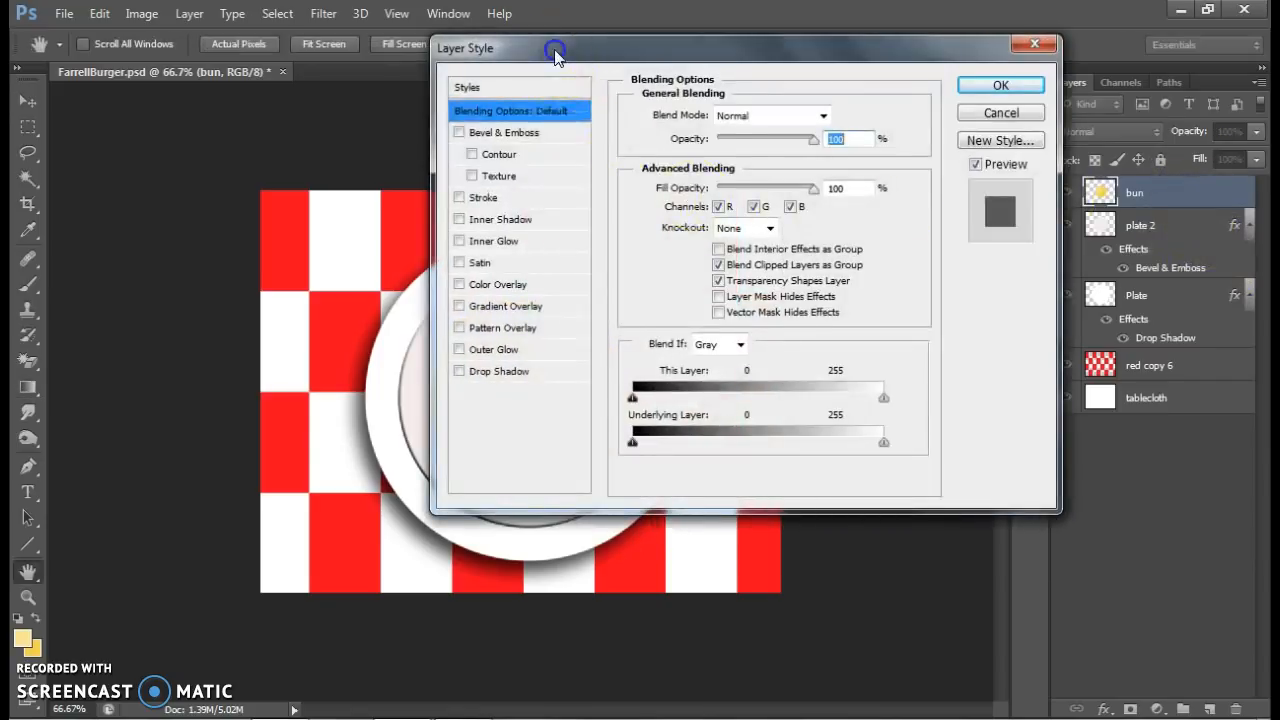
pyautogui.moveTo(555, 52); pyautogui.dragTo(850, 51)
pyautogui.click(754, 352)
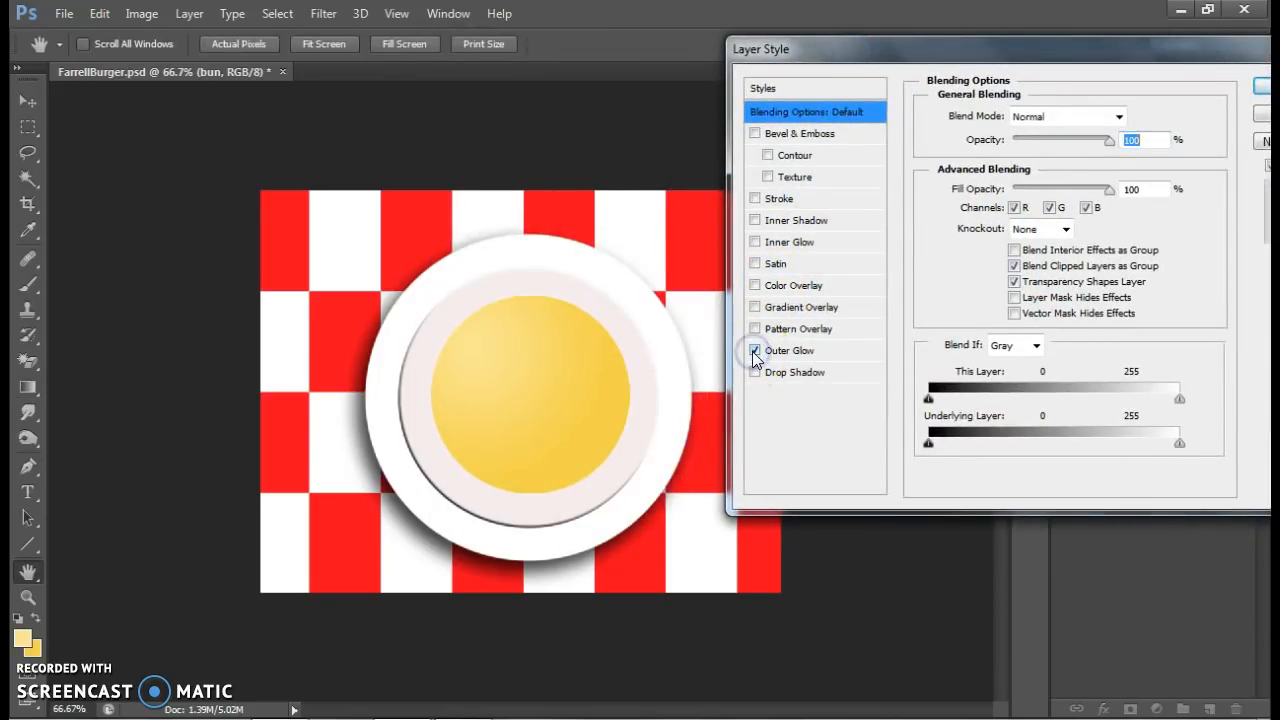
pyautogui.click(755, 328)
pyautogui.click(755, 328)
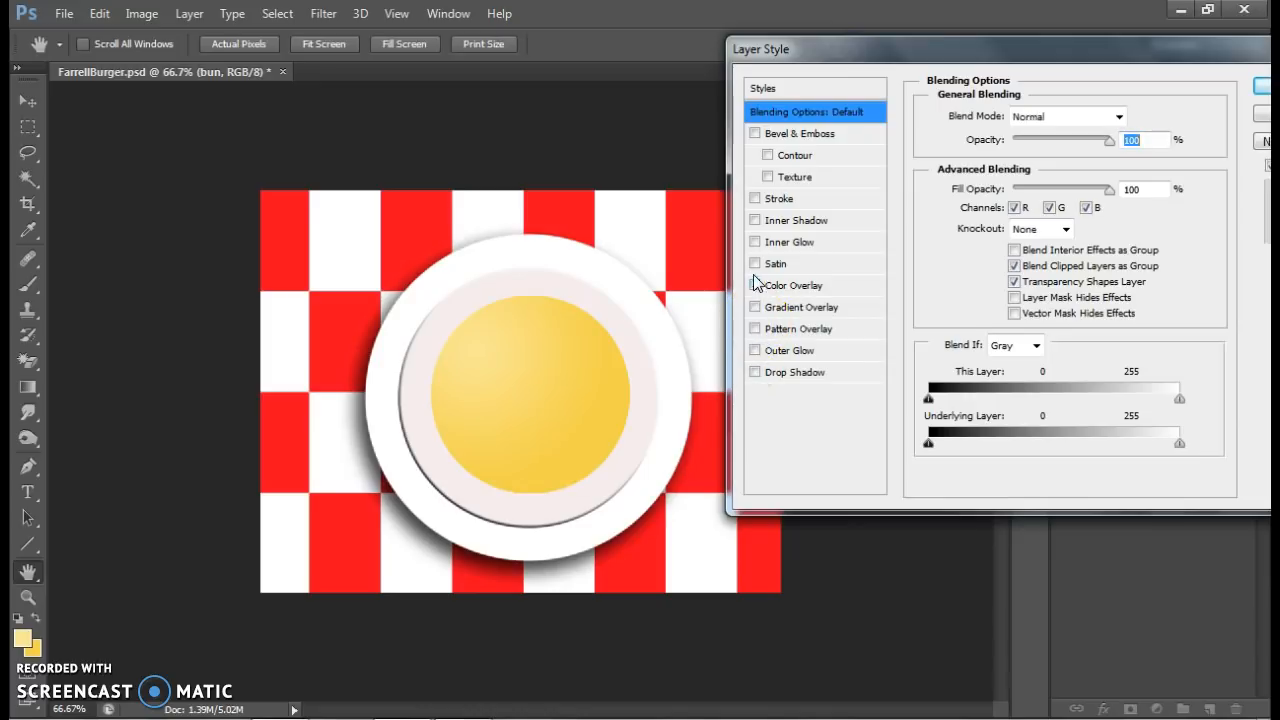
pyautogui.click(755, 221)
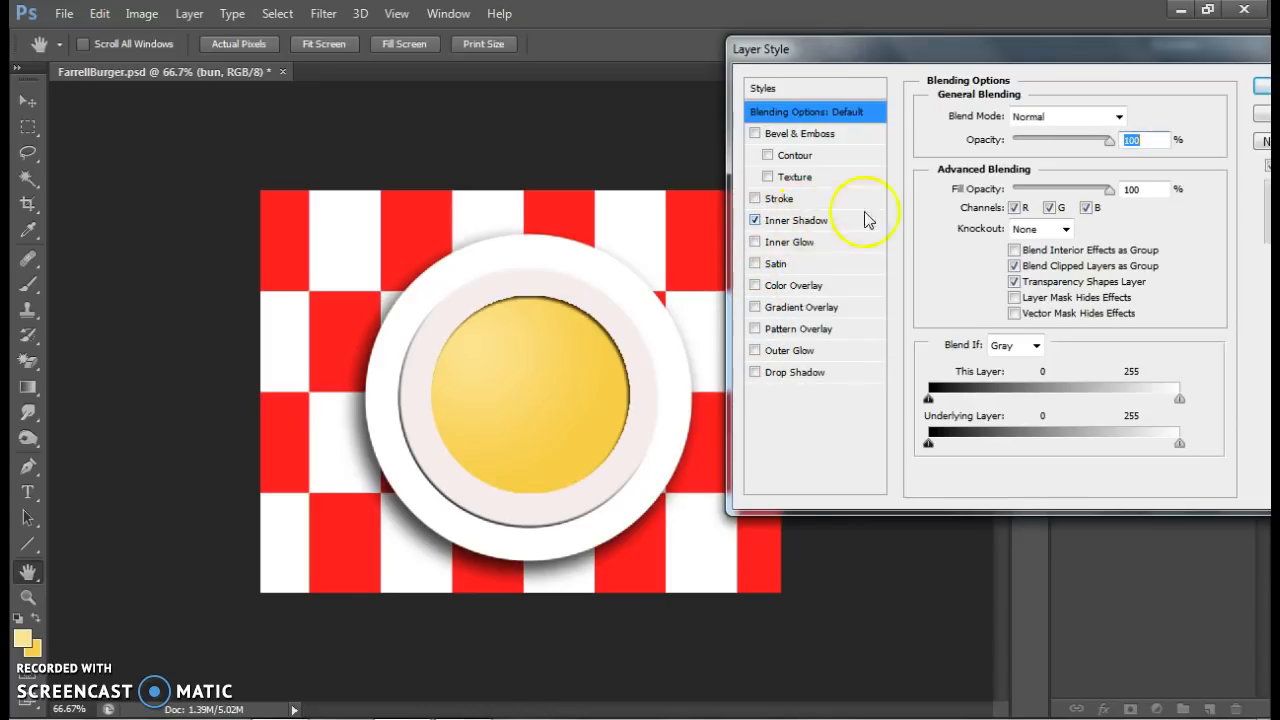
pyautogui.click(824, 221)
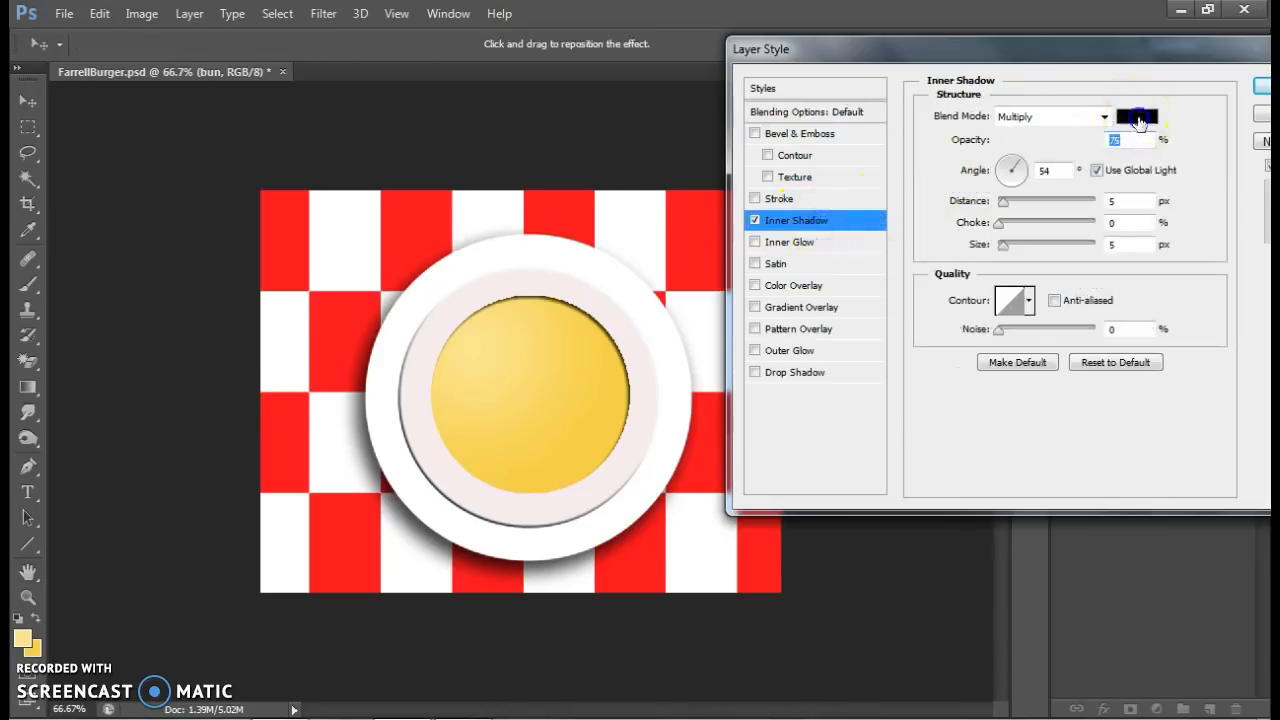
# Step: Set the bun's inner shadow colour to a golden yellow slightly darker than the bun and apply the layer style
pyautogui.click(1137, 116)
pyautogui.moveTo(540, 130); pyautogui.dragTo(905, 128)
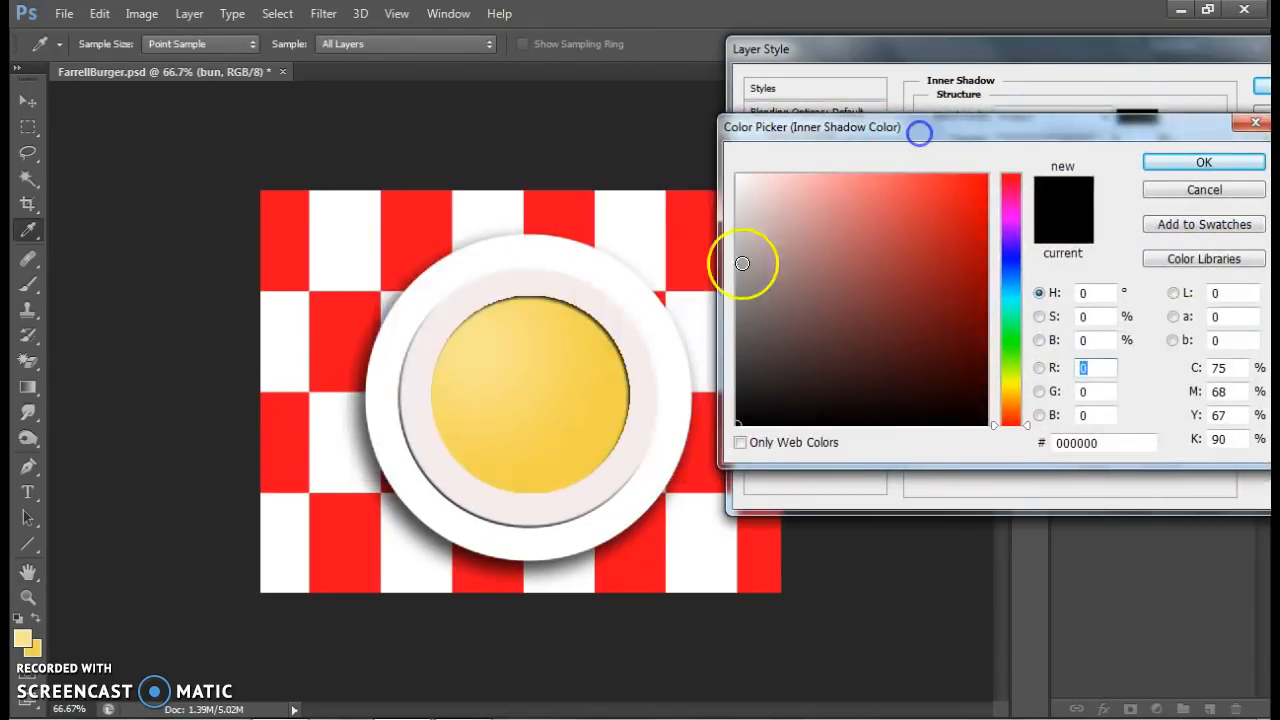
pyautogui.click(605, 346)
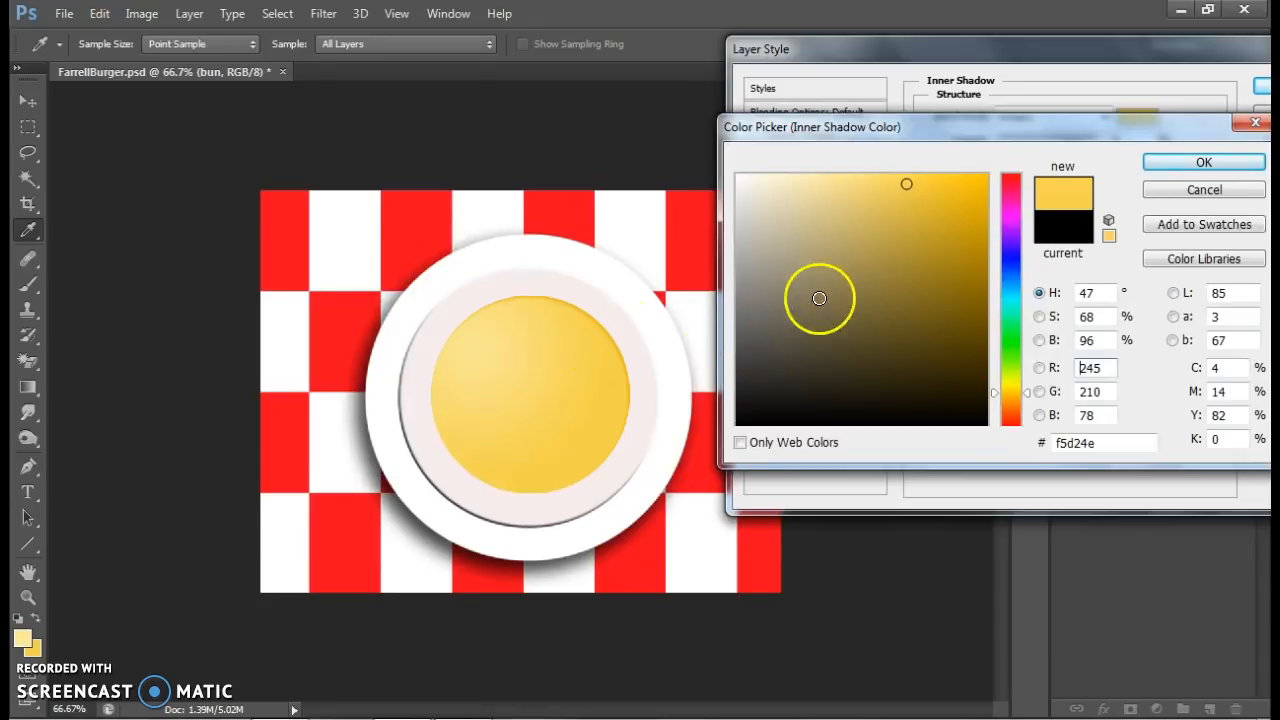
pyautogui.click(930, 180)
pyautogui.moveTo(931, 184); pyautogui.dragTo(933, 190)
pyautogui.click(1201, 163)
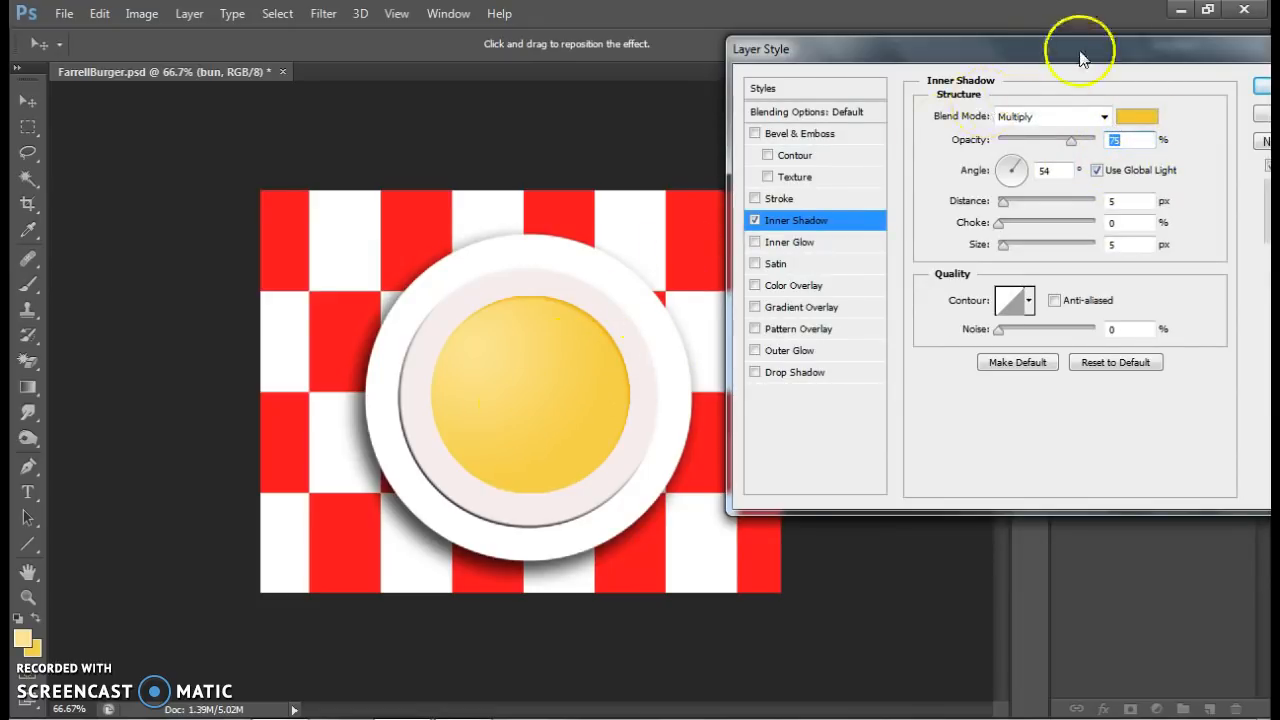
pyautogui.moveTo(1088, 60); pyautogui.dragTo(891, 94)
pyautogui.click(1063, 117)
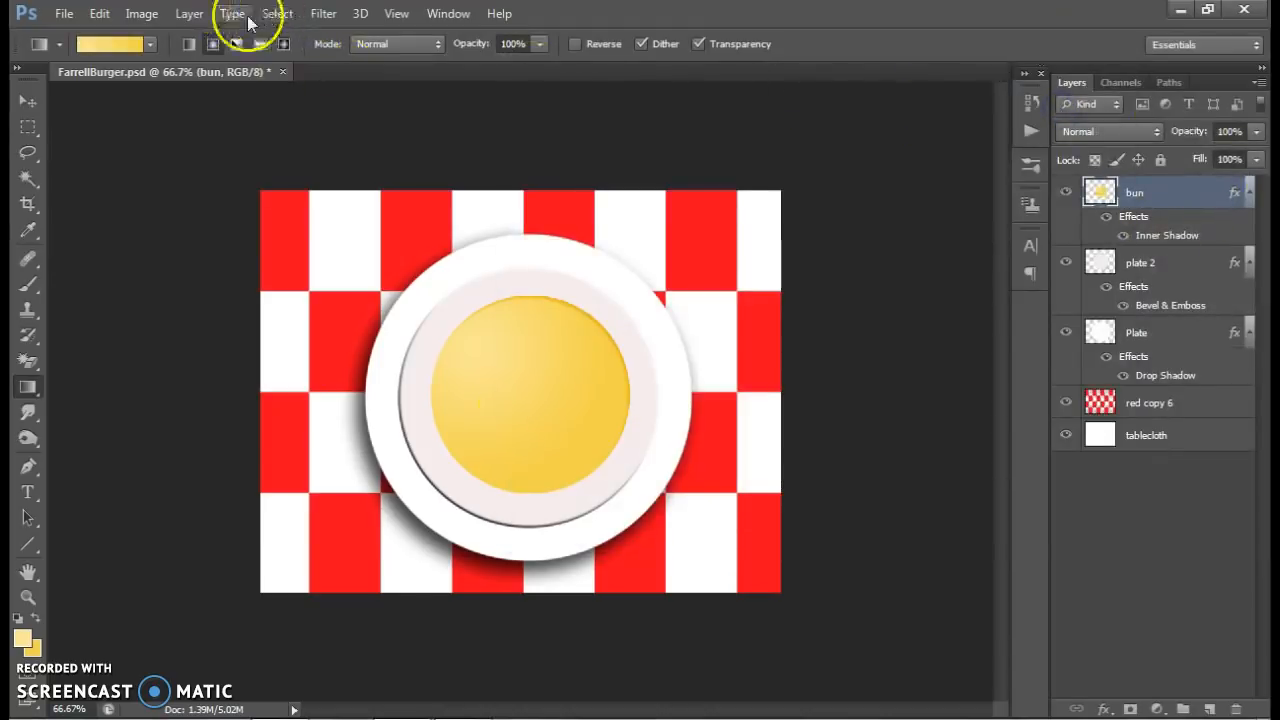
# Step: Create a new layer named patty above the bun layer
pyautogui.click(189, 13)
pyautogui.moveTo(200, 34)
pyautogui.click(447, 33)
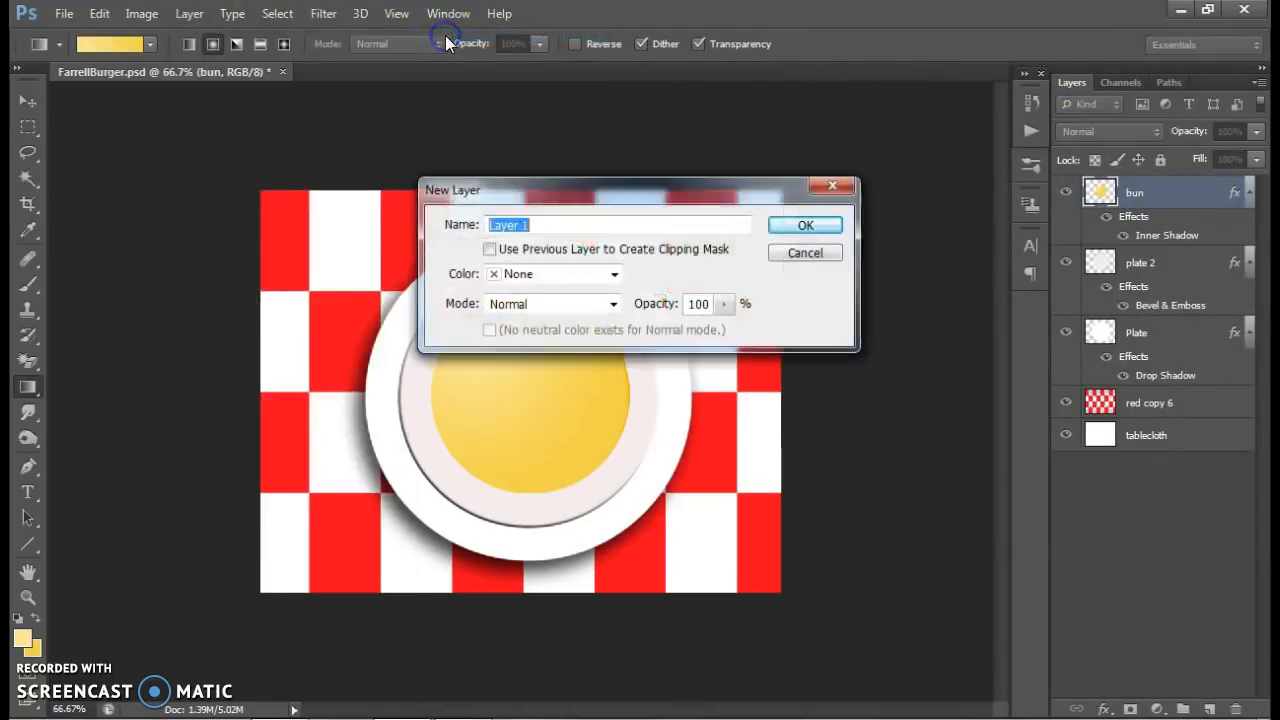
pyautogui.write('patty')
pyautogui.press('Return')
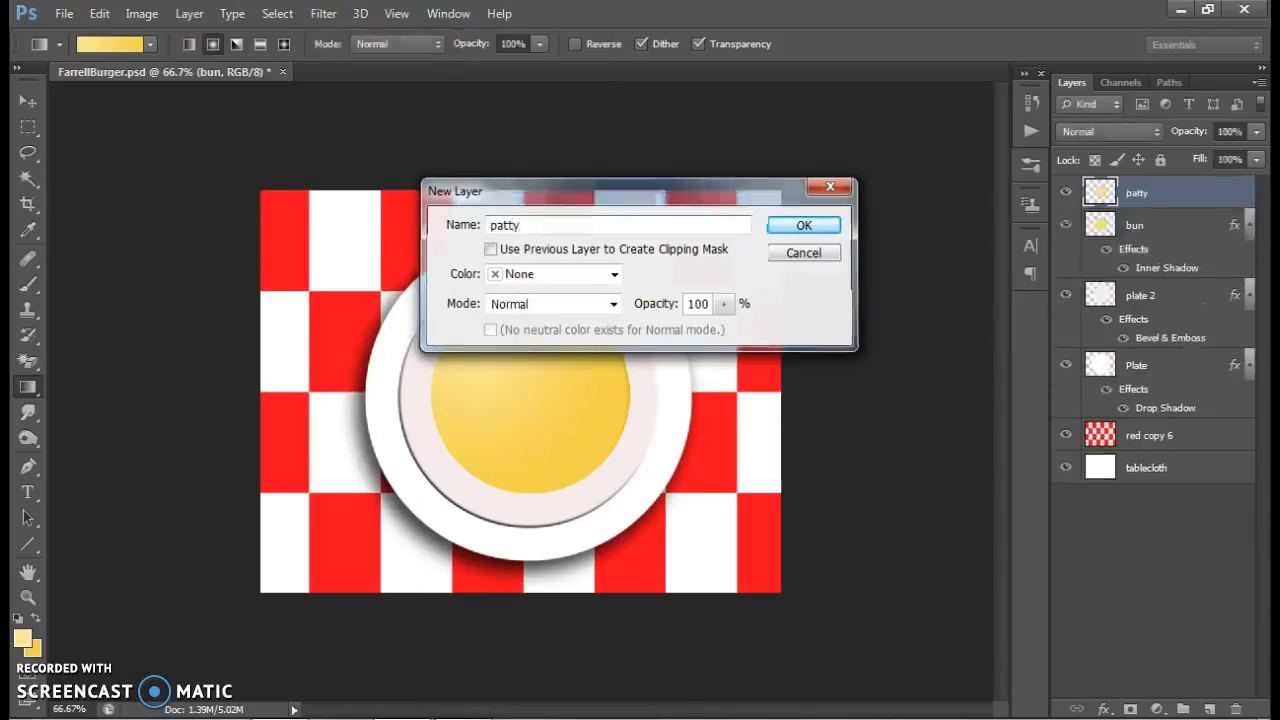
# Step: Set the foreground colour to brown (#7c5e16)
pyautogui.click(22, 637)
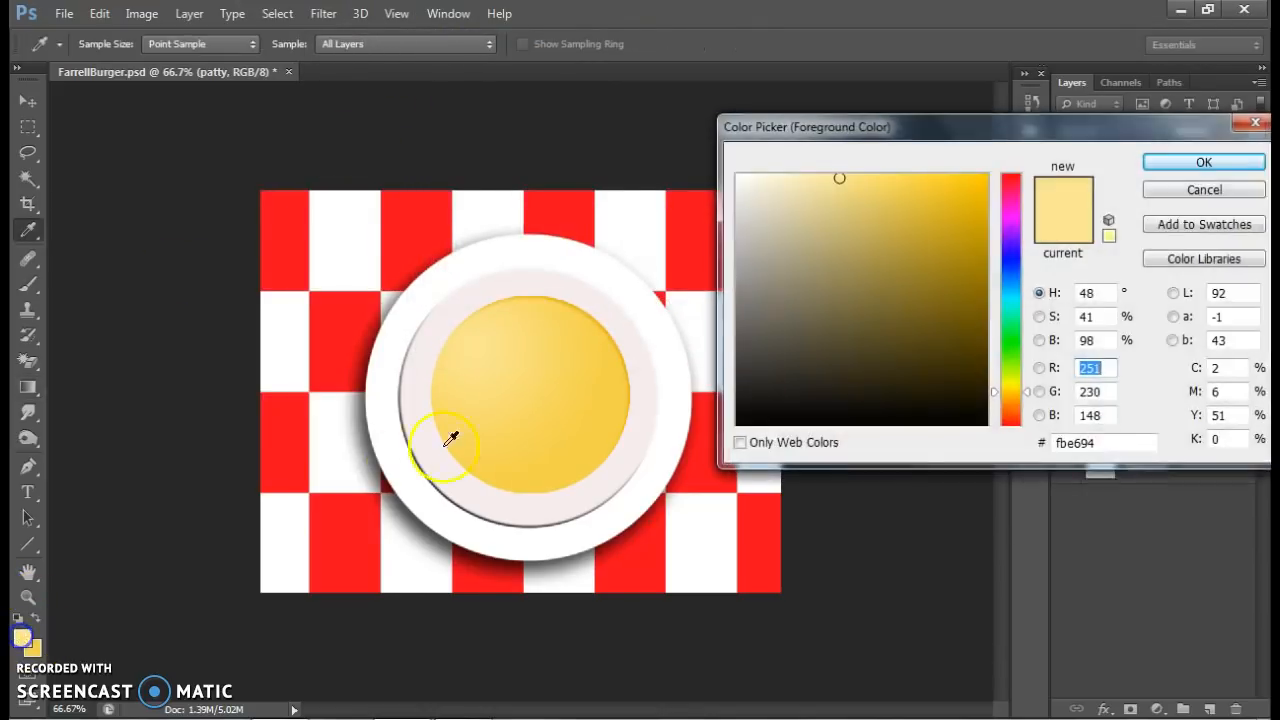
pyautogui.click(993, 399)
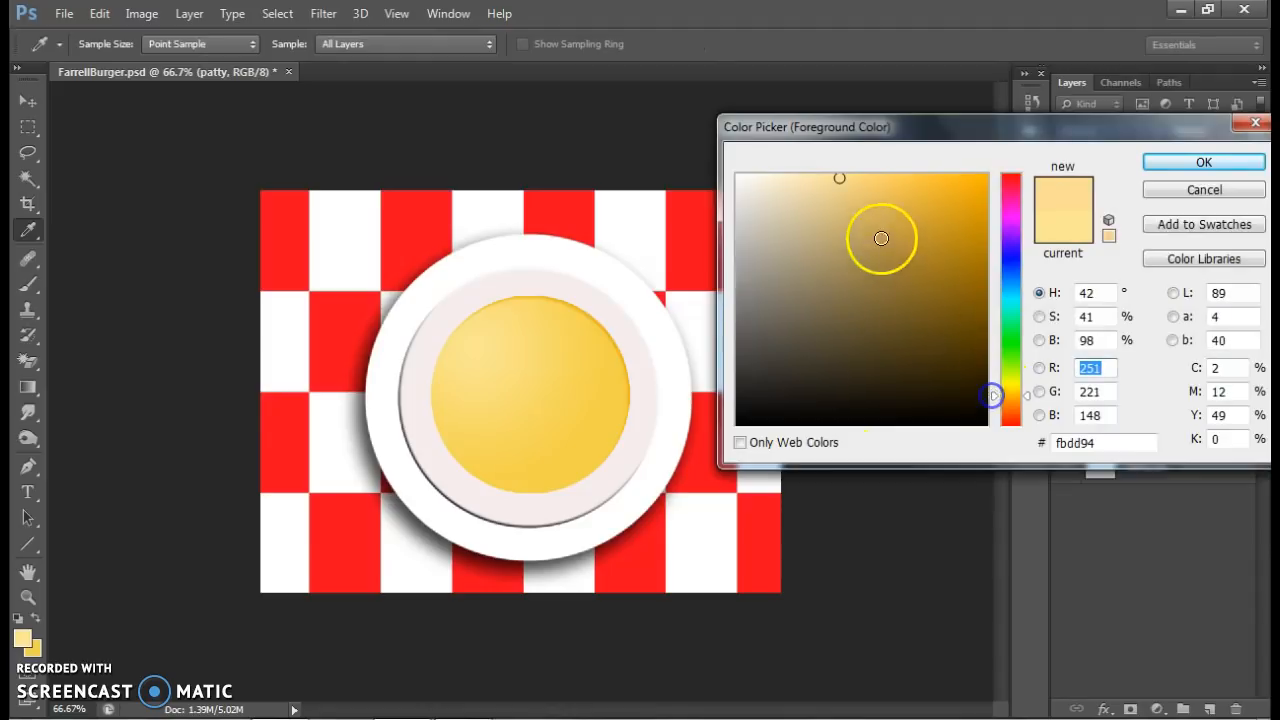
pyautogui.moveTo(960, 262)
pyautogui.mouseDown()
pyautogui.moveTo(960, 294)
pyautogui.moveTo(943, 300)
pyautogui.mouseUp()
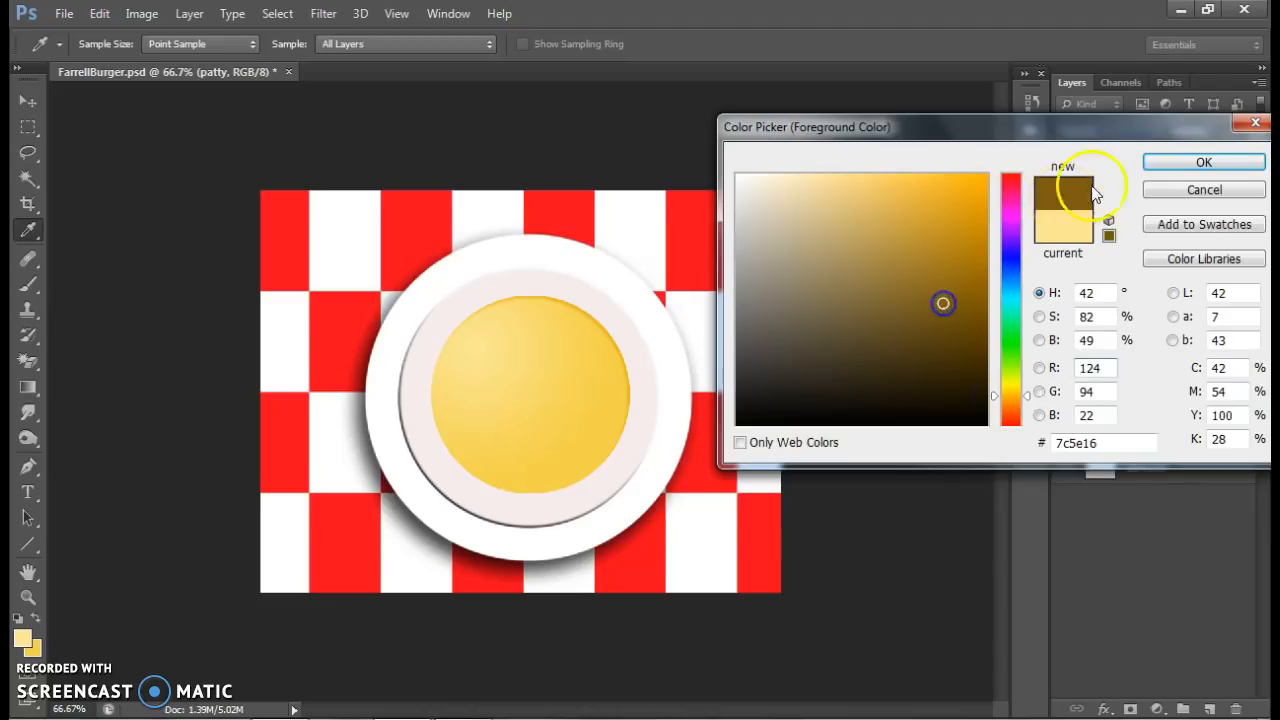
pyautogui.click(1157, 163)
# Step: Paint a brown patty circle at the bun's centre with one dab of a 250 px brush on the patty layer
pyautogui.press('g')
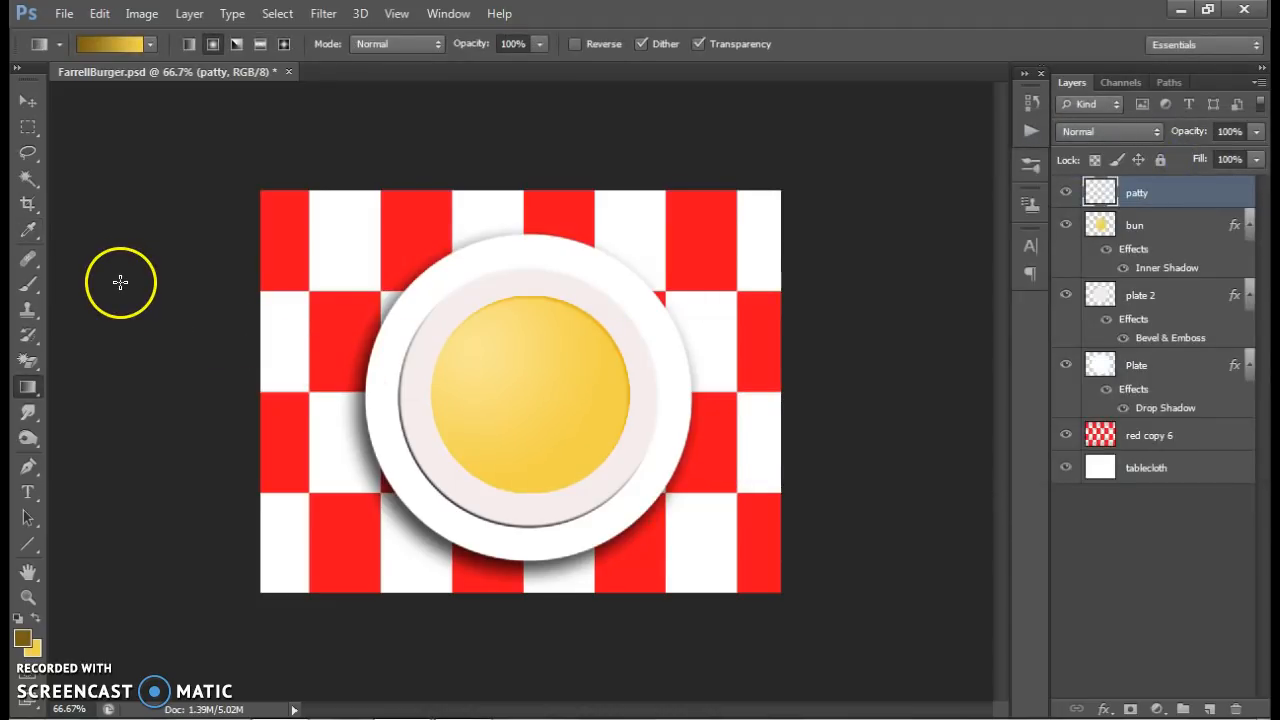
pyautogui.press('b')
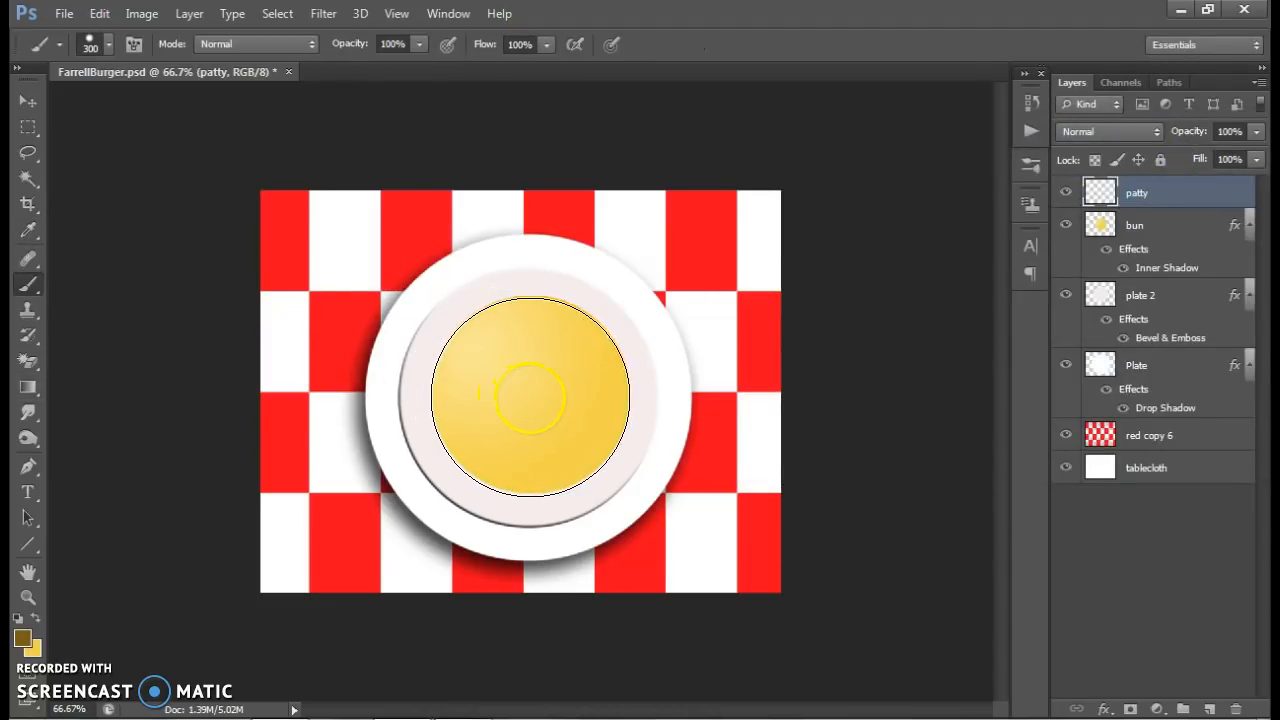
pyautogui.press('[')
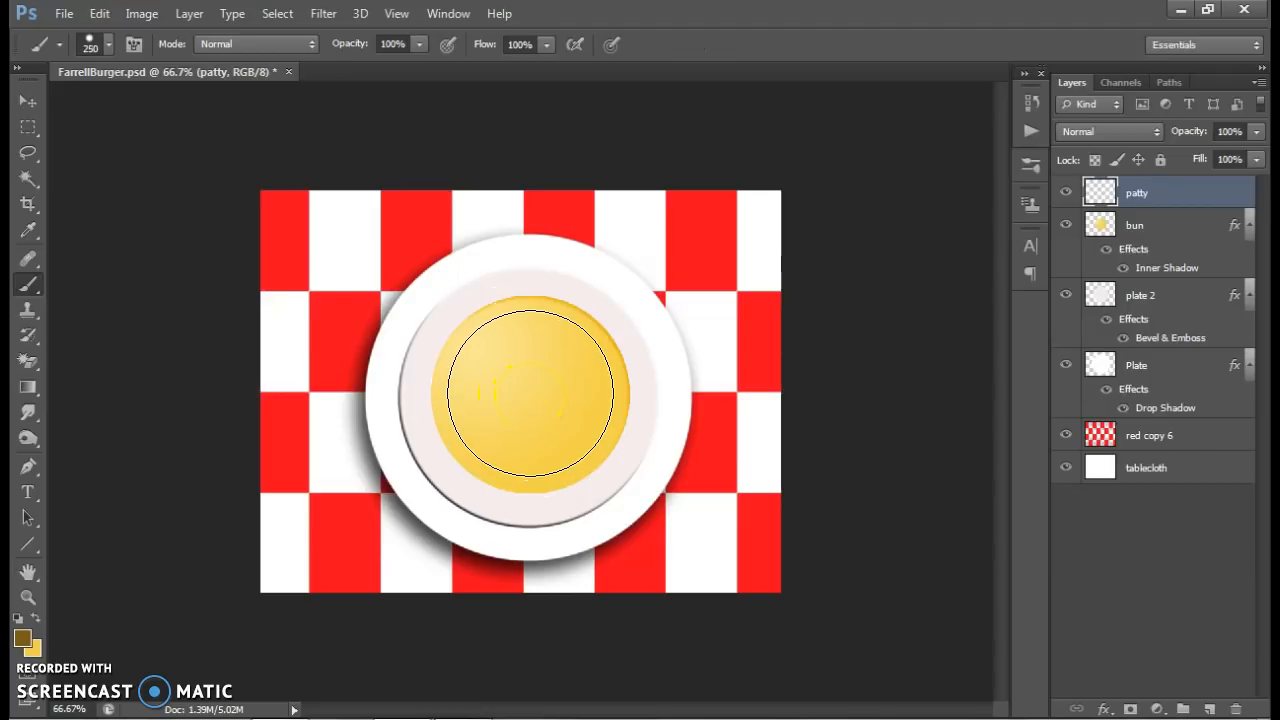
pyautogui.click(530, 393)
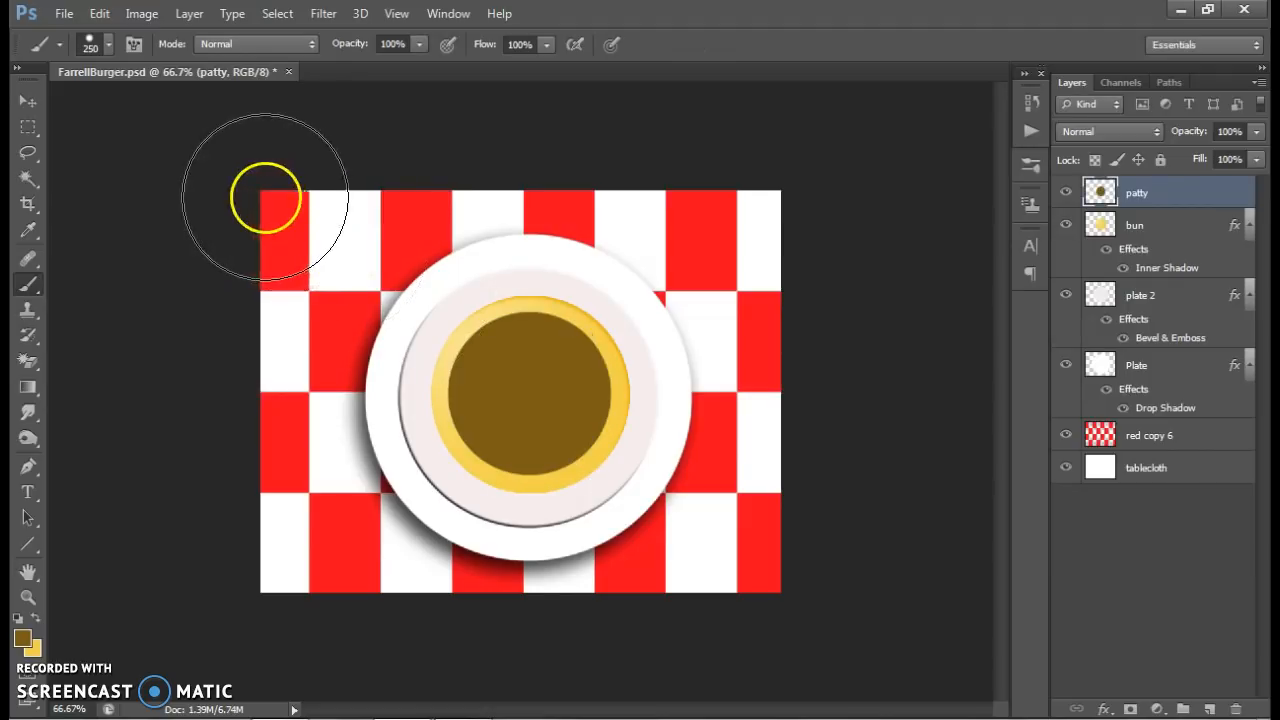
# Step: Set the foreground colour to a darker brown than the patty for painting with the Brush
pyautogui.hotkey('ctrl', '+')
pyautogui.hotkey('ctrl', '+')
pyautogui.hotkey('ctrl', '+')
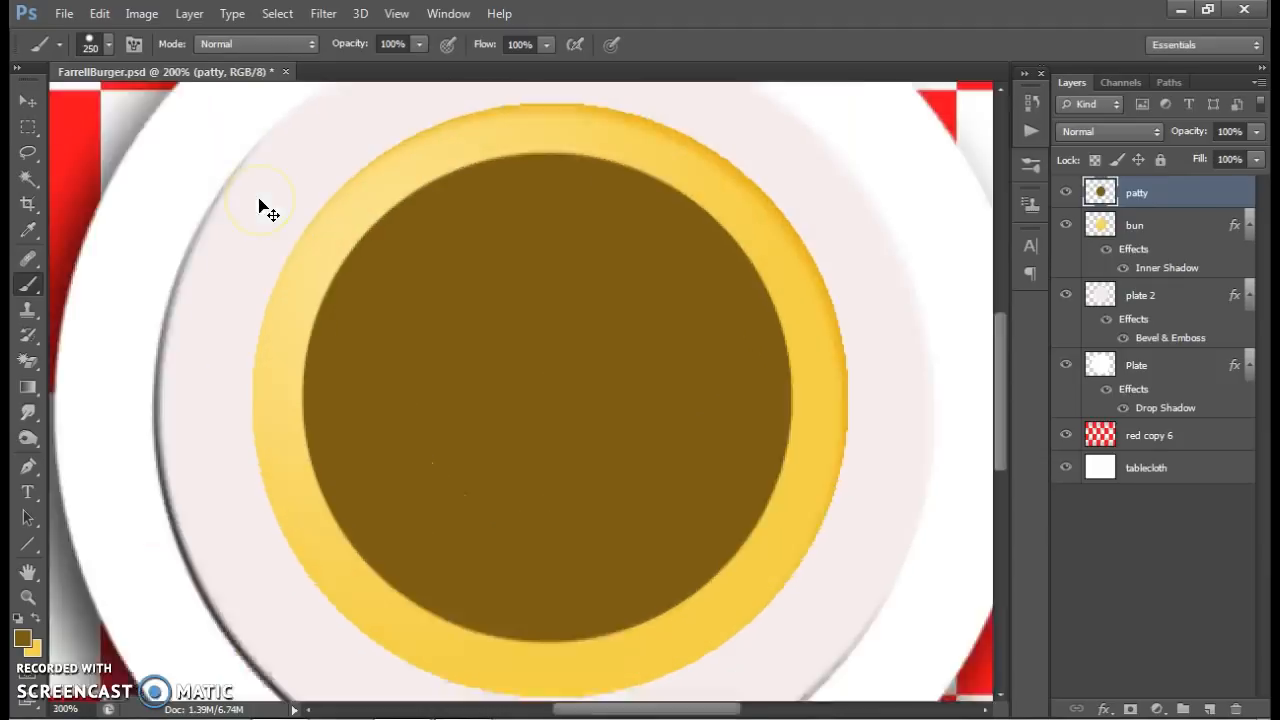
pyautogui.hotkey('ctrl', '-')
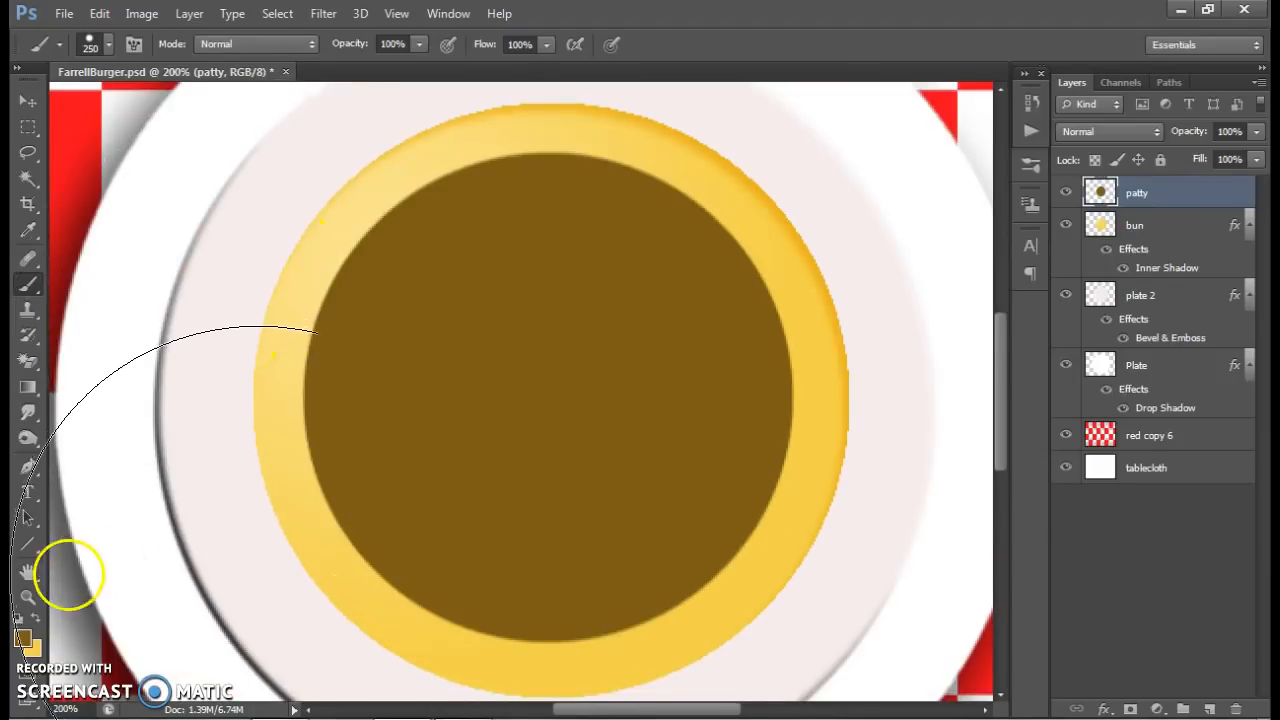
pyautogui.click(24, 636)
pyautogui.moveTo(941, 373); pyautogui.dragTo(957, 343)
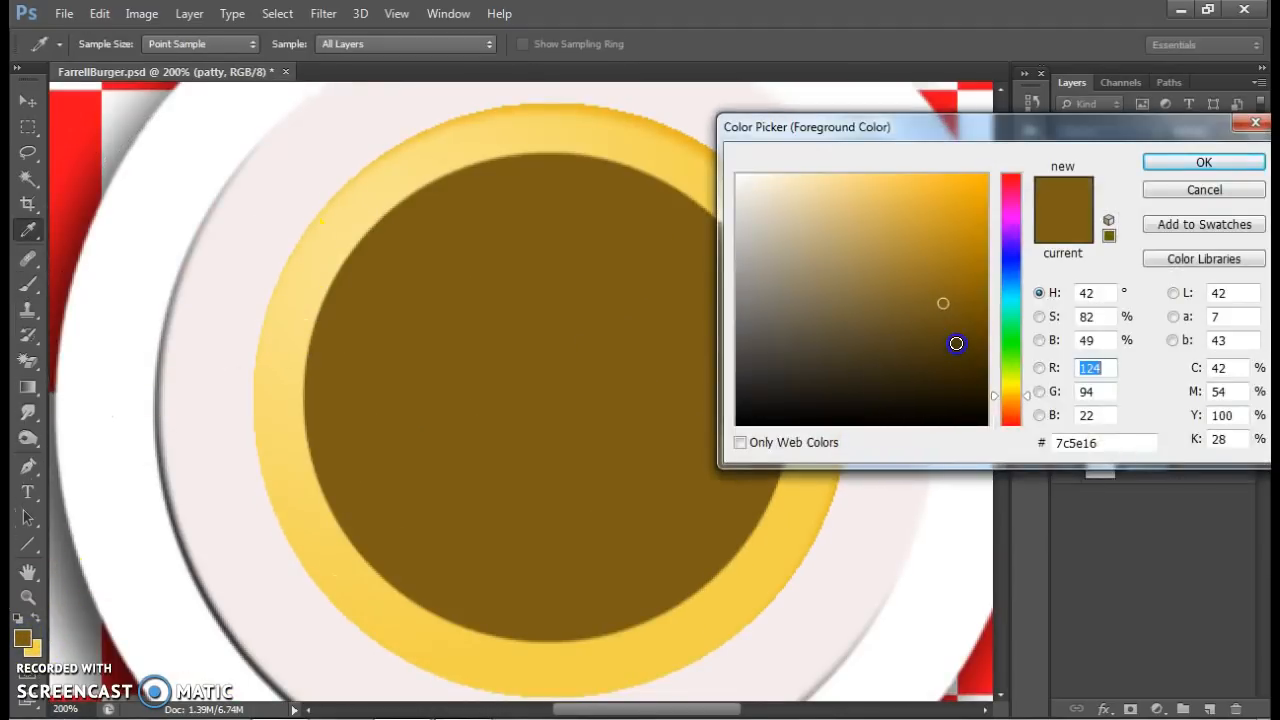
pyautogui.click(1164, 166)
pyautogui.press('b')
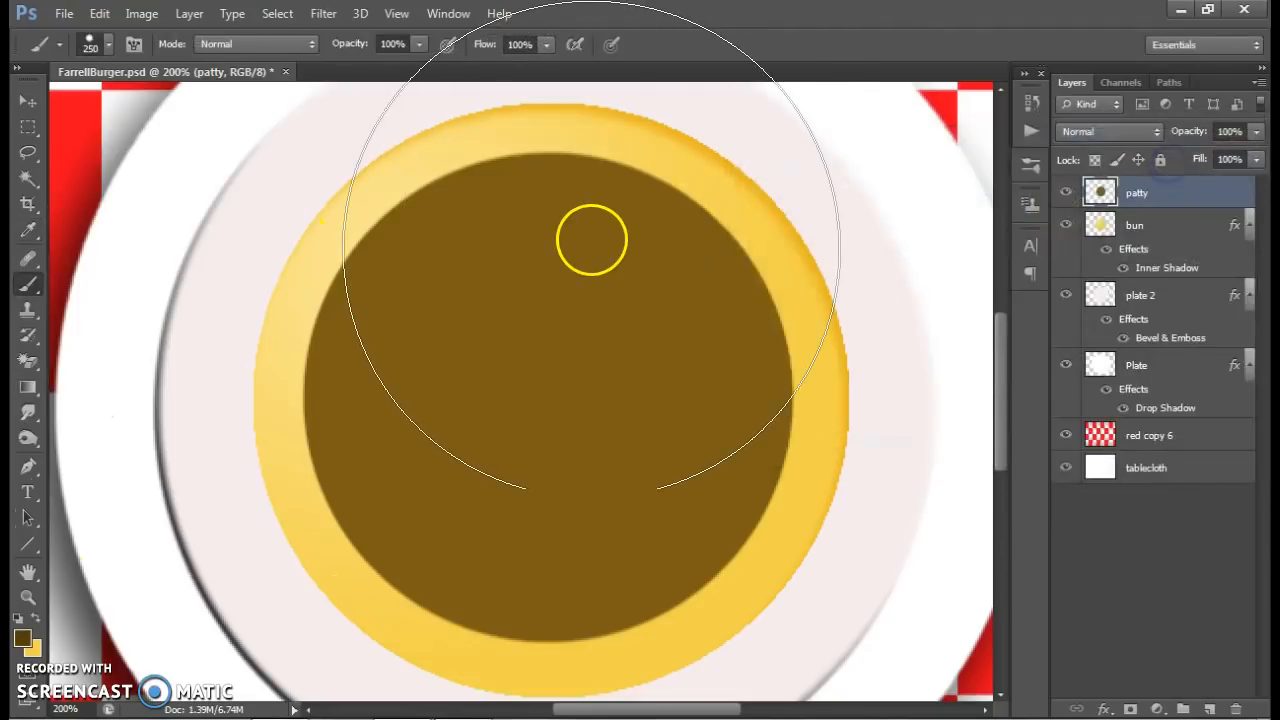
# Step: Reduce the brush size to 15 px for detail painting on the patty
pyautogui.press('[')
pyautogui.press('[')
pyautogui.press('[')
pyautogui.press('[')
pyautogui.press('[')
pyautogui.press('[')
pyautogui.press('[')
pyautogui.press('[')
pyautogui.press('[')
pyautogui.press('[')
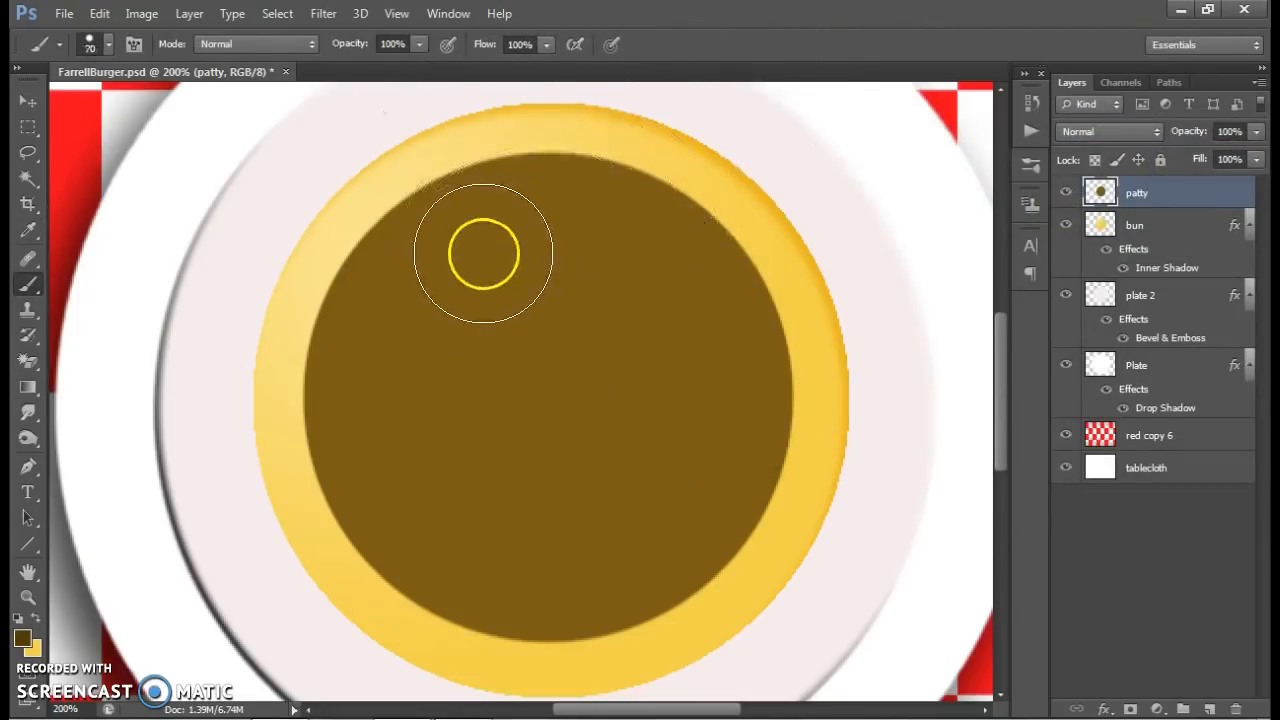
pyautogui.press('[')
pyautogui.press('[')
pyautogui.press('[')
pyautogui.press('[')
pyautogui.press('[')
pyautogui.press('[')
pyautogui.press('[')
pyautogui.press('[')
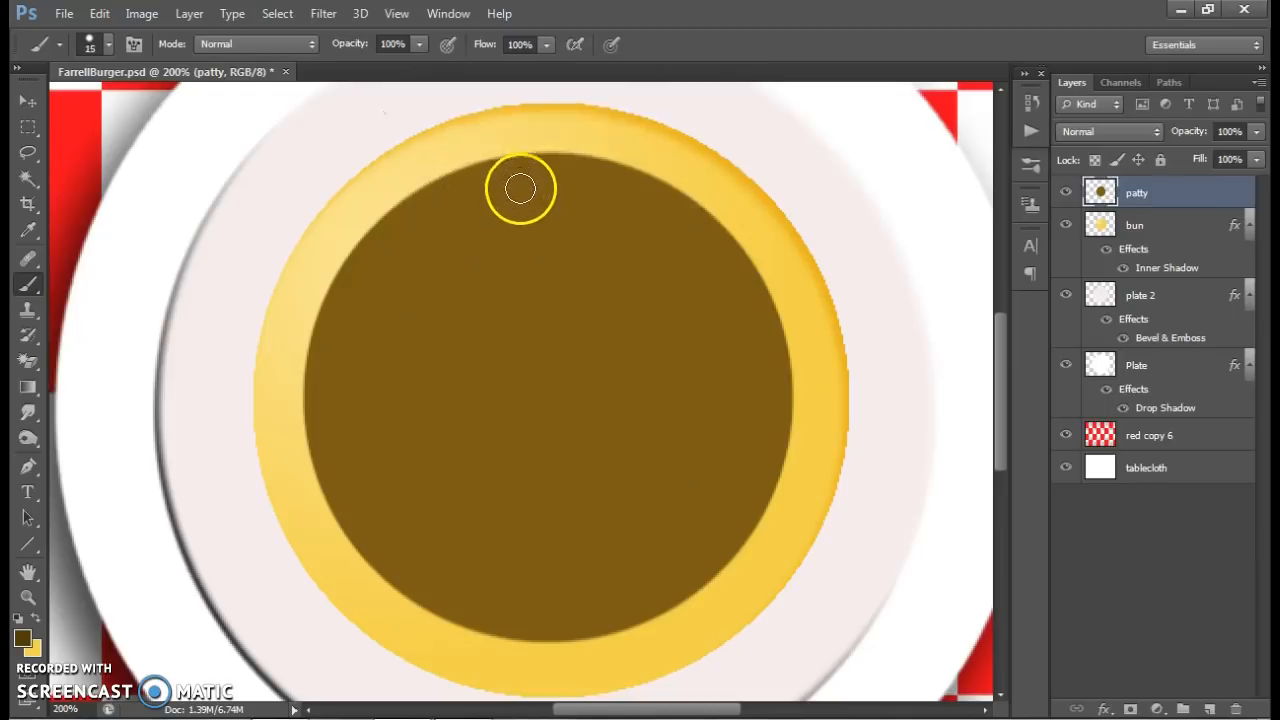
pyautogui.moveTo(464, 201)
pyautogui.mouseDown()
pyautogui.moveTo(488, 238)
pyautogui.moveTo(428, 318)
pyautogui.moveTo(438, 393)
pyautogui.moveTo(393, 411)
pyautogui.moveTo(405, 477)
pyautogui.mouseUp()
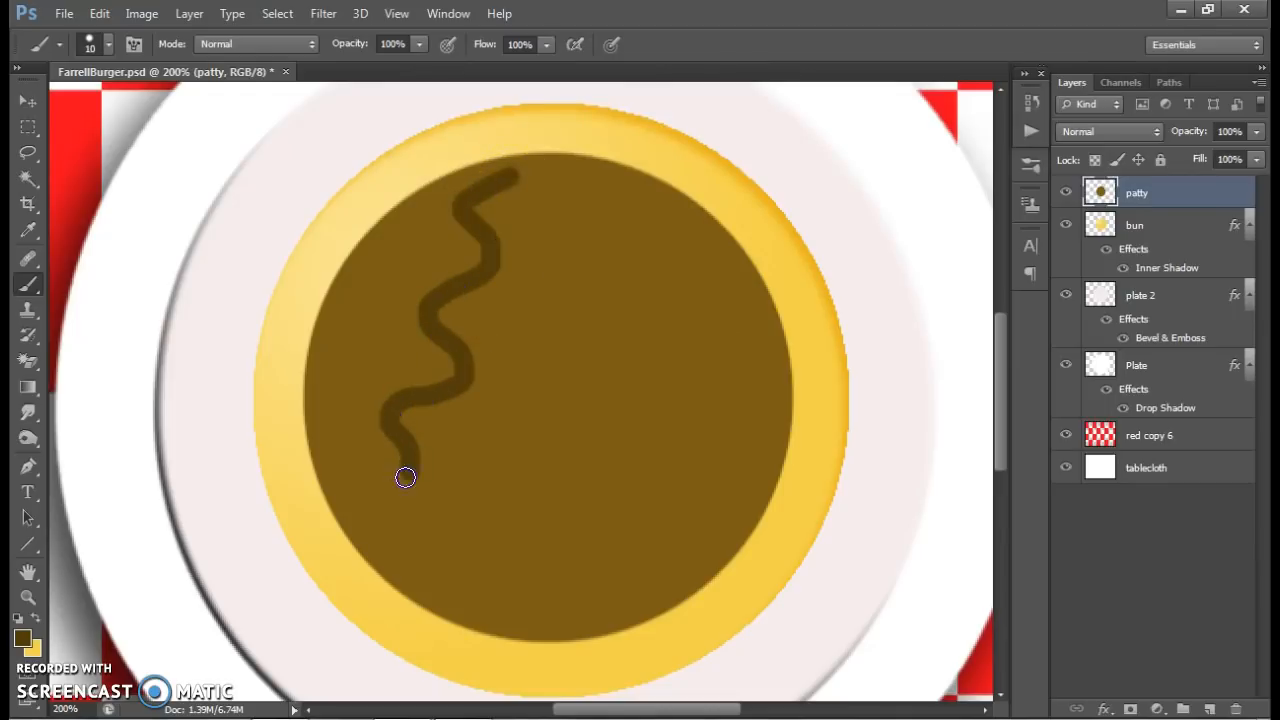
pyautogui.click(1030, 105)
pyautogui.click(889, 516)
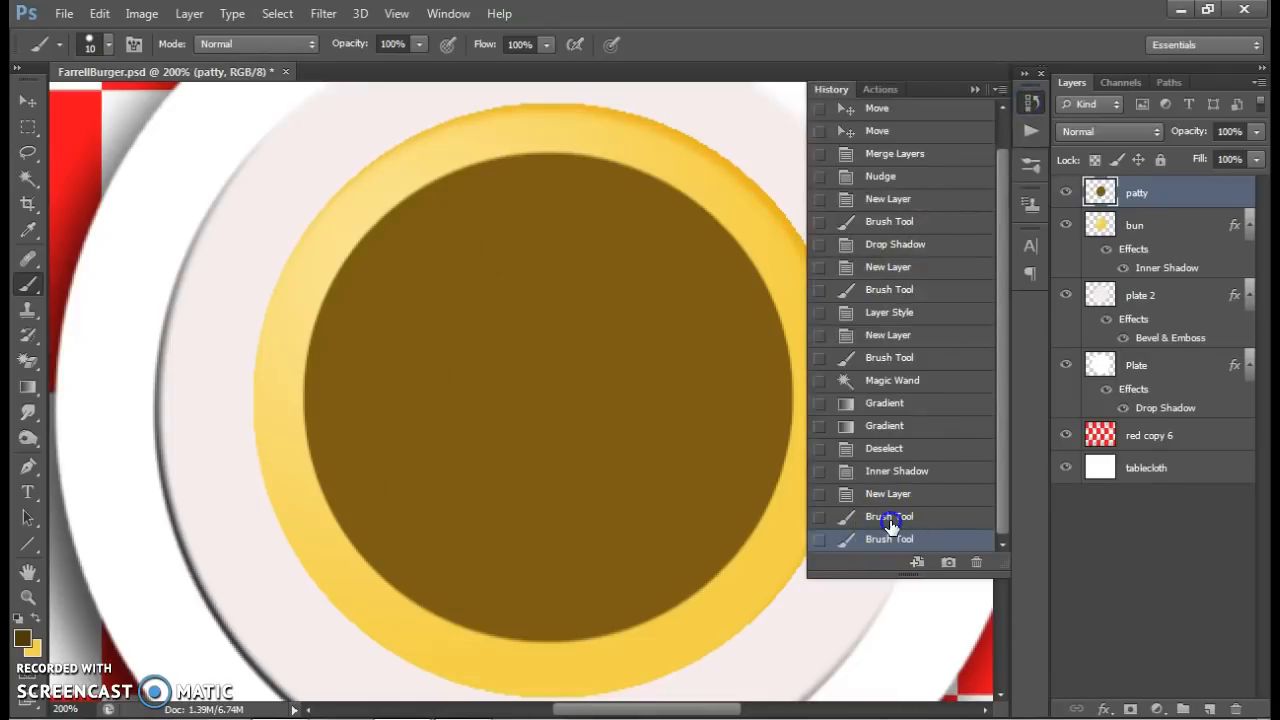
# Step: Paint three dark brown wavy grill marks down the patty with a 20 px brush
pyautogui.press(']')
pyautogui.moveTo(540, 186)
pyautogui.mouseDown()
pyautogui.moveTo(480, 200)
pyautogui.moveTo(495, 262)
pyautogui.moveTo(455, 306)
pyautogui.moveTo(457, 347)
pyautogui.moveTo(413, 396)
pyautogui.moveTo(419, 461)
pyautogui.moveTo(390, 537)
pyautogui.mouseUp()
pyautogui.moveTo(603, 198)
pyautogui.mouseDown()
pyautogui.moveTo(550, 328)
pyautogui.moveTo(545, 504)
pyautogui.moveTo(487, 601)
pyautogui.mouseUp()
pyautogui.moveTo(598, 615)
pyautogui.mouseDown()
pyautogui.moveTo(614, 548)
pyautogui.moveTo(662, 492)
pyautogui.moveTo(695, 330)
pyautogui.moveTo(722, 258)
pyautogui.mouseUp()
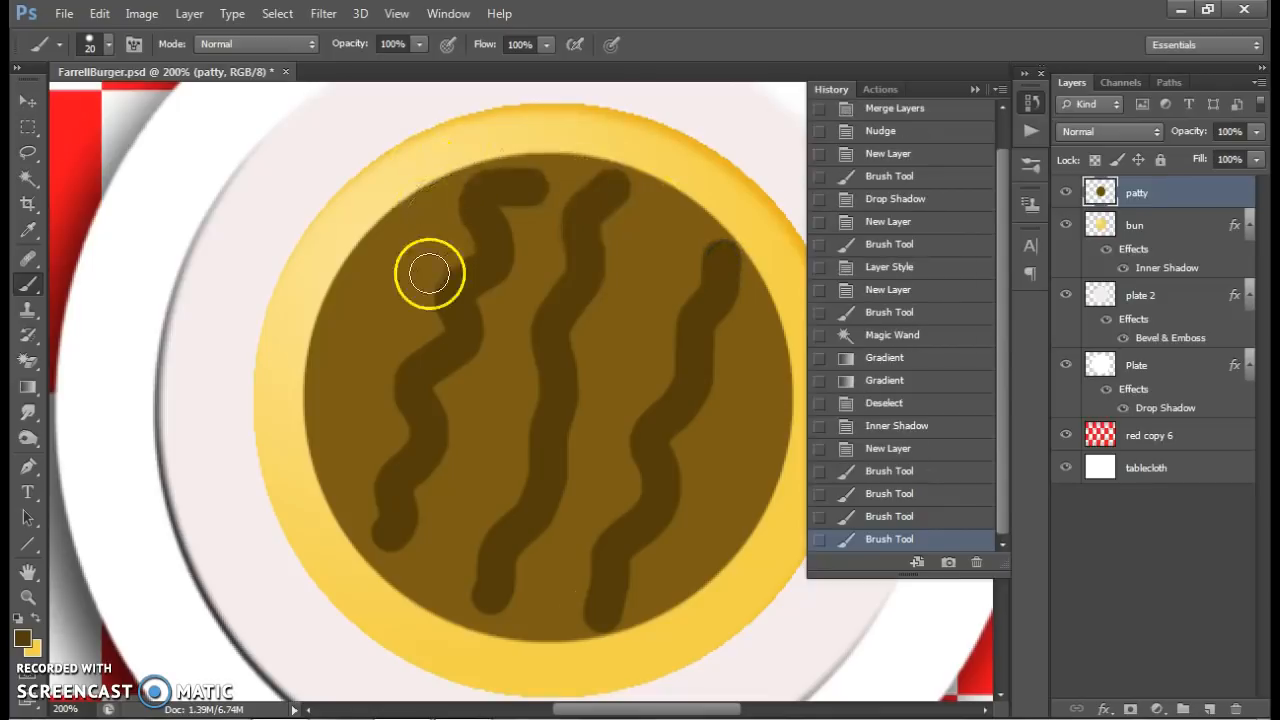
pyautogui.click(974, 90)
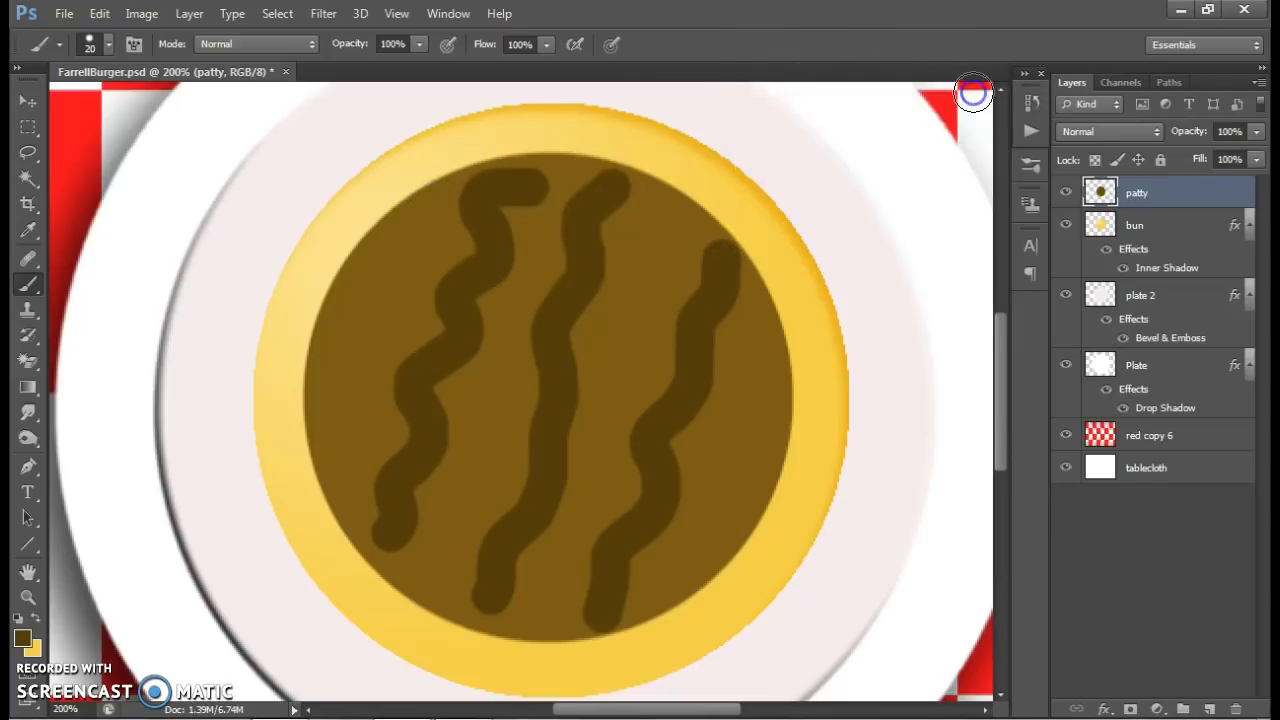
# Step: Add a Bevel & Emboss effect with Texture turned on to the patty layer
pyautogui.doubleClick(1215, 200)
pyautogui.click(533, 159)
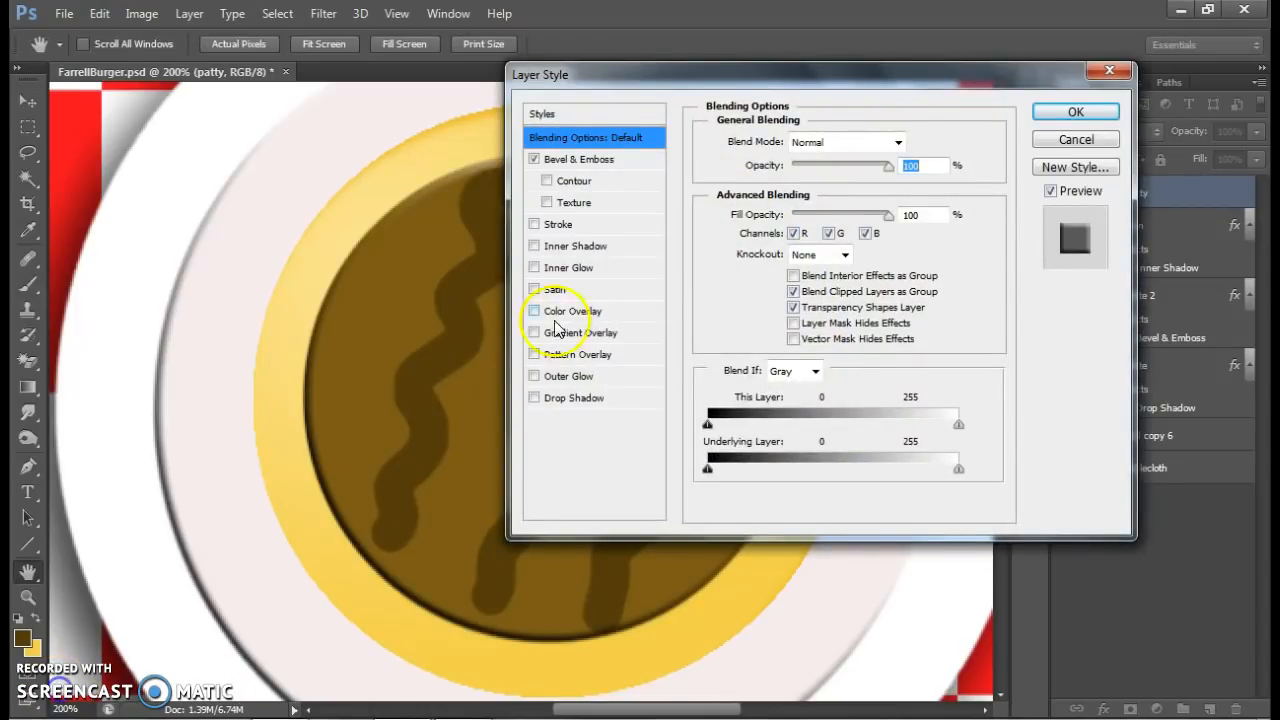
pyautogui.moveTo(628, 75); pyautogui.dragTo(749, 78)
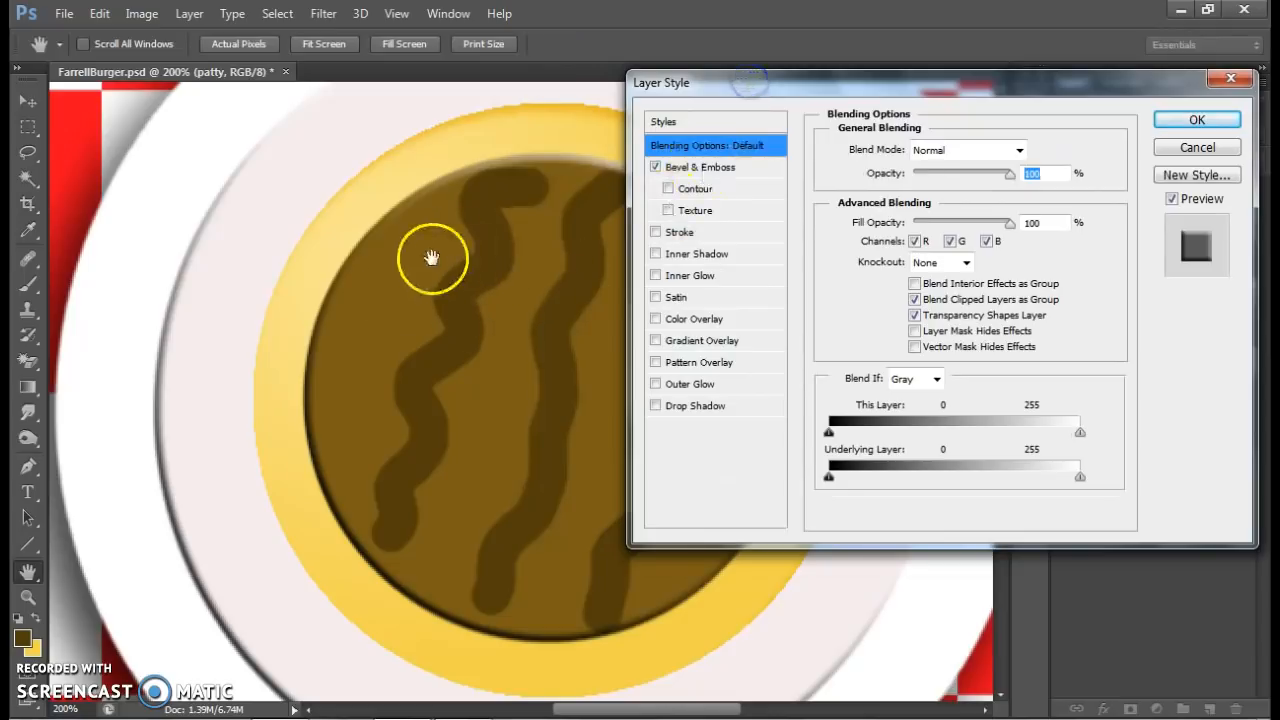
pyautogui.click(668, 212)
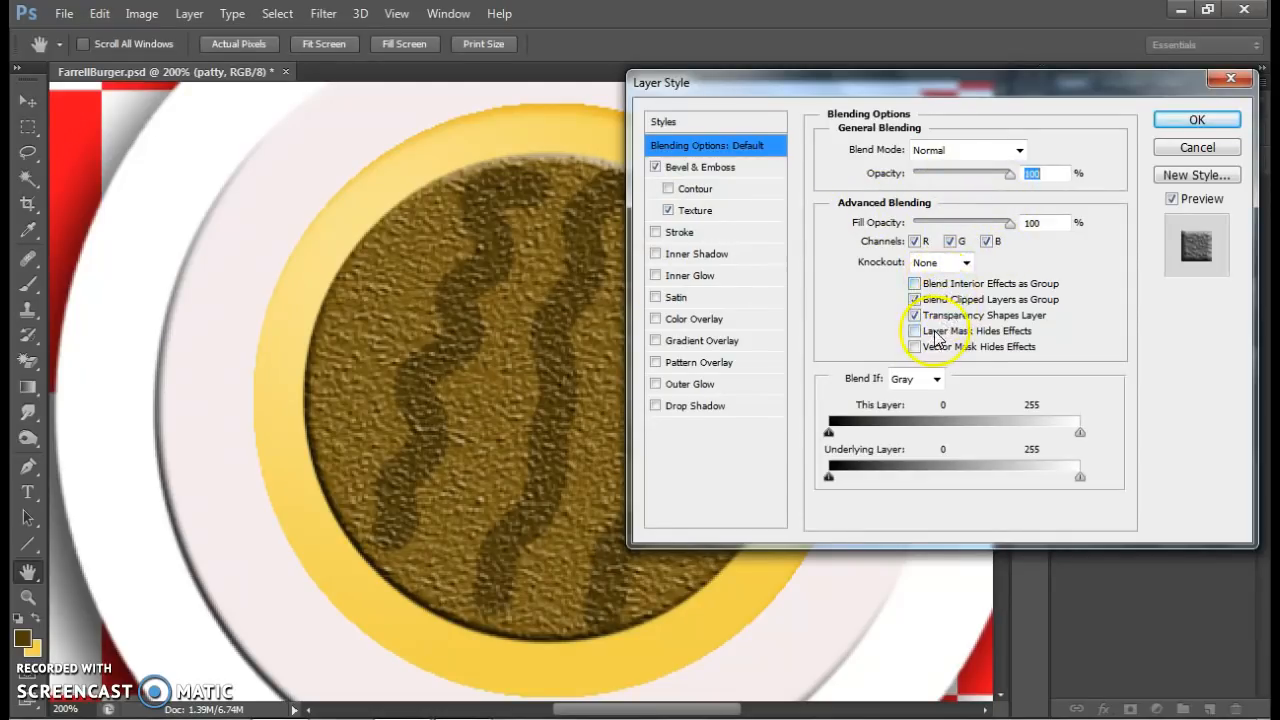
# Step: Try out the Gray Blend If sliders for the patty layer and the underlying layer
pyautogui.click(936, 379)
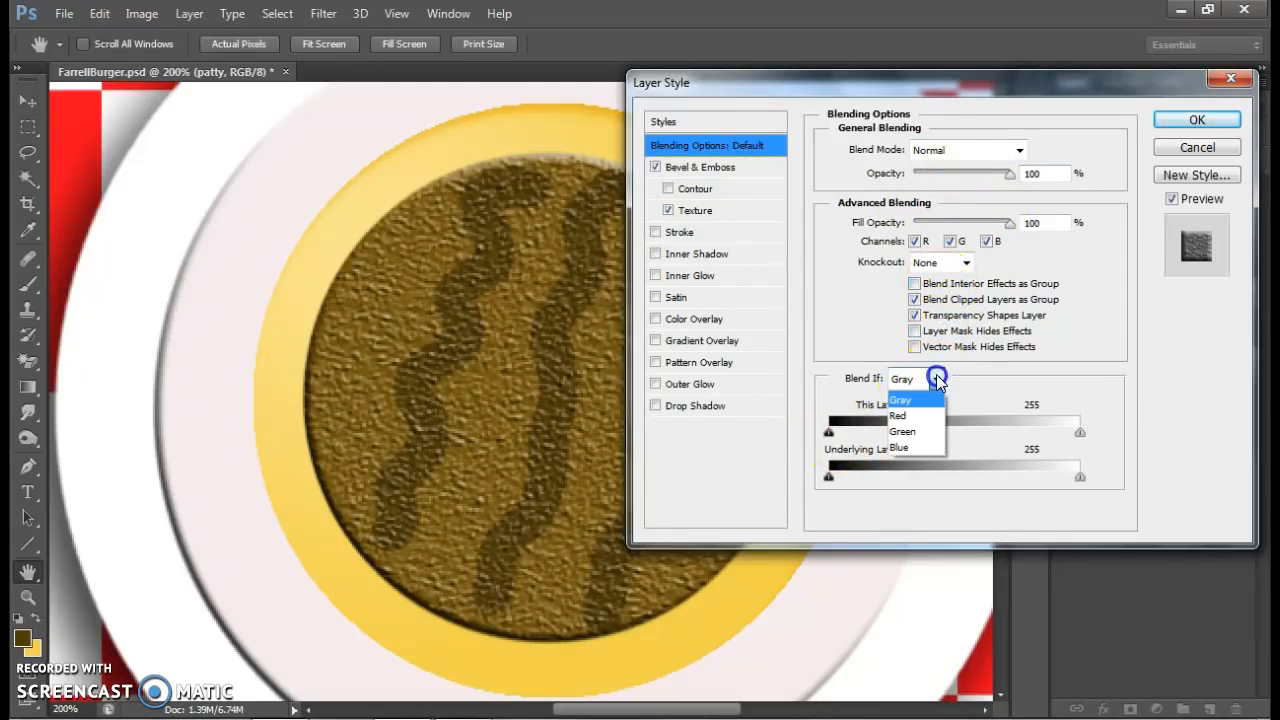
pyautogui.click(902, 400)
pyautogui.moveTo(829, 432)
pyautogui.mouseDown()
pyautogui.moveTo(892, 433)
pyautogui.moveTo(821, 434)
pyautogui.mouseUp()
pyautogui.moveTo(1080, 433); pyautogui.dragTo(996, 436)
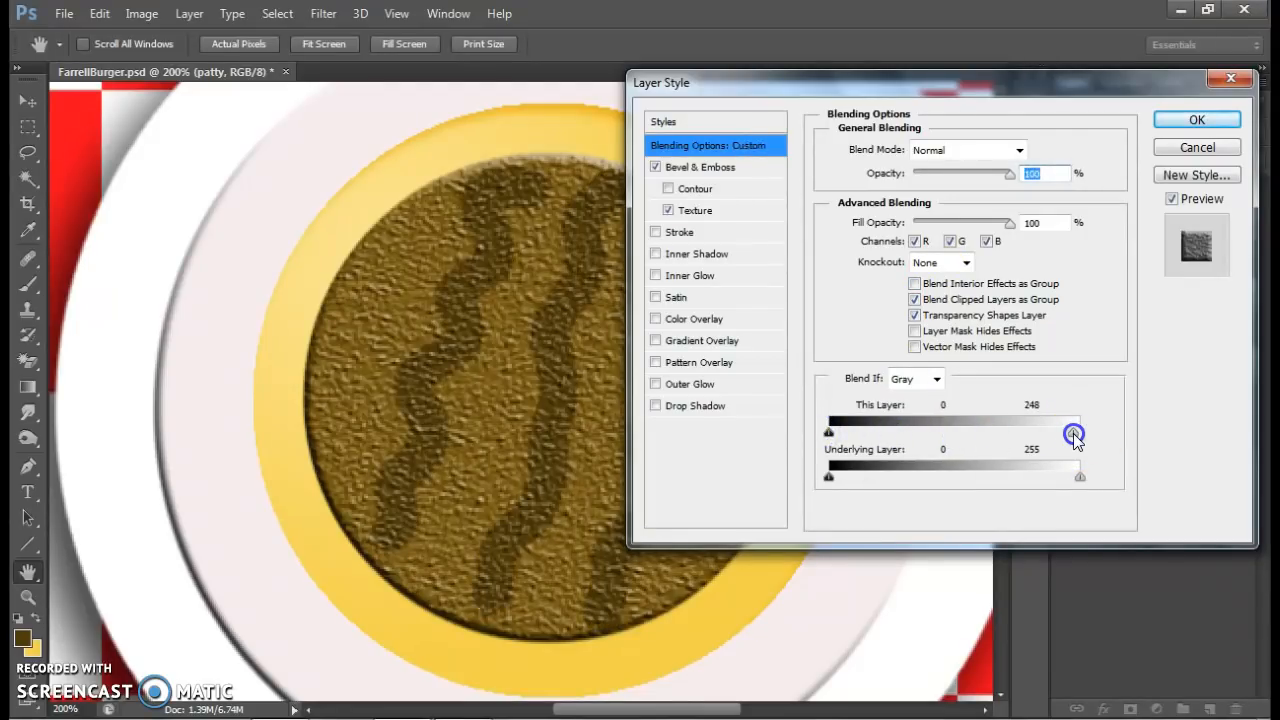
pyautogui.moveTo(1078, 478)
pyautogui.mouseDown()
pyautogui.moveTo(960, 477)
pyautogui.moveTo(1089, 480)
pyautogui.mouseUp()
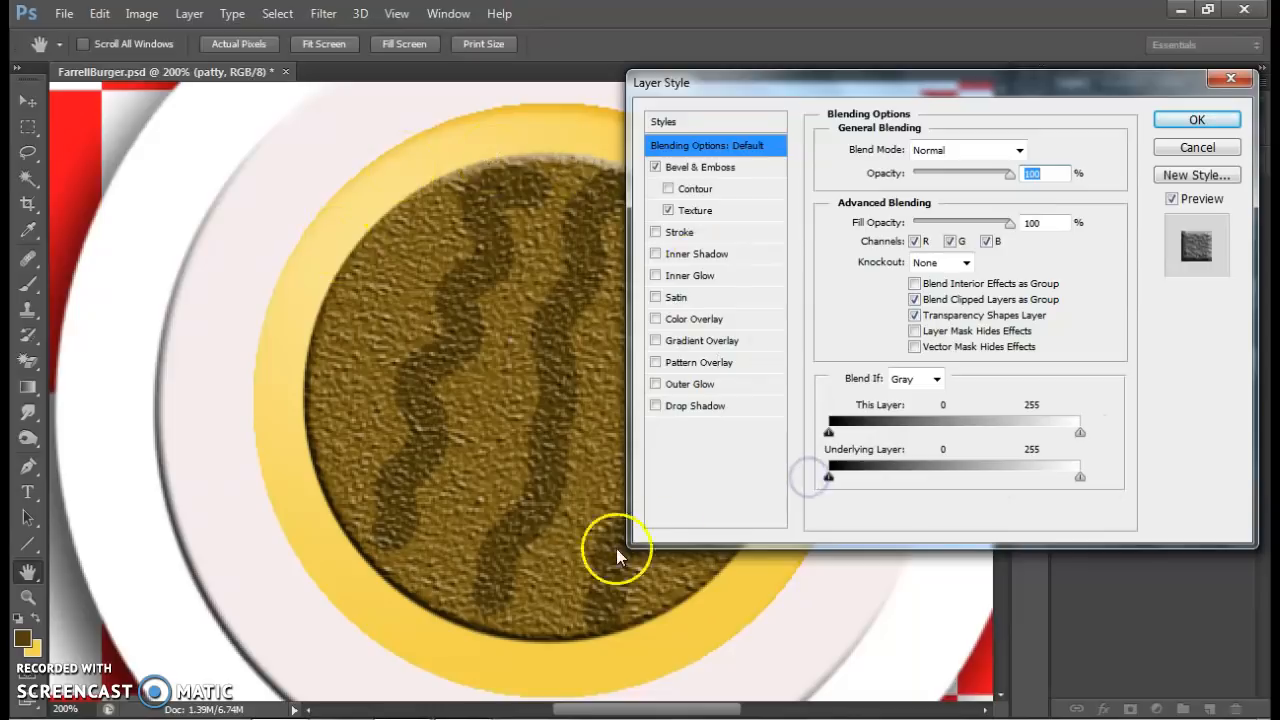
# Step: Accept the patty's layer style and duplicate the patty layer with the effects turned off on the copy
pyautogui.click(1170, 120)
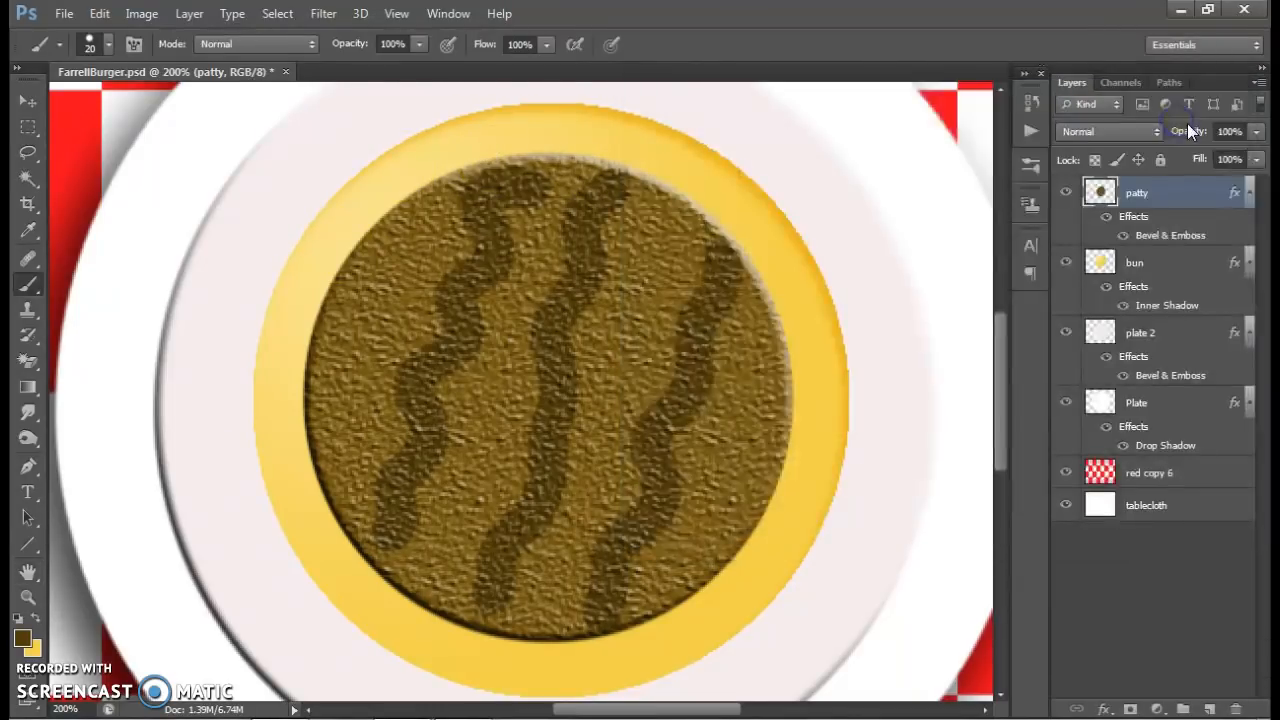
pyautogui.rightClick(1167, 190)
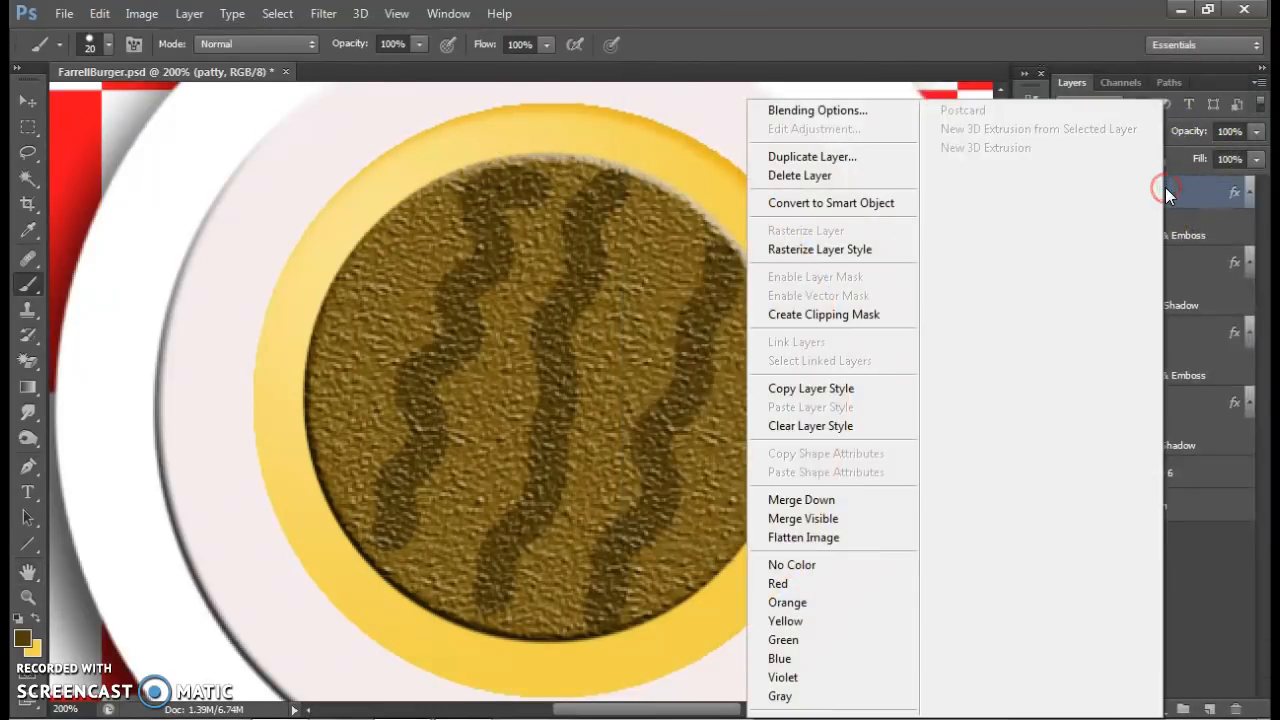
pyautogui.click(840, 157)
pyautogui.click(809, 223)
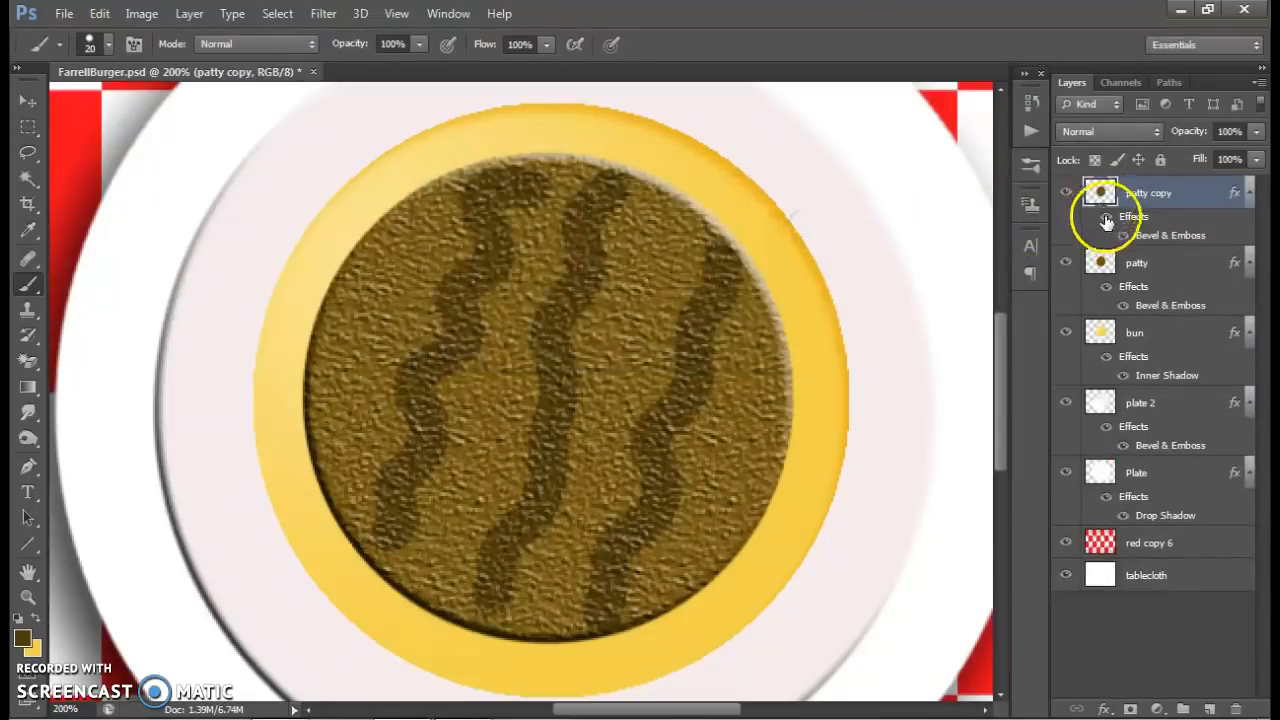
pyautogui.click(1106, 216)
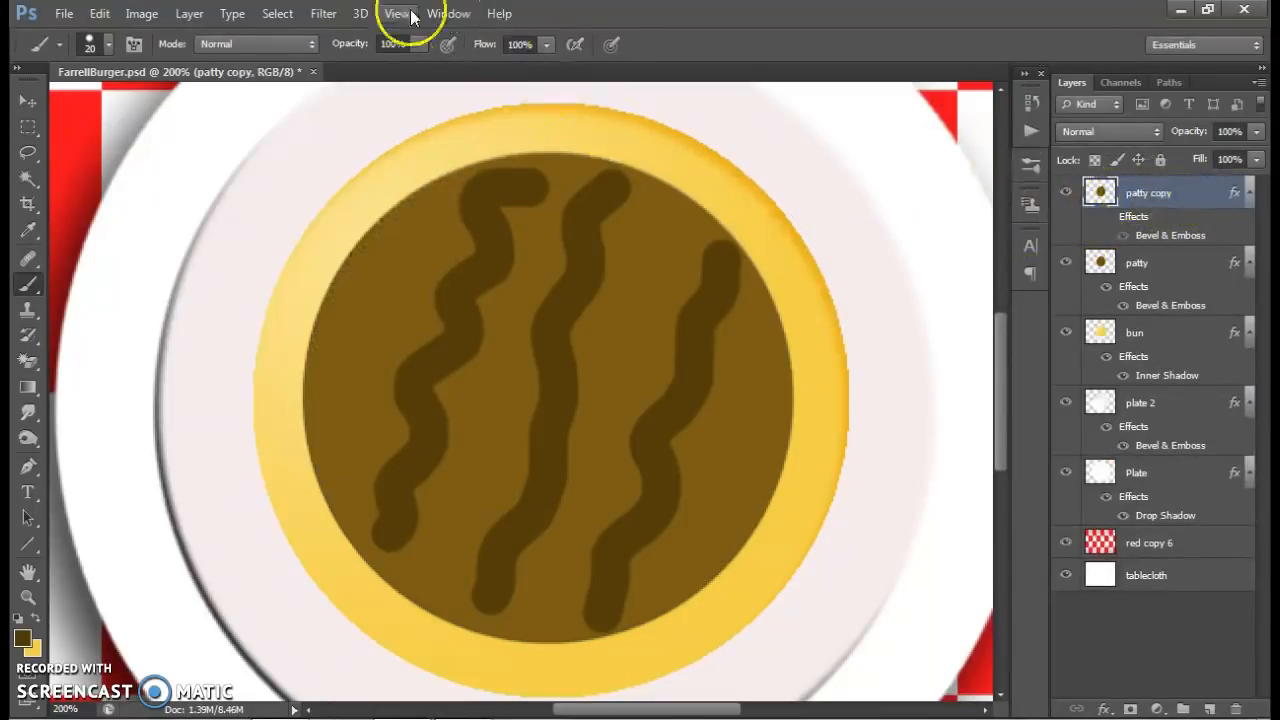
# Step: Apply the Glass filter to the patty copy with distortion 5, smoothness 4, Frosted texture and 100% scaling
pyautogui.click(316, 13)
pyautogui.click(355, 90)
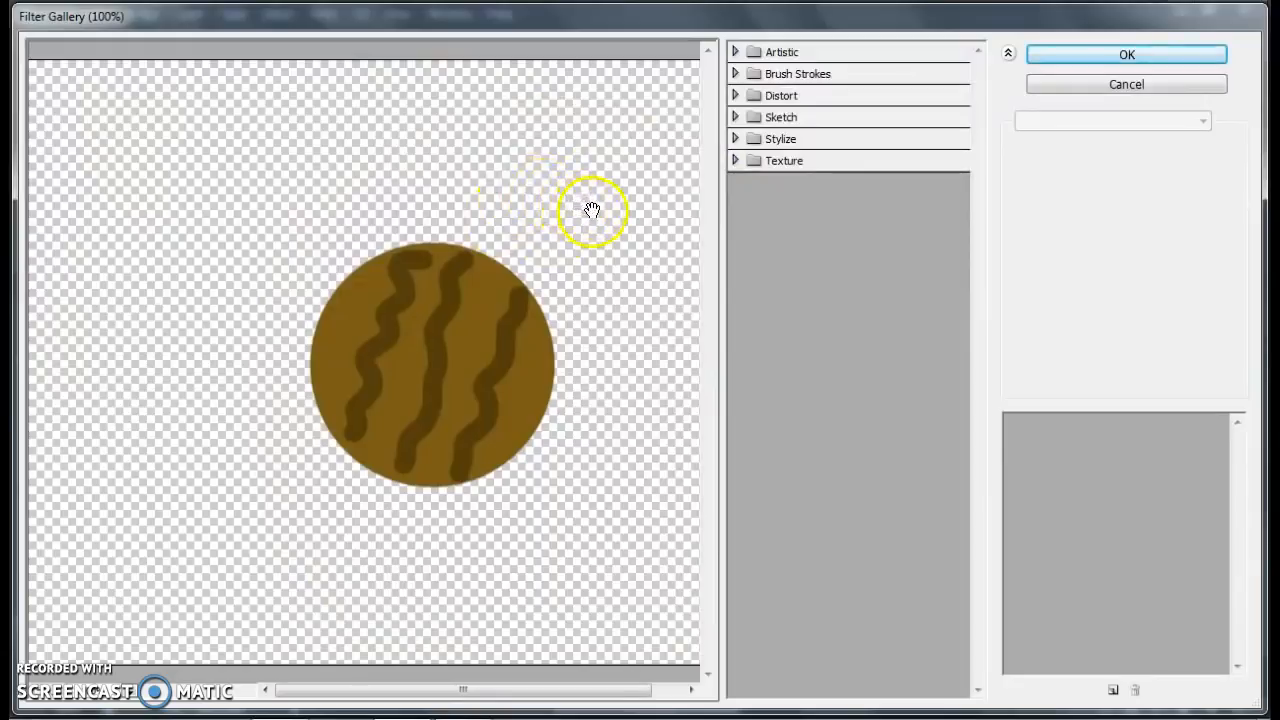
pyautogui.click(735, 52)
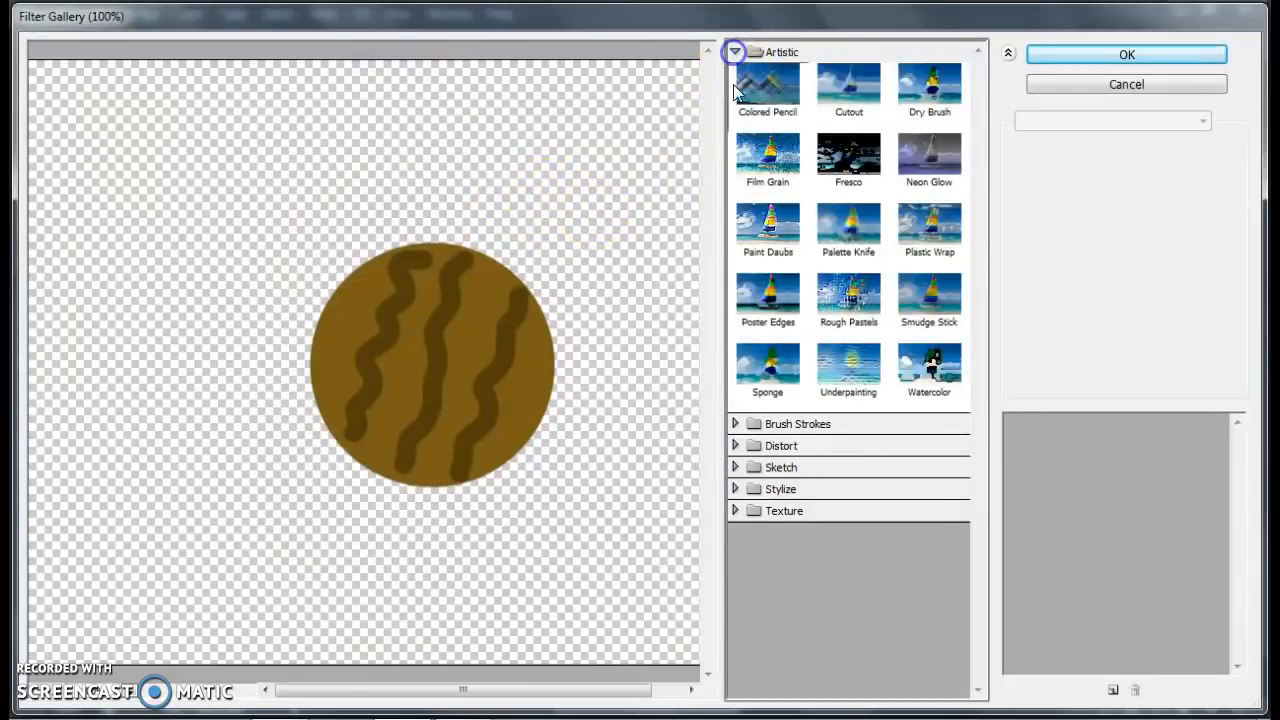
pyautogui.click(735, 424)
pyautogui.scroll(-1, 797, 350)
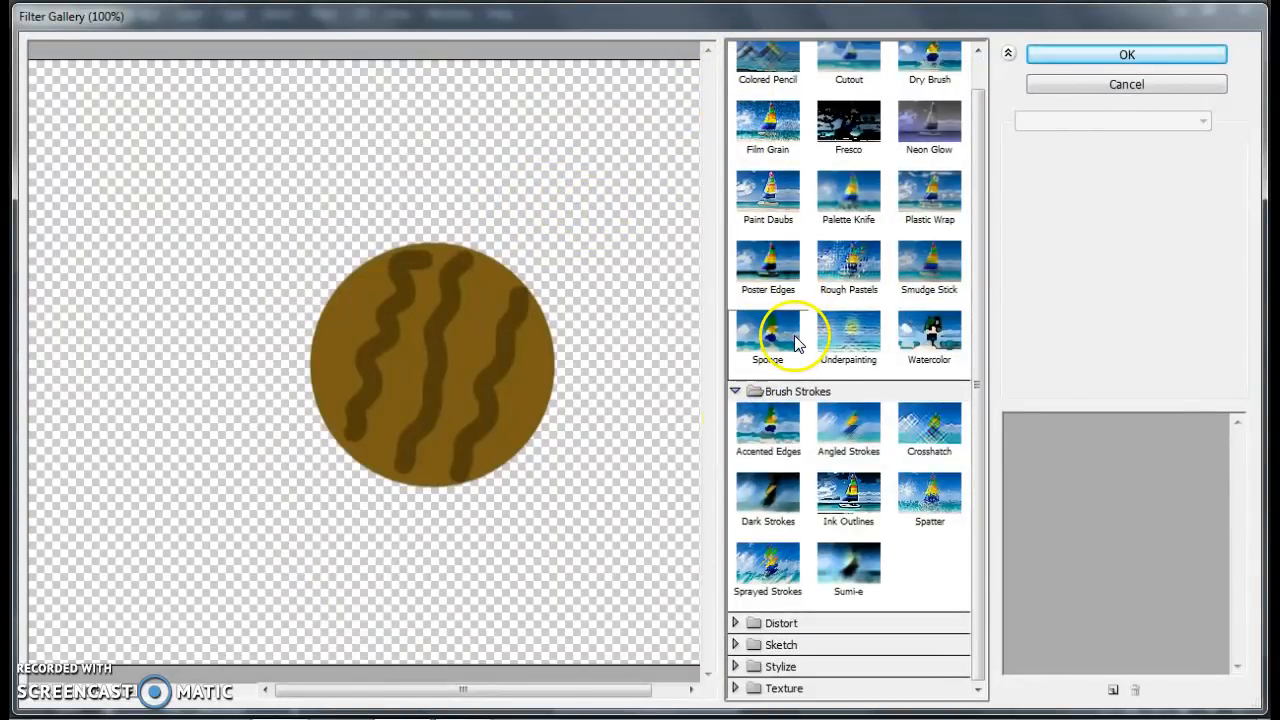
pyautogui.click(734, 623)
pyautogui.click(849, 657)
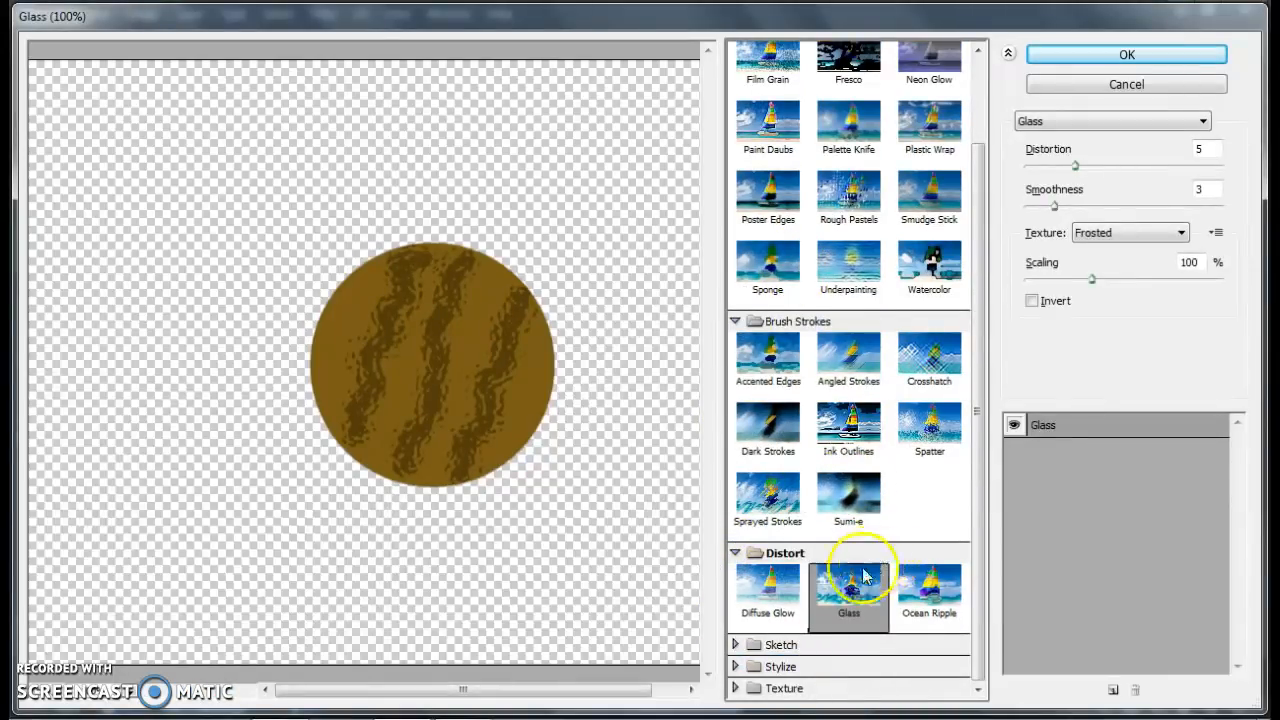
pyautogui.moveTo(1081, 172); pyautogui.dragTo(1097, 171)
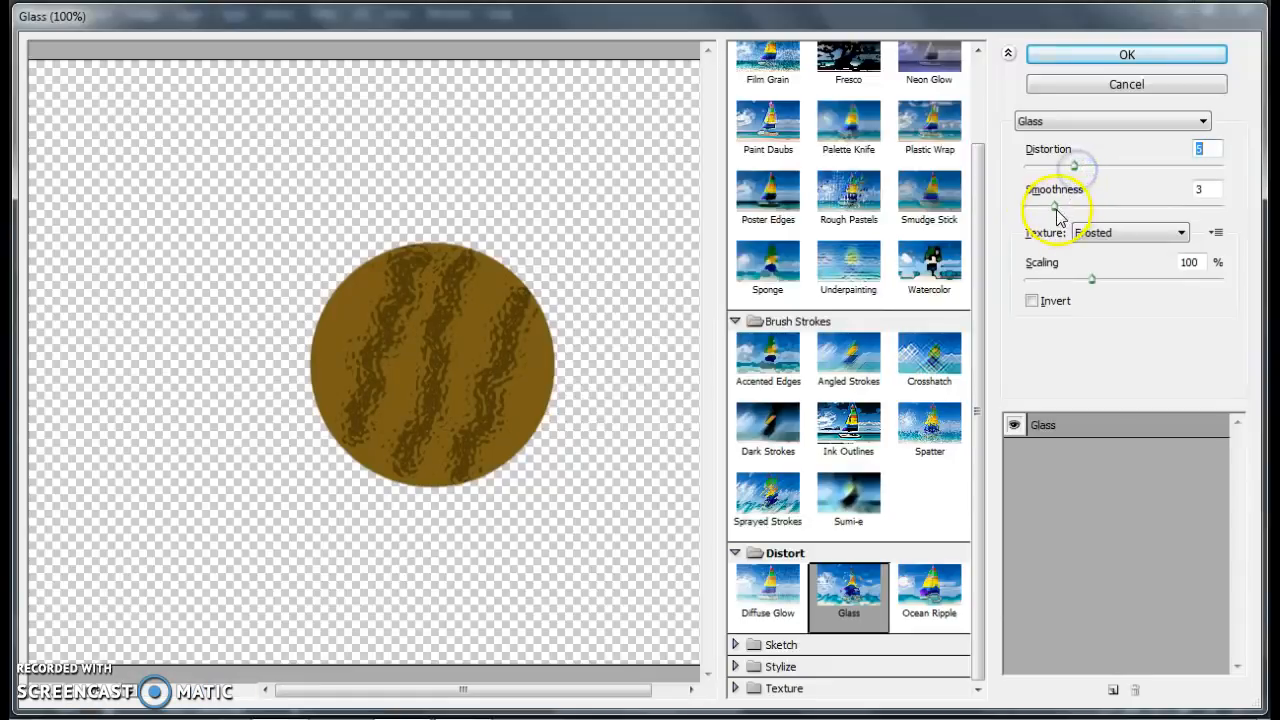
pyautogui.moveTo(1056, 208); pyautogui.dragTo(1073, 209)
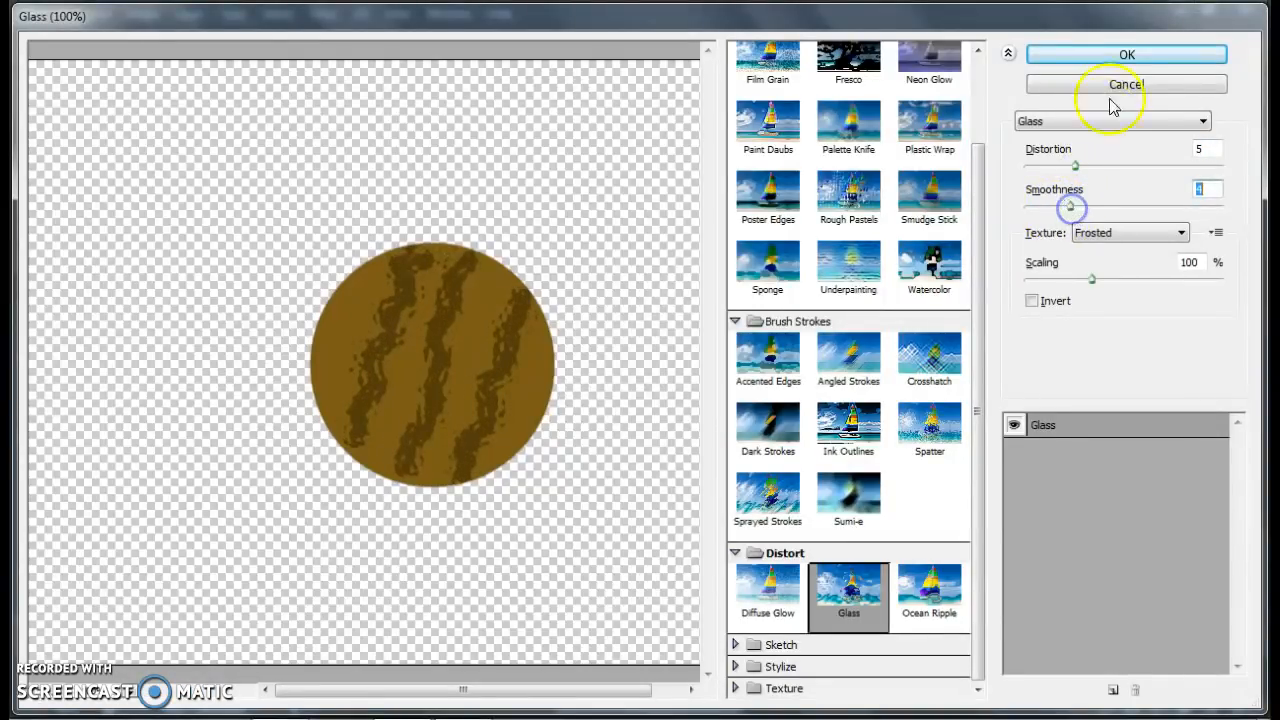
pyautogui.click(1117, 53)
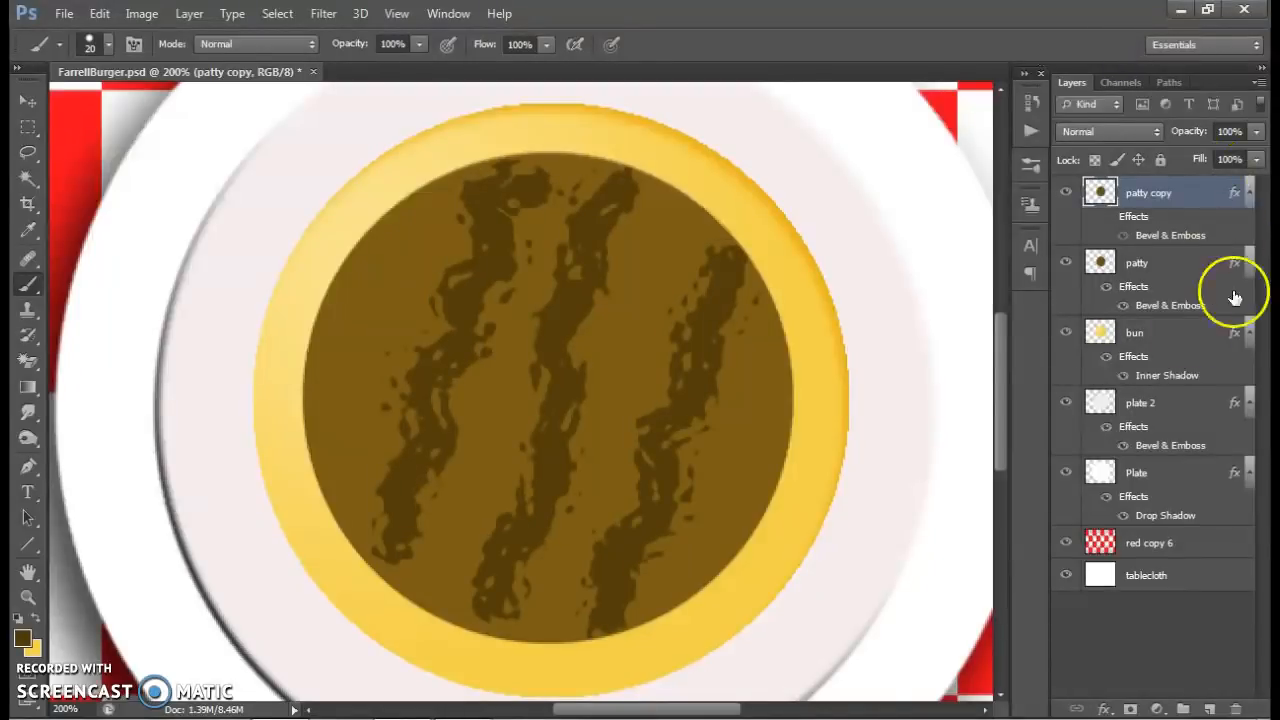
# Step: Compare the two patty versions on the whole image, leaving the patty copy visible and the original patty layer hidden
pyautogui.hotkey('ctrl', '0')
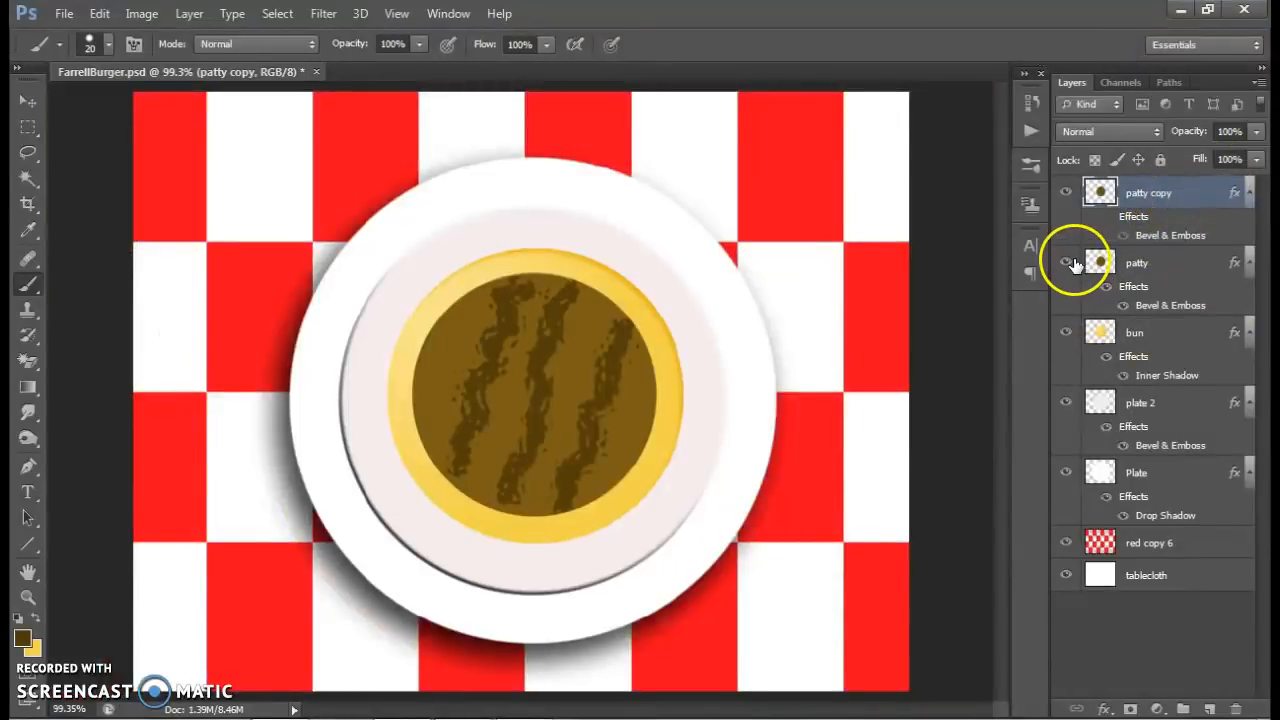
pyautogui.click(1066, 194)
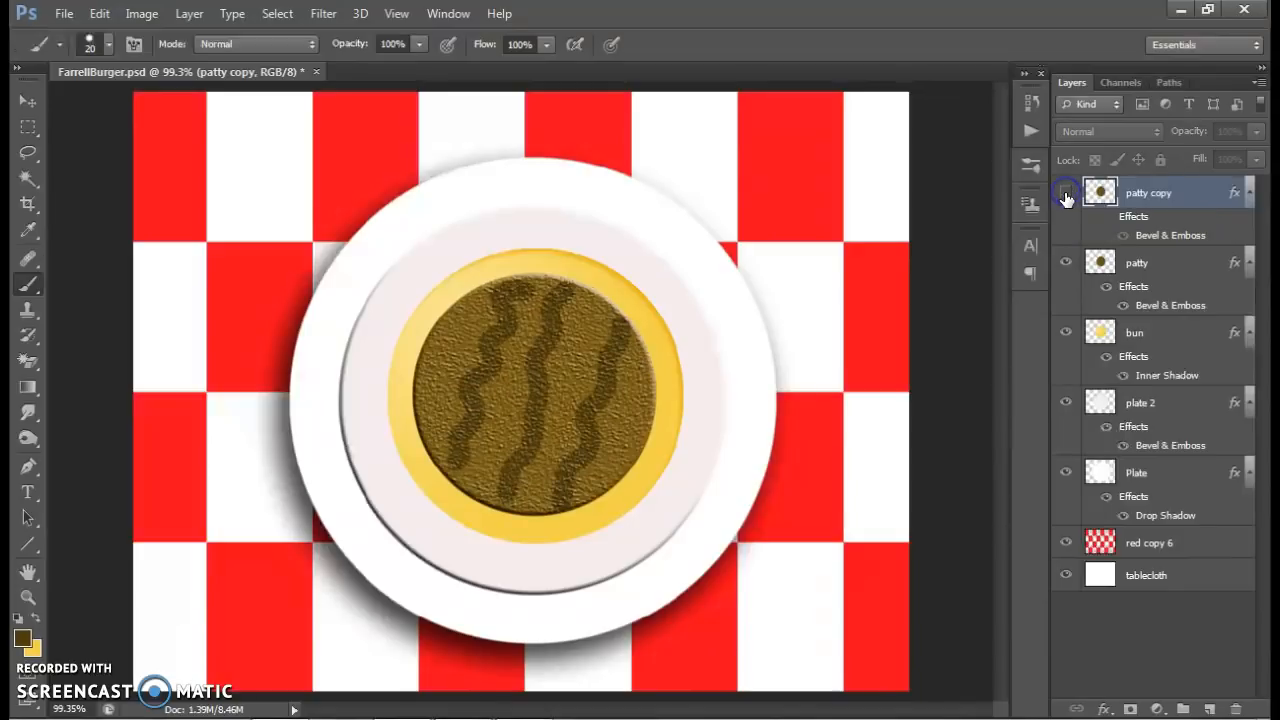
pyautogui.click(1066, 264)
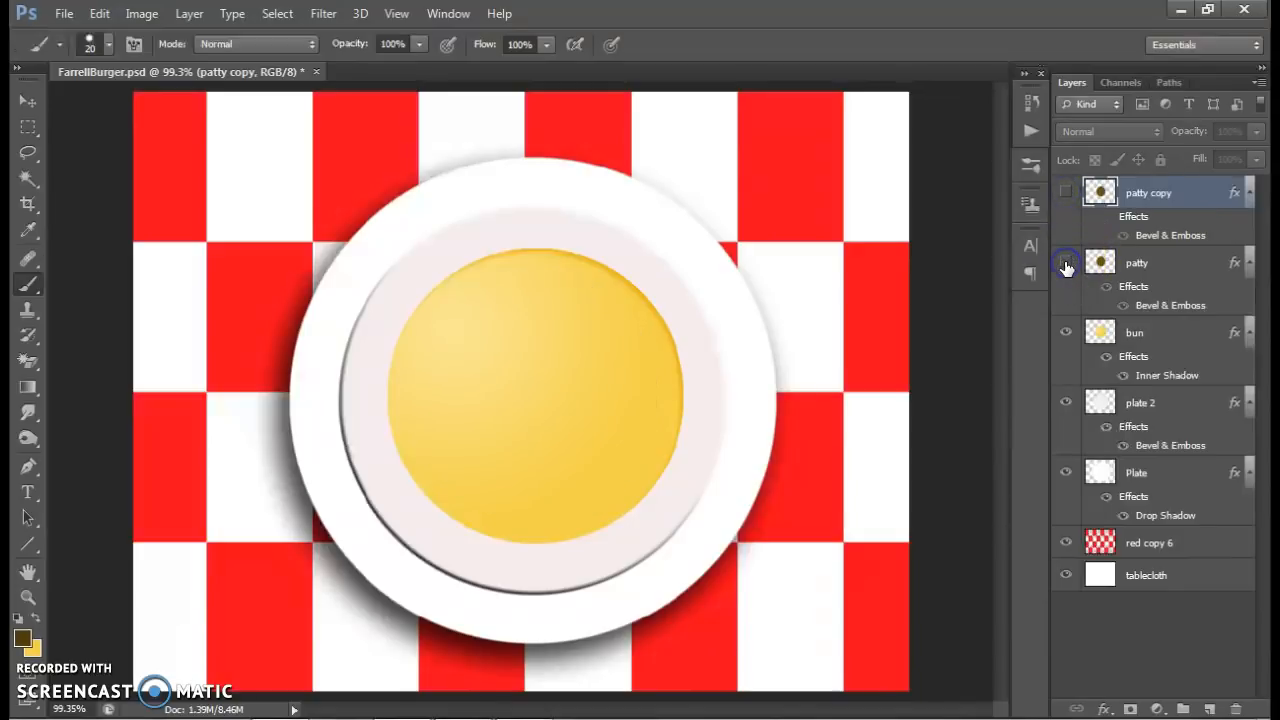
pyautogui.click(1065, 192)
# Step: Create a new layer named tomato above the patty copy
pyautogui.click(189, 13)
pyautogui.moveTo(300, 36)
pyautogui.click(436, 37)
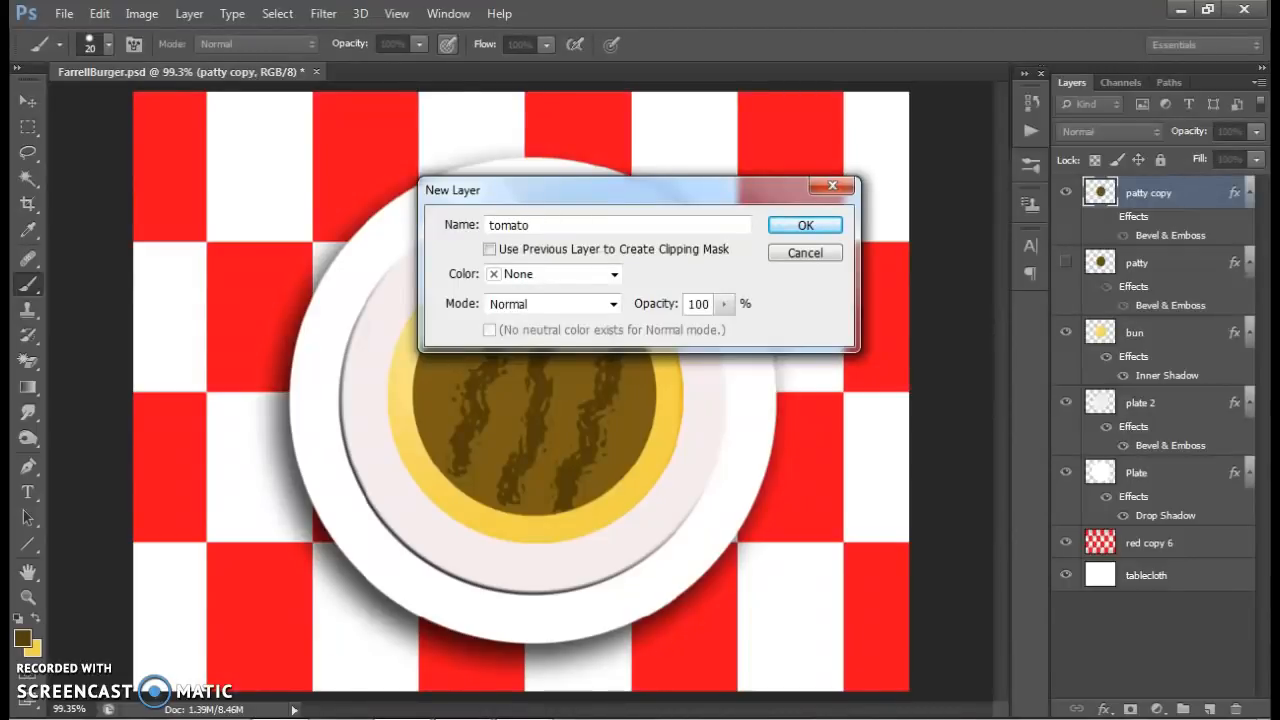
pyautogui.write('tomato')
pyautogui.press('Return')
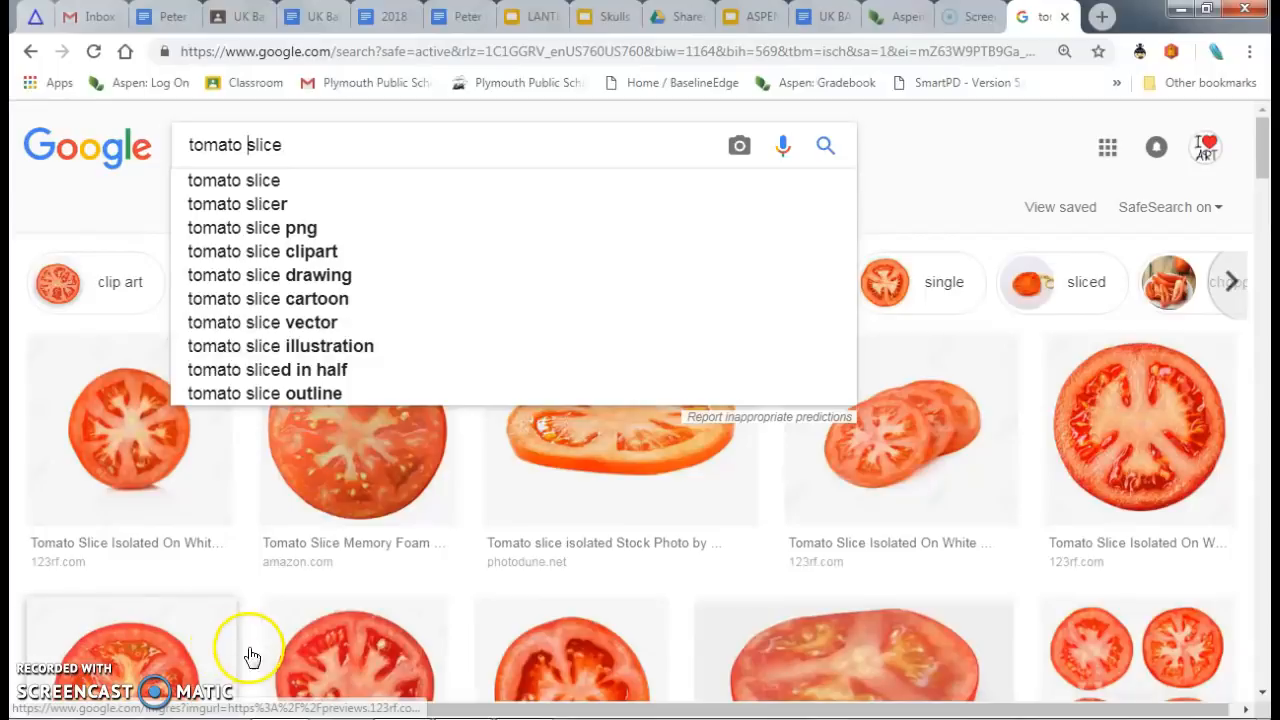
# Step: Check the tomato slice image results in the browser and set the foreground colour in Photoshop to a light red
pyautogui.click(100, 209)
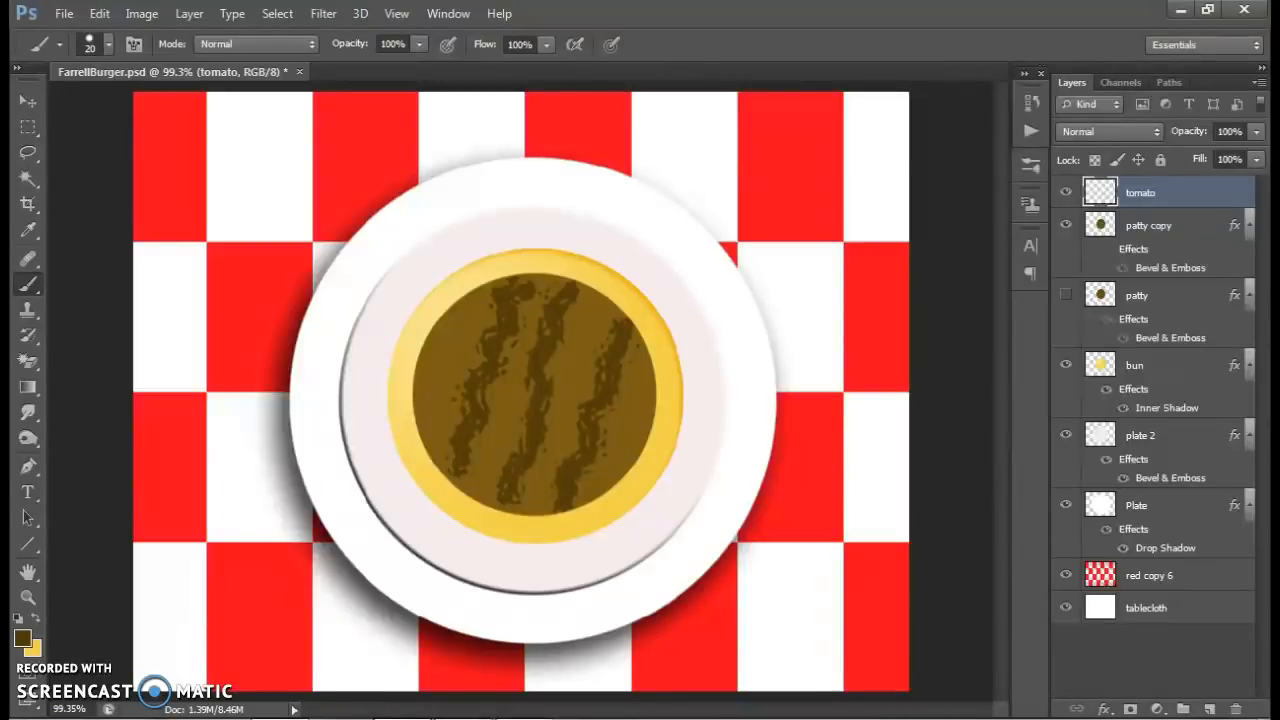
pyautogui.click(21, 637)
pyautogui.click(375, 132)
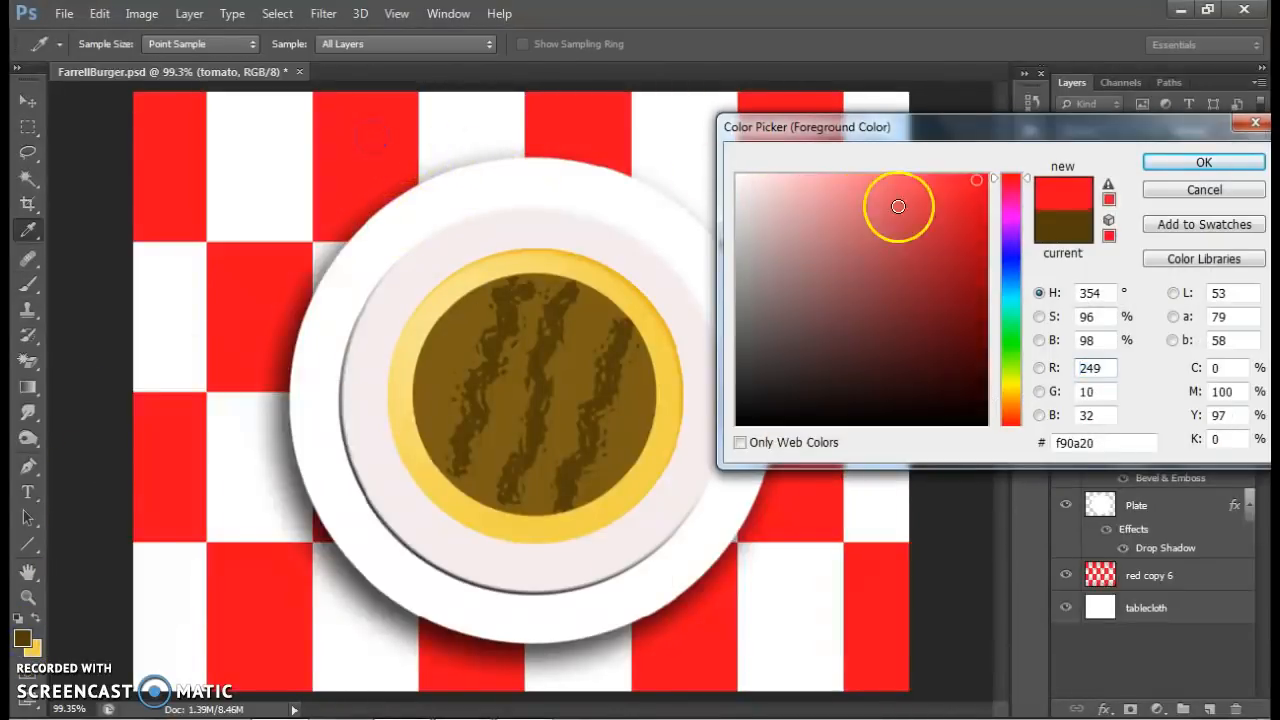
pyautogui.click(916, 185)
pyautogui.click(1178, 163)
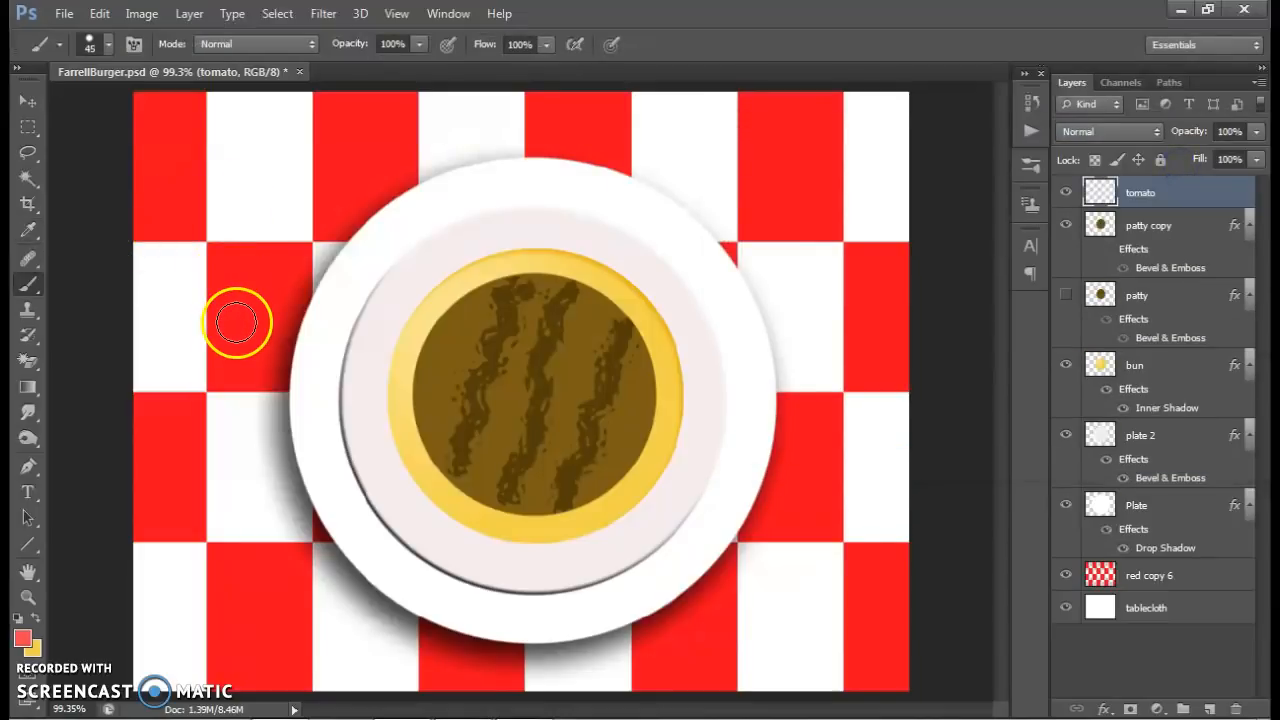
# Step: Paint a light red circle at the patty's centre with one dab of a 200 px brush on the tomato layer
pyautogui.press(']')
pyautogui.press(']')
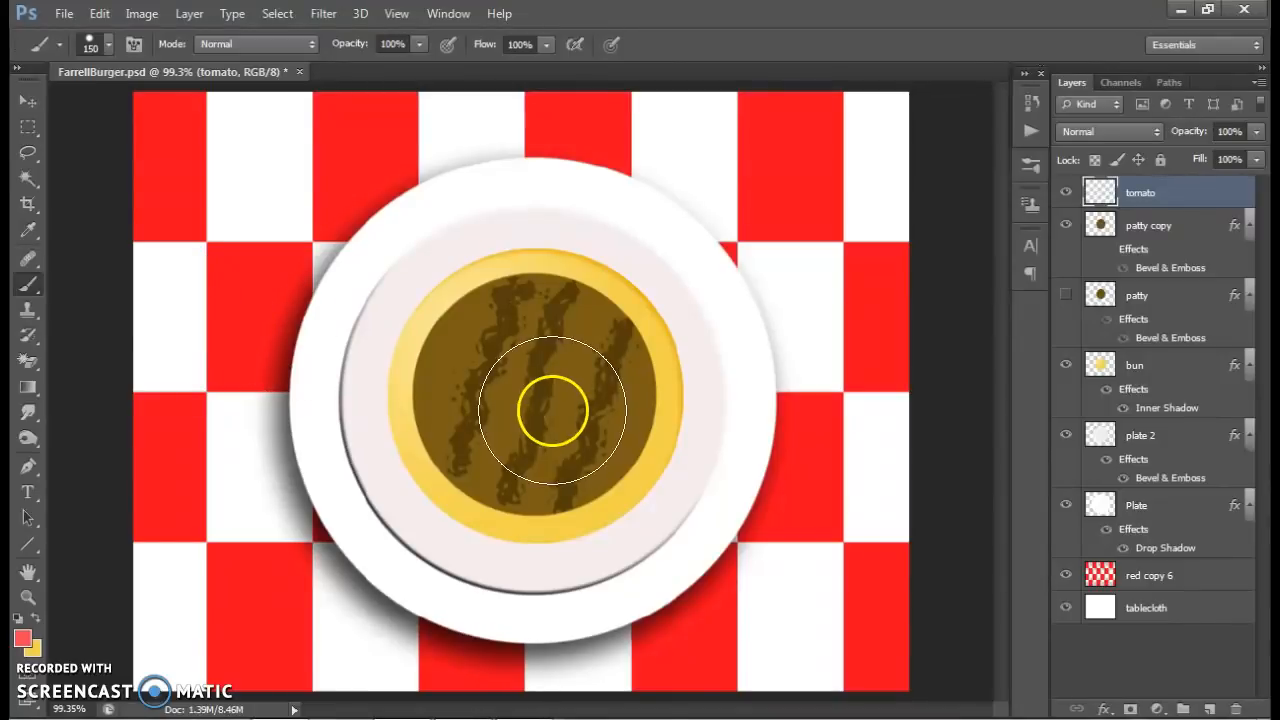
pyautogui.press(']')
pyautogui.press(']')
pyautogui.press('[')
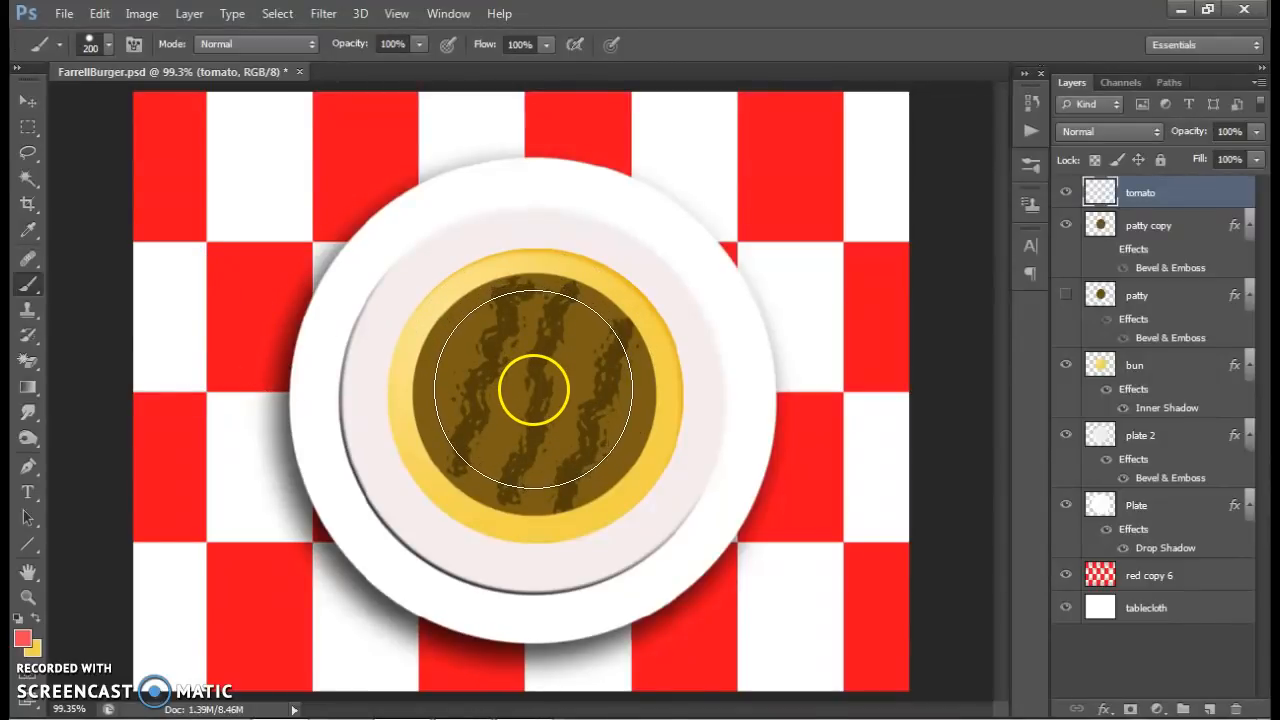
pyautogui.click(536, 393)
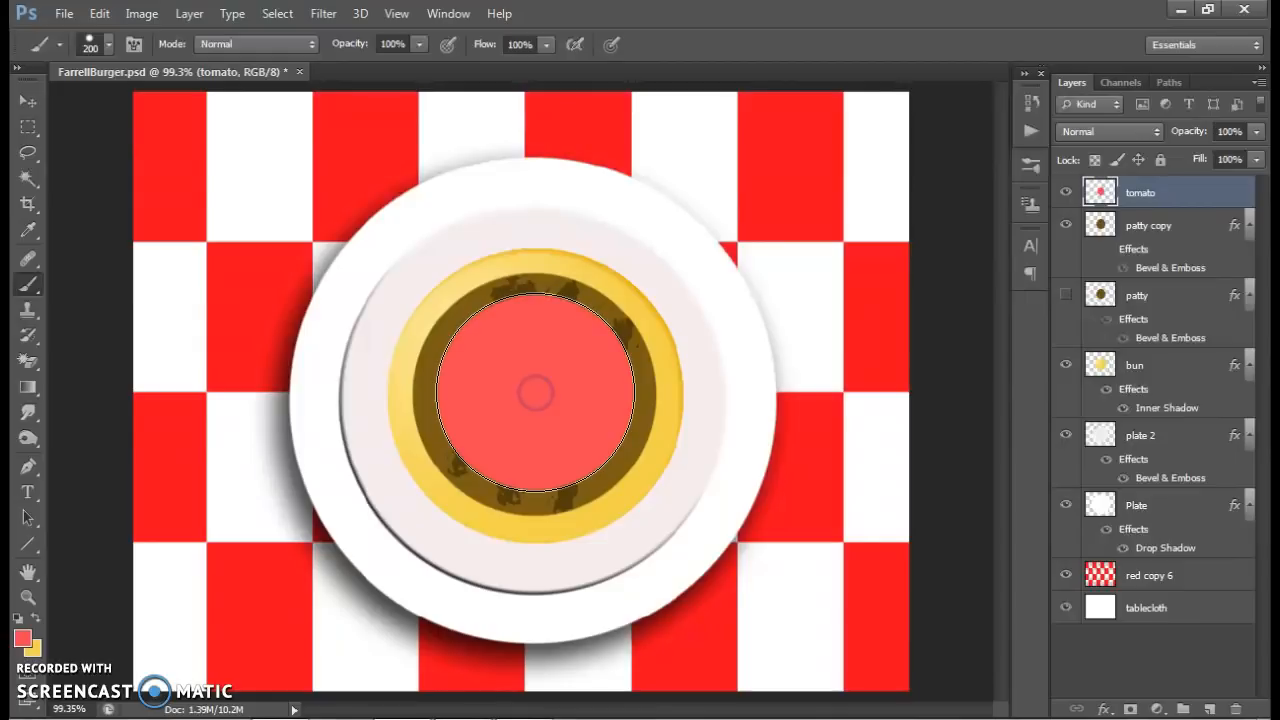
# Step: Check the tomato slice pictures in the browser again and set the foreground colour in Photoshop to a dark red
pyautogui.hotkey('alt', 'Tab')
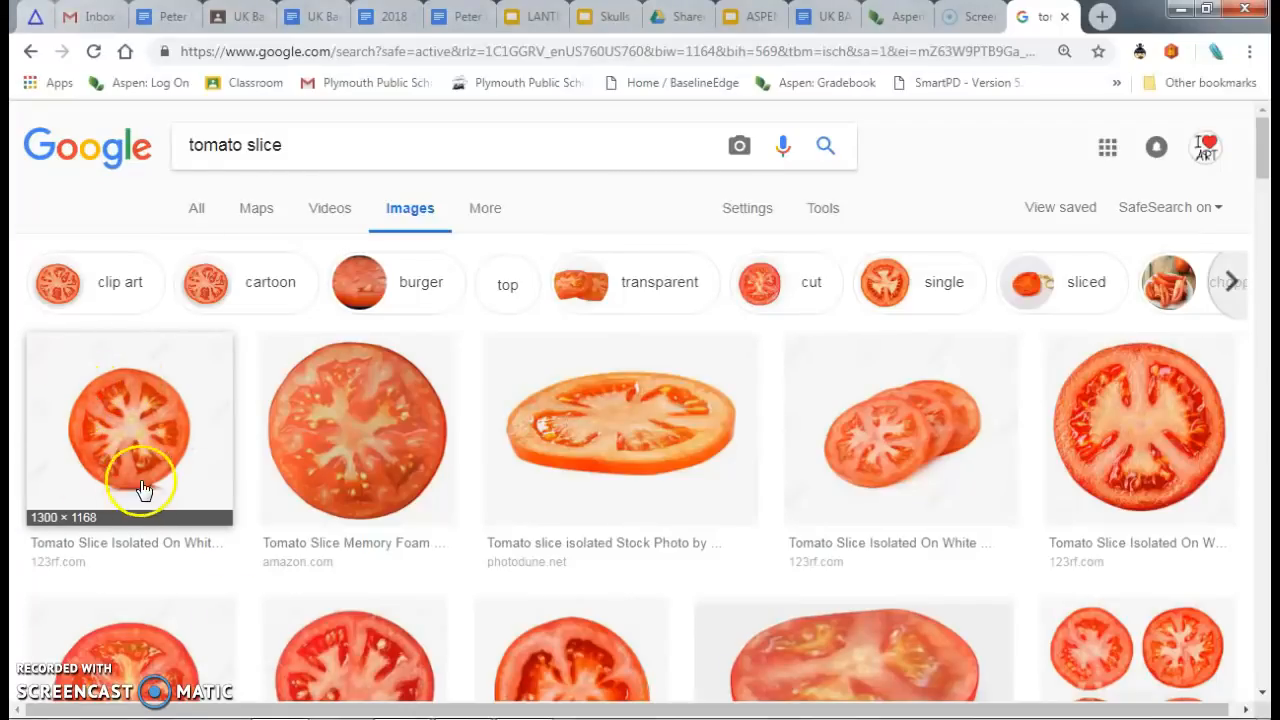
pyautogui.hotkey('alt', 'Tab')
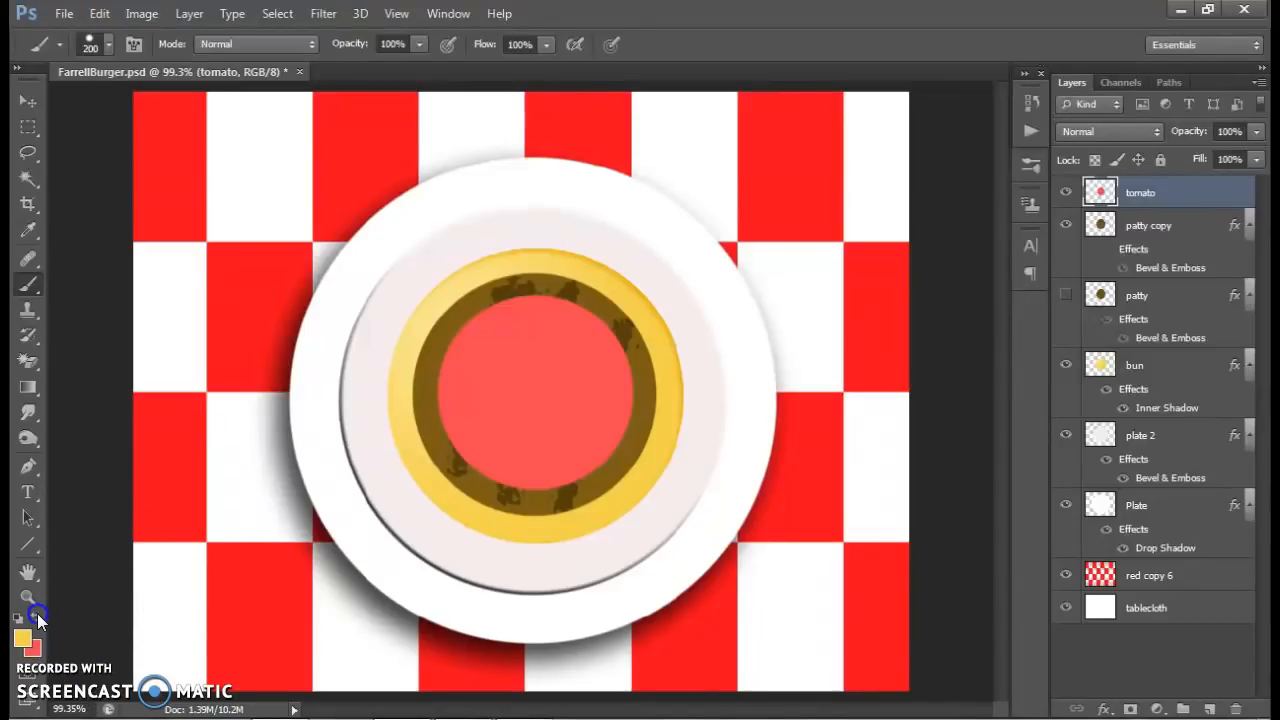
pyautogui.click(22, 641)
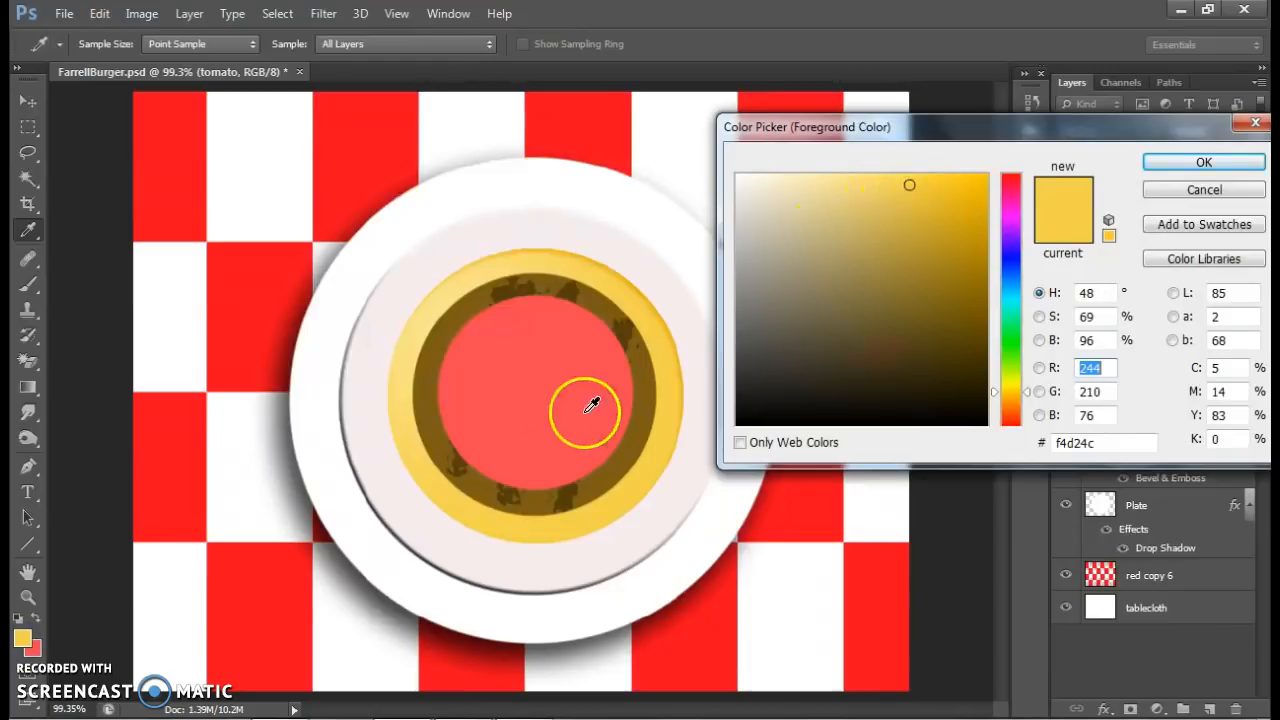
pyautogui.click(541, 376)
pyautogui.click(980, 179)
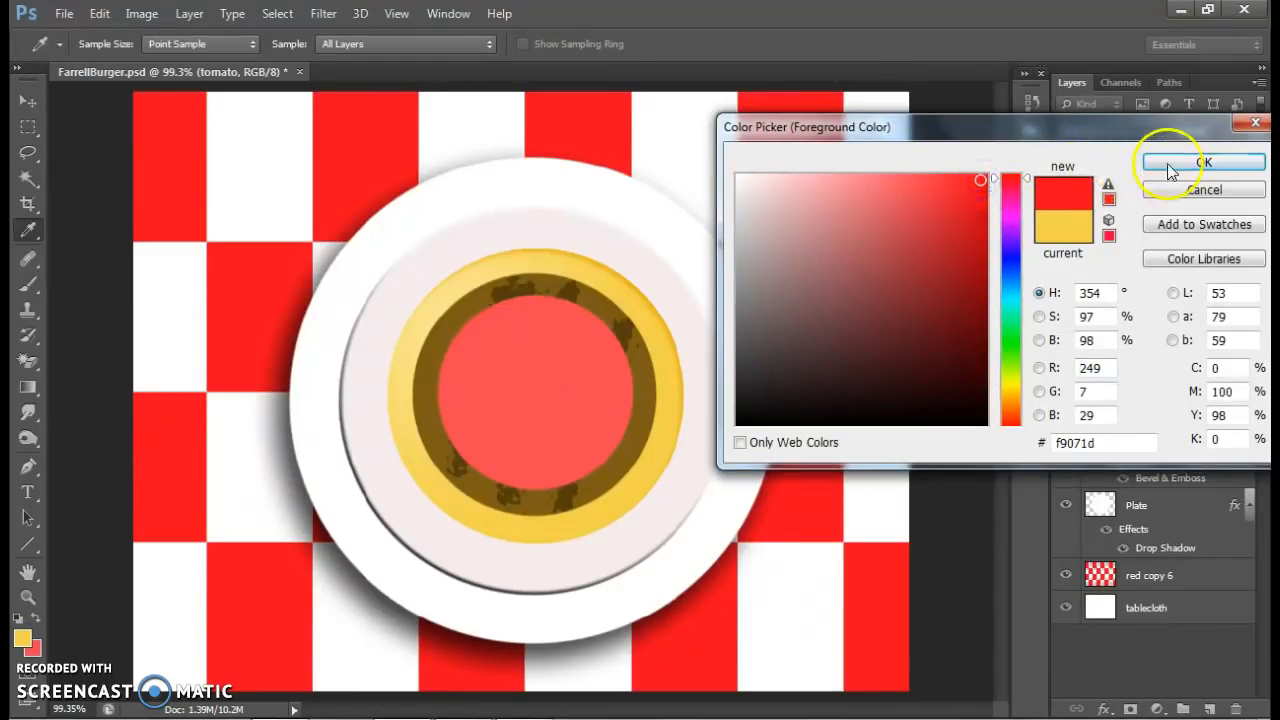
pyautogui.click(967, 242)
pyautogui.click(1173, 160)
# Step: Paint a dark red circle over the light red tomato with one dab of the 200 px brush
pyautogui.press('b')
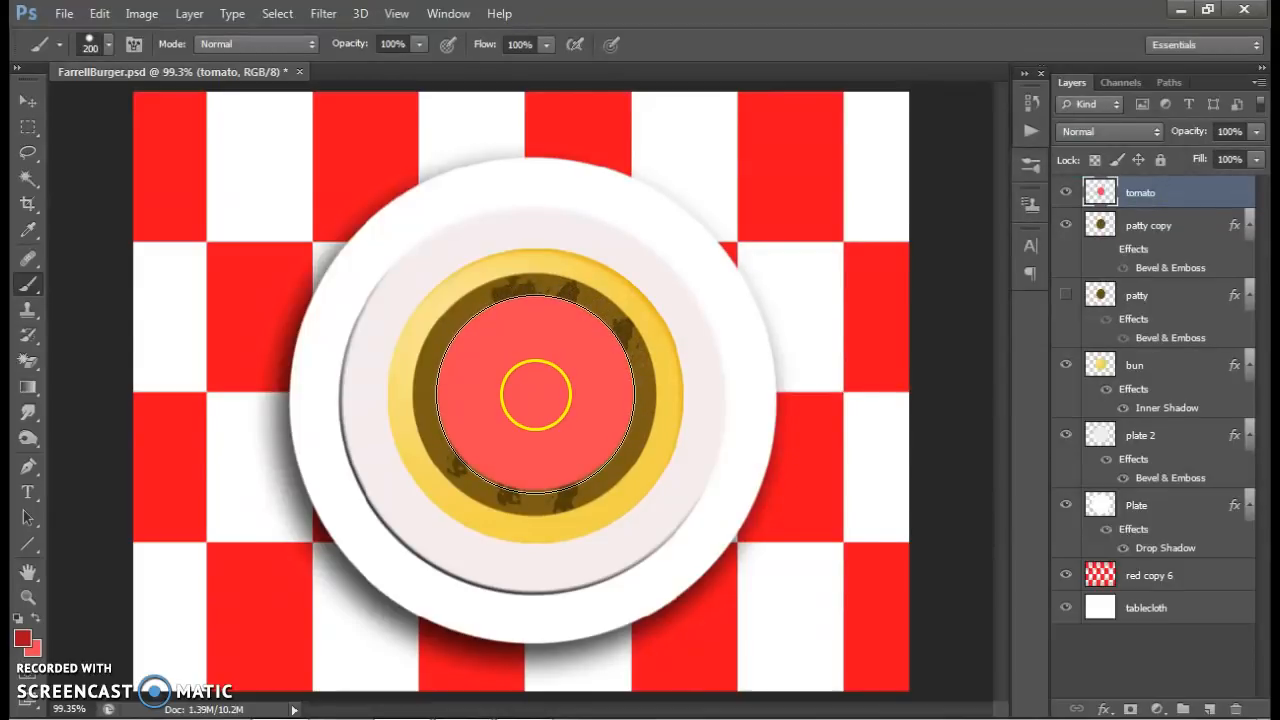
pyautogui.click(536, 395)
# Step: Paint a light red circle inside the dark red tomato circle with one dab of a 175 px brush
pyautogui.click(36, 617)
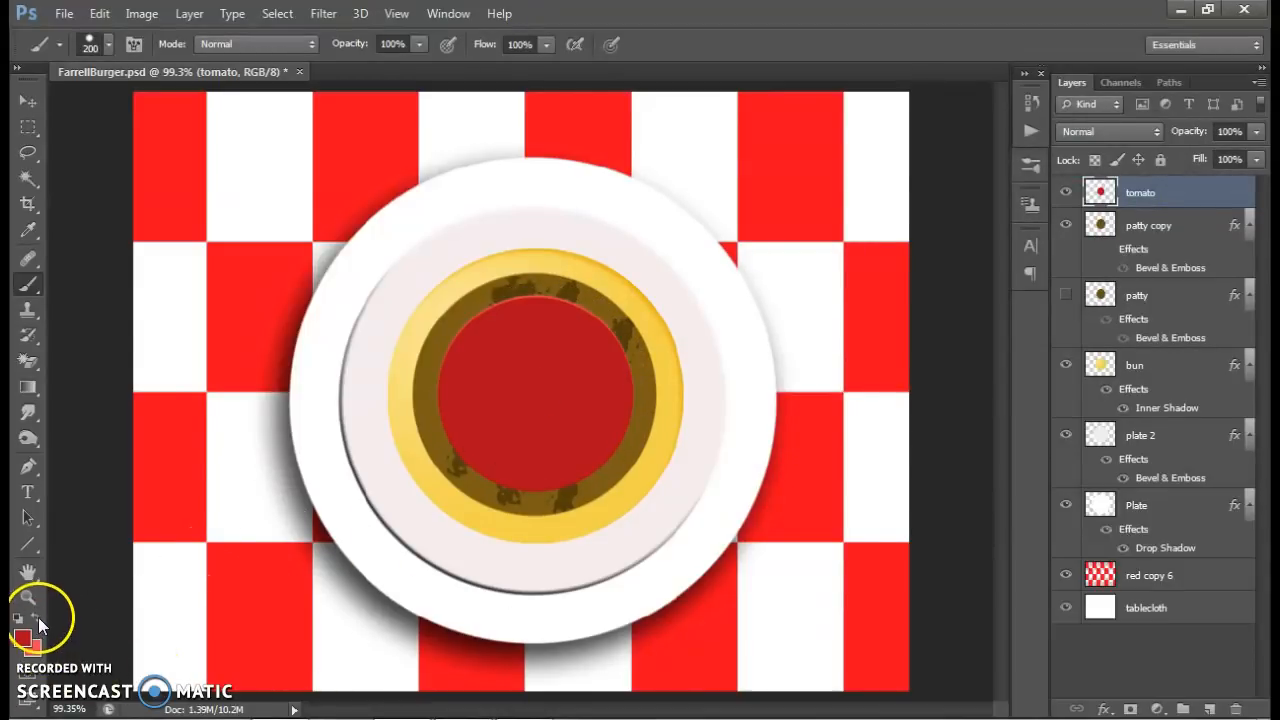
pyautogui.press('[')
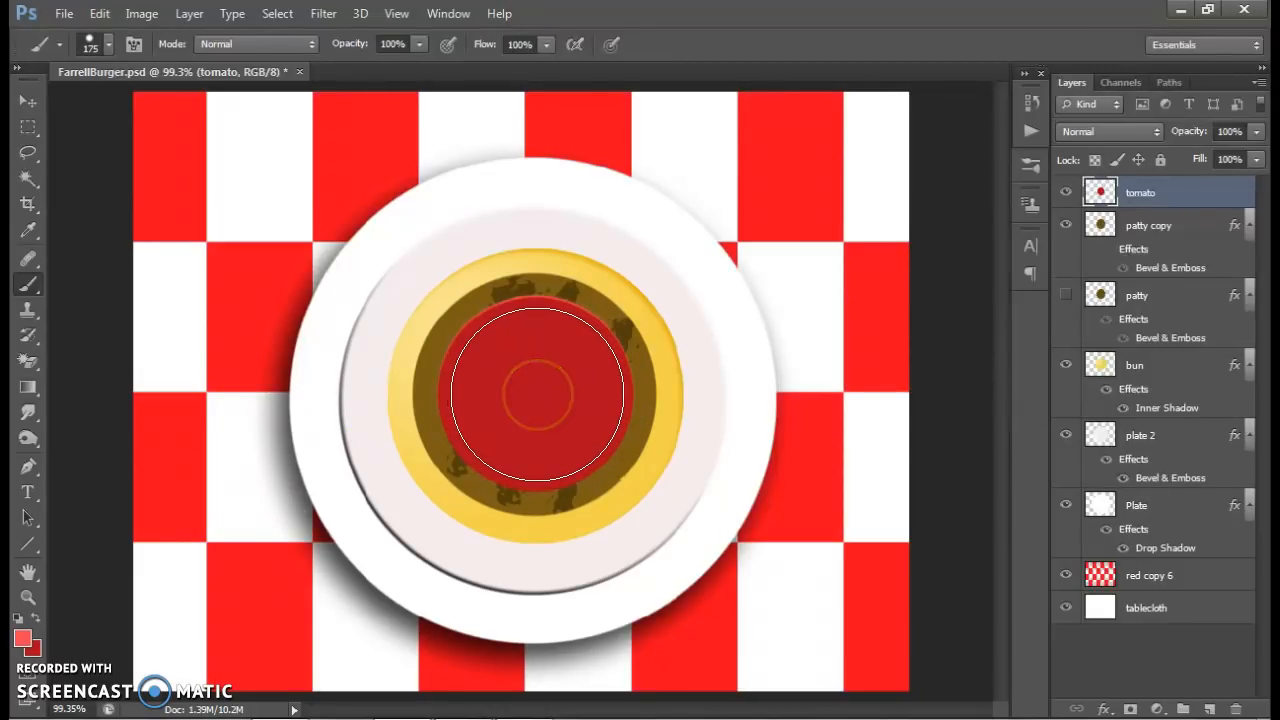
pyautogui.click(537, 394)
# Step: Check the tomato slice pictures in the browser, then sample the tomato's dark red rim as Photoshop's foreground colour for the brush
pyautogui.moveTo(402, 719)
pyautogui.moveTo(340, 719)
pyautogui.click(340, 640)
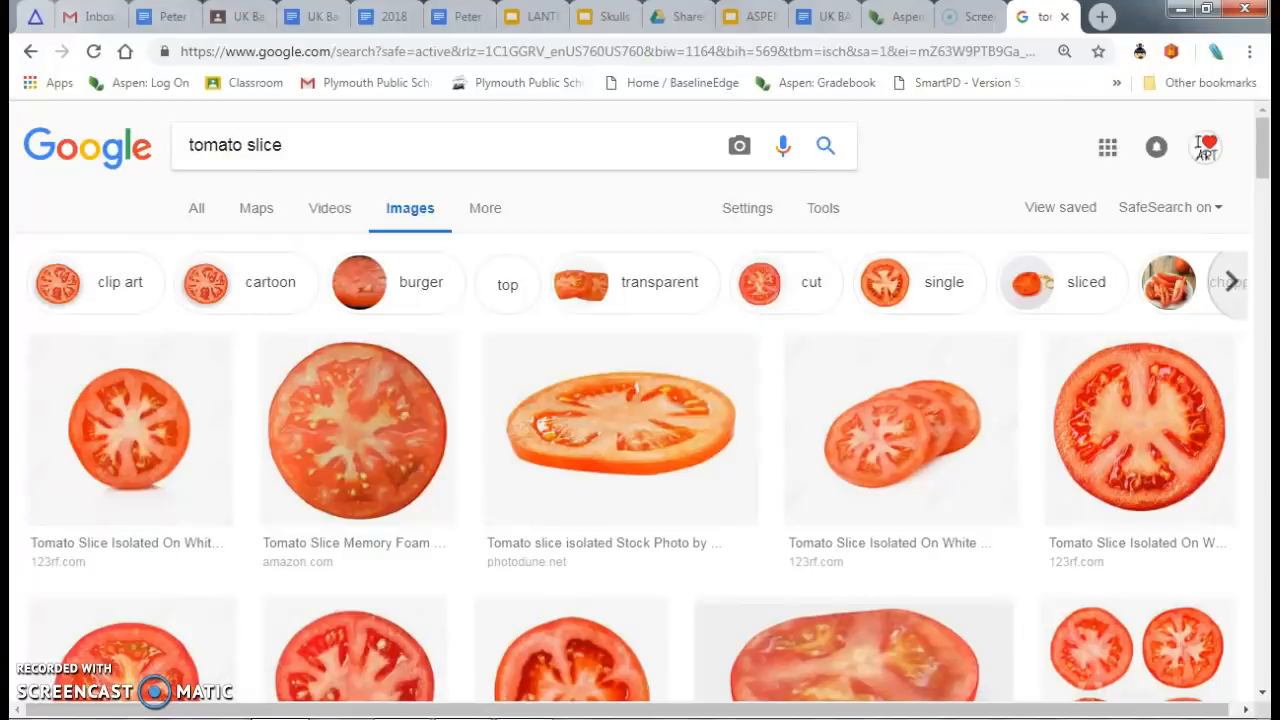
pyautogui.click(340, 719)
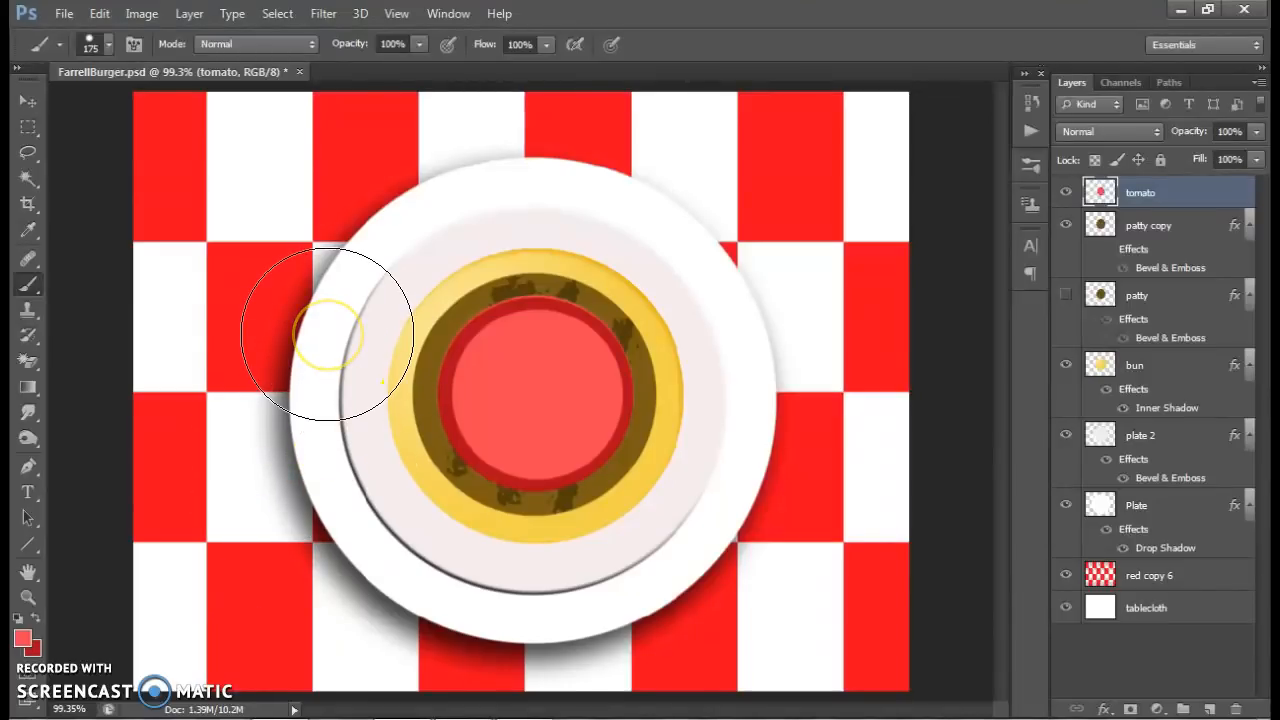
pyautogui.press('i')
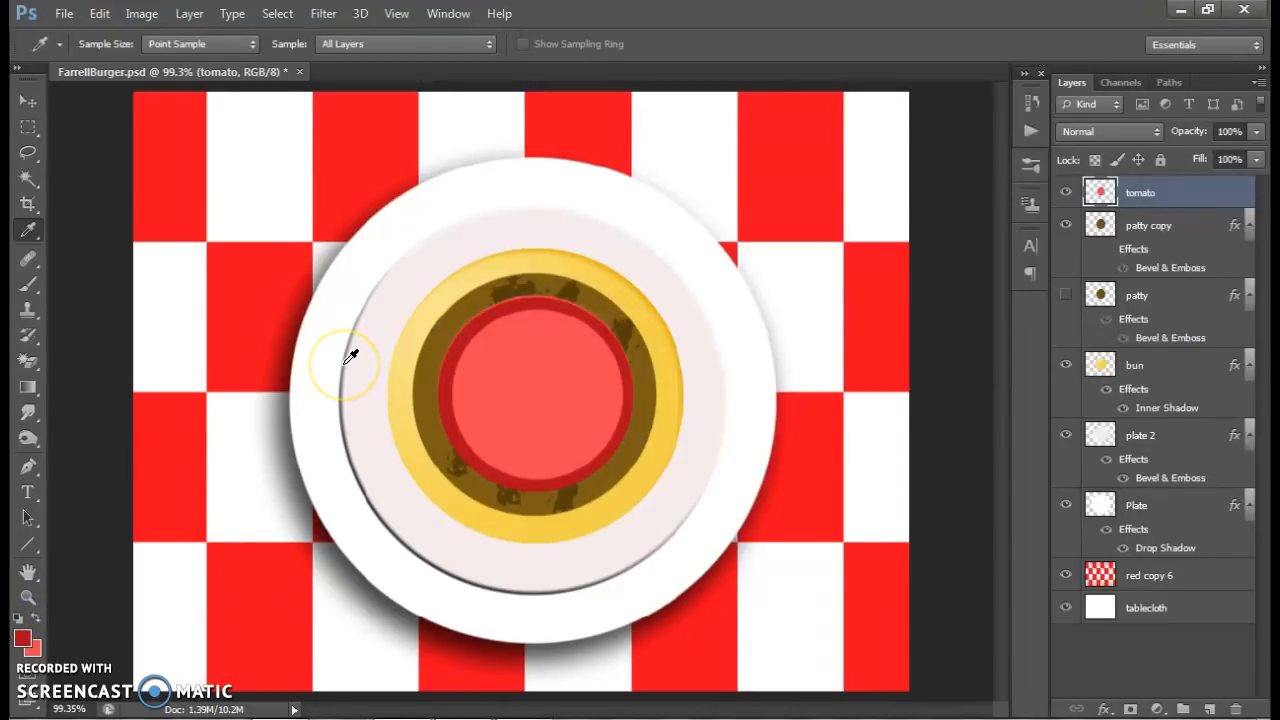
pyautogui.press('b')
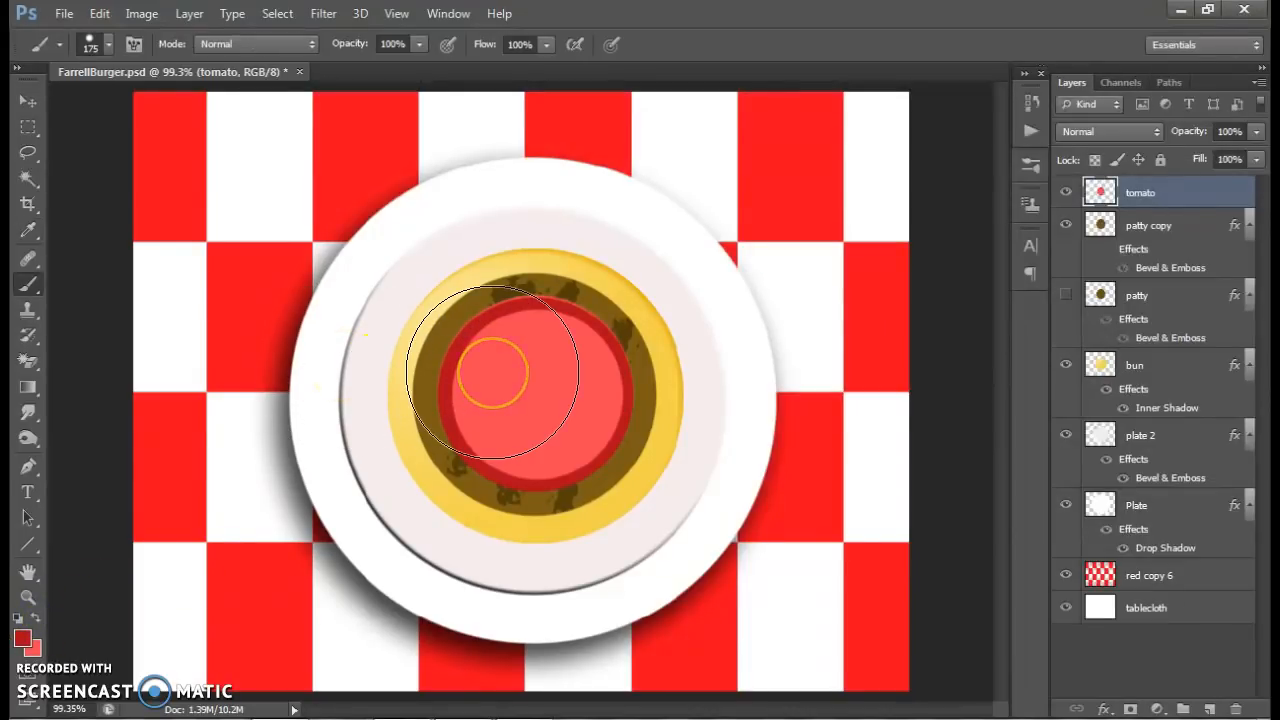
# Step: Try painting four dark red seed segments freehand inside the light red circle with a 20 px brush, using the browser pictures as reference
pyautogui.hotkey('ctrl', '+')
pyautogui.hotkey('ctrl', '+')
pyautogui.hotkey('ctrl', '+')
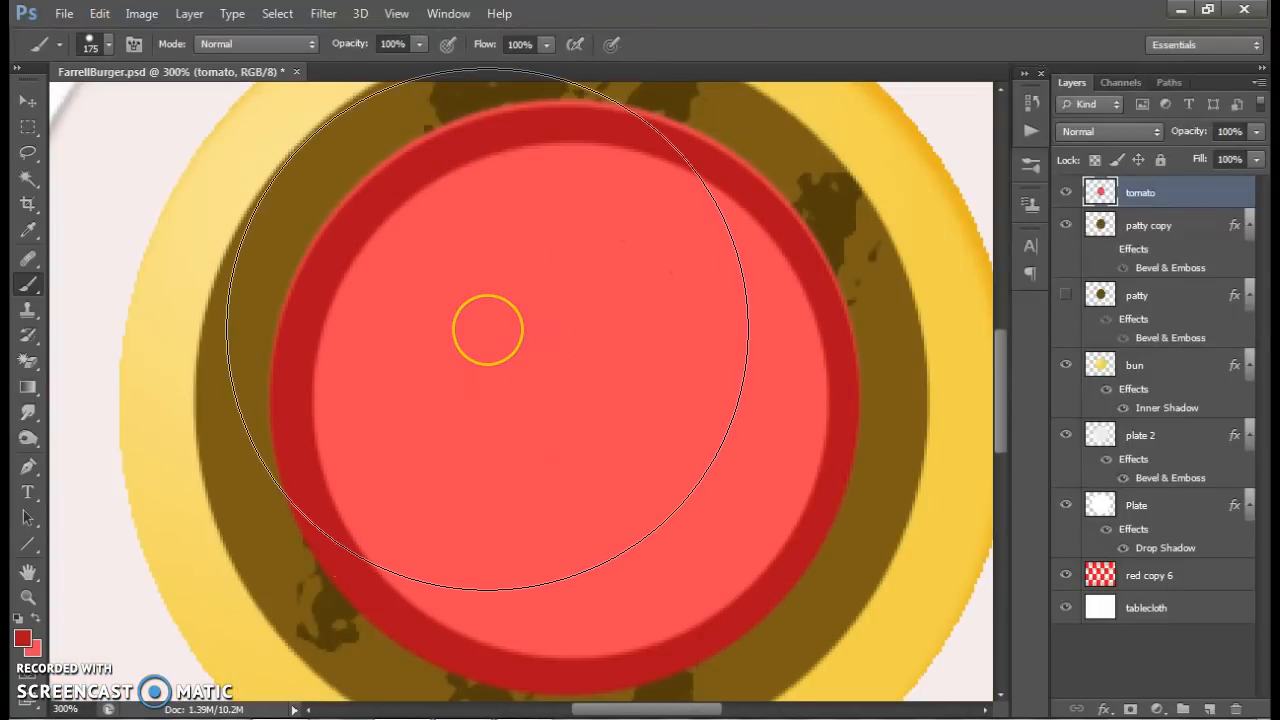
pyautogui.press('[')
pyautogui.press('[')
pyautogui.press('[')
pyautogui.press('[')
pyautogui.press('[')
pyautogui.press('[')
pyautogui.press('[')
pyautogui.press('[')
pyautogui.press('[')
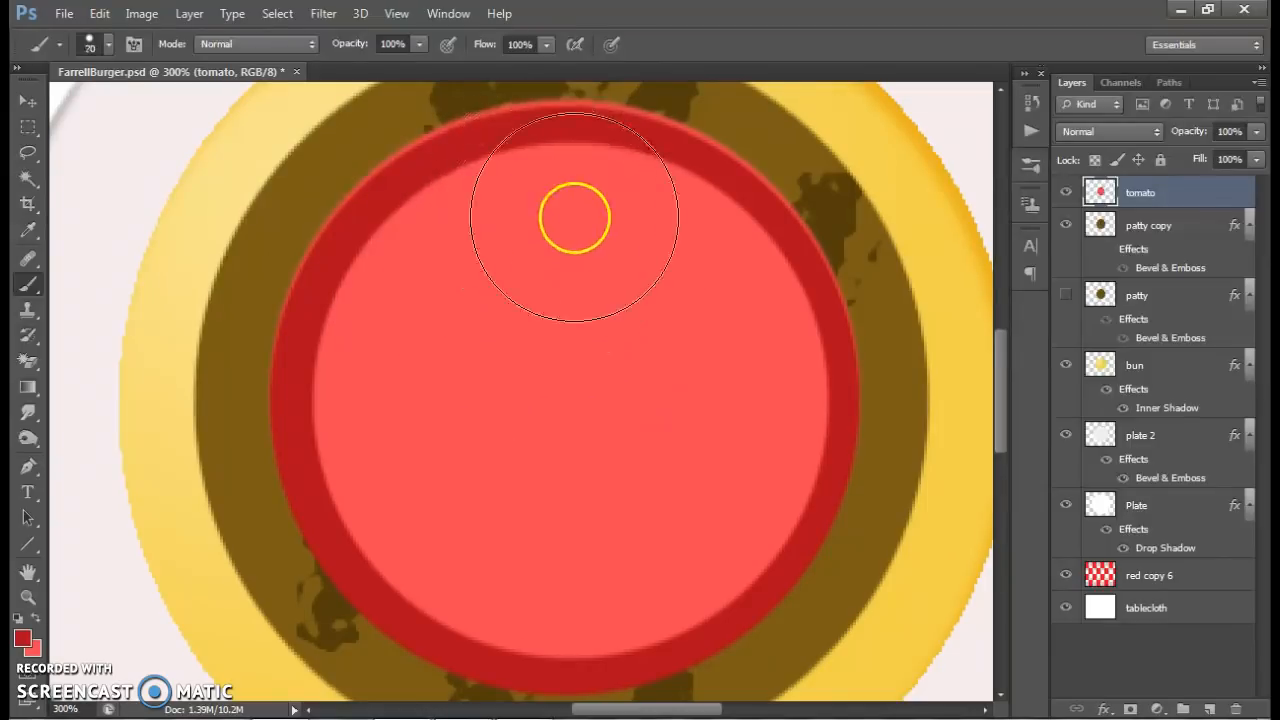
pyautogui.click(298, 718)
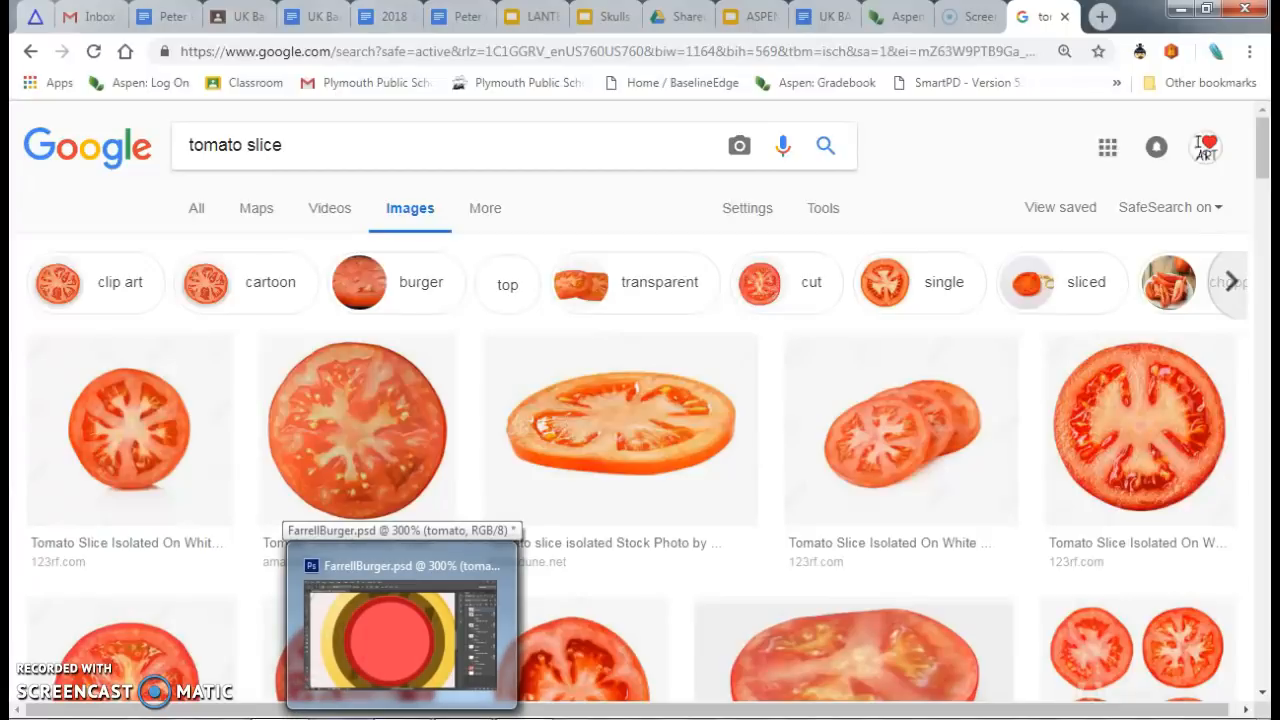
pyautogui.click(402, 718)
pyautogui.moveTo(527, 213)
pyautogui.mouseDown()
pyautogui.moveTo(551, 345)
pyautogui.moveTo(597, 206)
pyautogui.moveTo(537, 203)
pyautogui.moveTo(606, 206)
pyautogui.moveTo(609, 251)
pyautogui.moveTo(573, 333)
pyautogui.moveTo(551, 320)
pyautogui.moveTo(560, 234)
pyautogui.mouseUp()
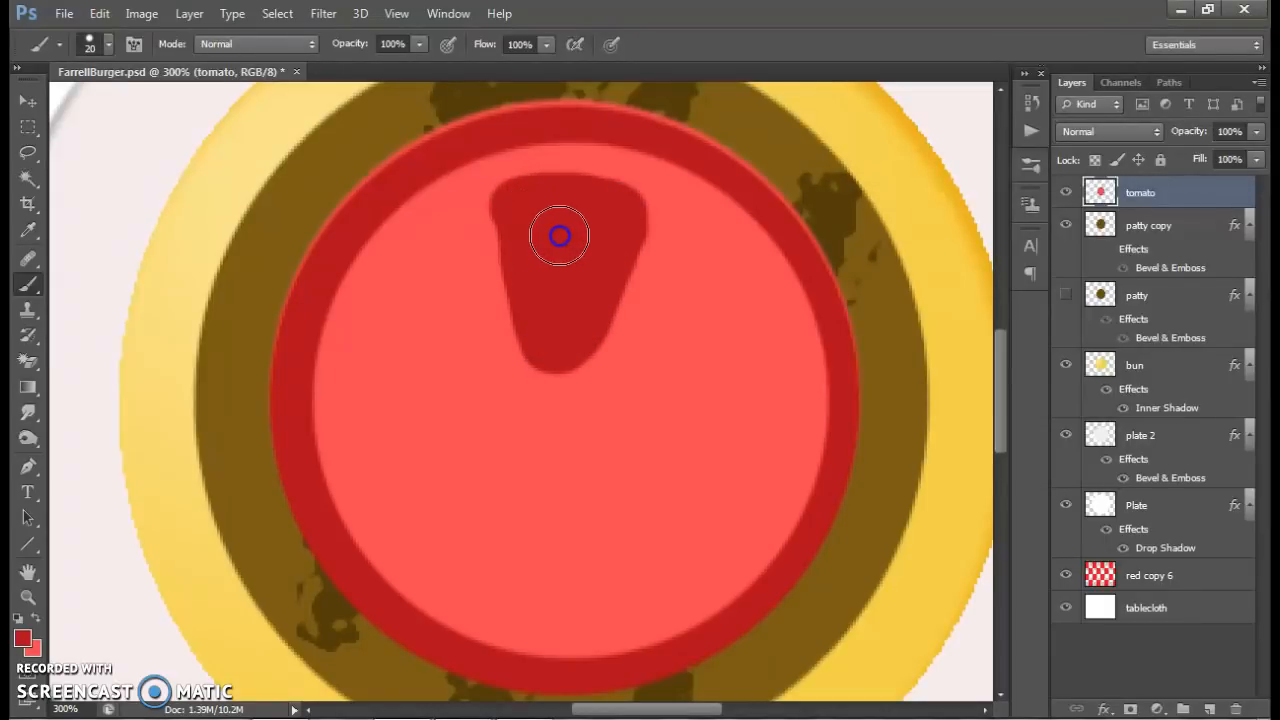
pyautogui.moveTo(630, 388)
pyautogui.mouseDown()
pyautogui.moveTo(722, 264)
pyautogui.moveTo(750, 296)
pyautogui.moveTo(771, 364)
pyautogui.moveTo(644, 397)
pyautogui.moveTo(687, 347)
pyautogui.moveTo(731, 337)
pyautogui.mouseUp()
pyautogui.moveTo(645, 473)
pyautogui.mouseDown()
pyautogui.moveTo(751, 481)
pyautogui.moveTo(738, 528)
pyautogui.moveTo(679, 578)
pyautogui.moveTo(619, 491)
pyautogui.moveTo(708, 504)
pyautogui.mouseUp()
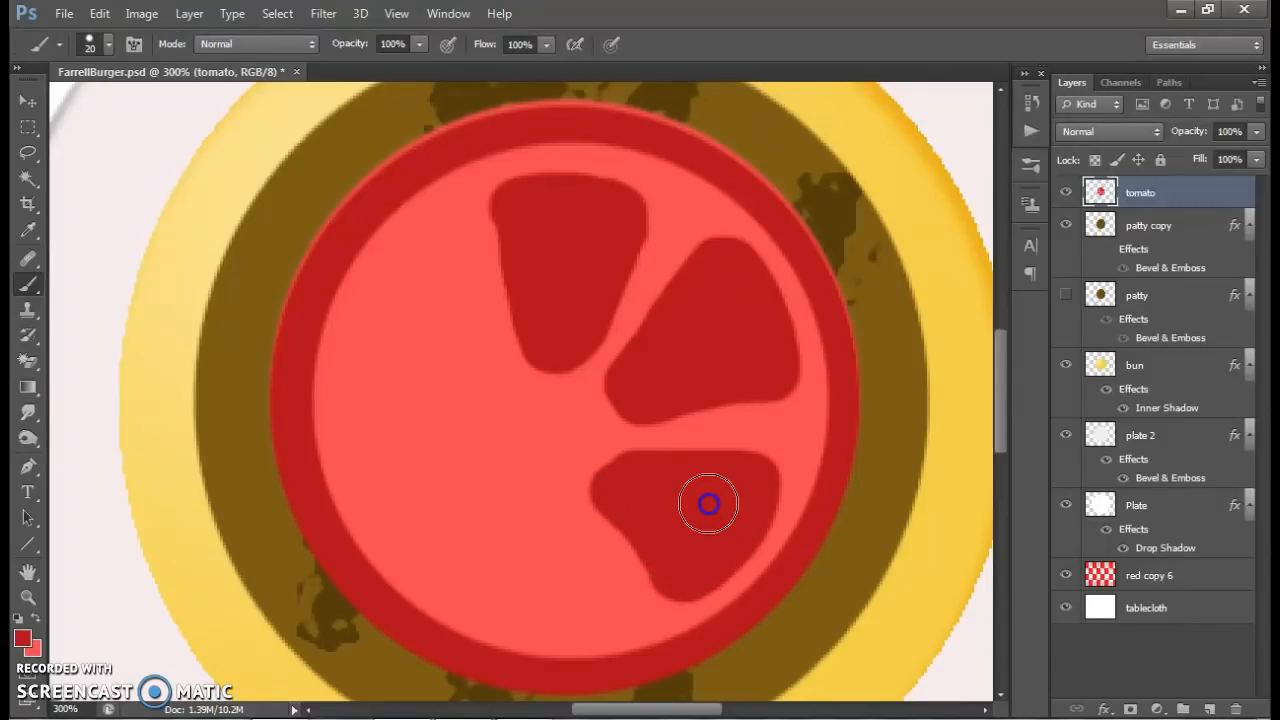
pyautogui.moveTo(534, 458)
pyautogui.mouseDown()
pyautogui.moveTo(575, 549)
pyautogui.moveTo(581, 613)
pyautogui.moveTo(485, 606)
pyautogui.moveTo(520, 465)
pyautogui.moveTo(522, 571)
pyautogui.mouseUp()
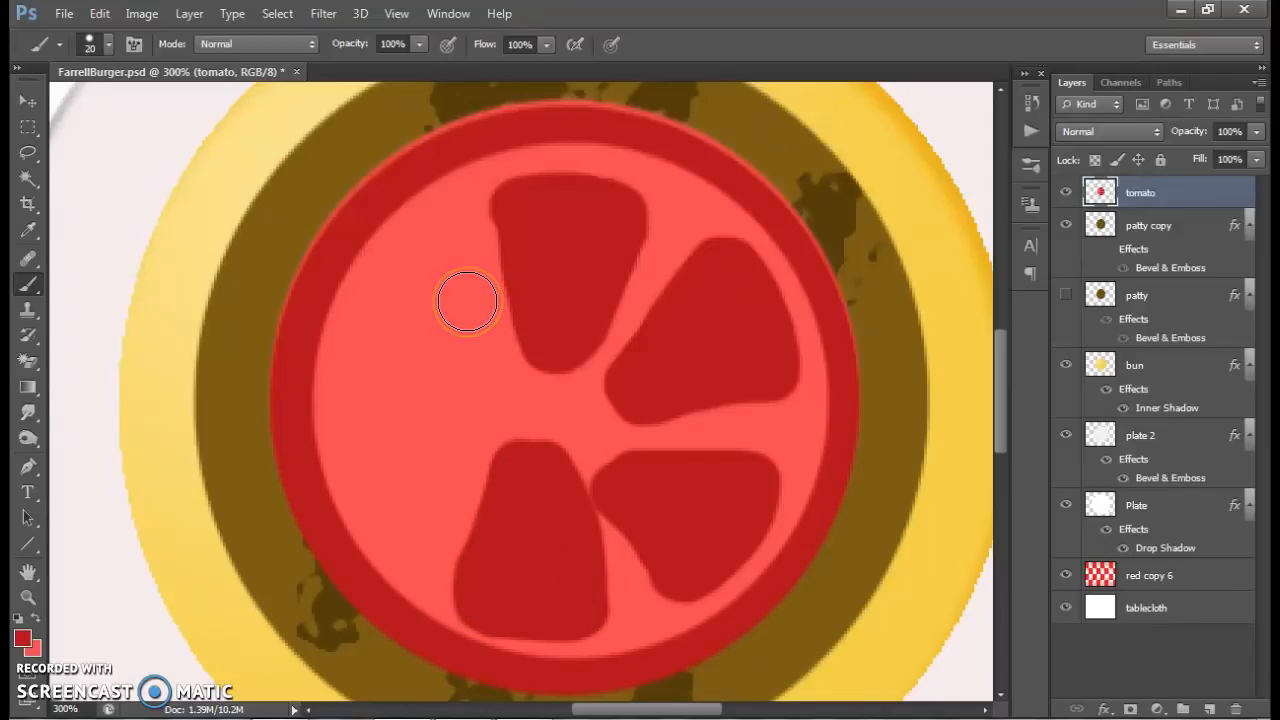
# Step: Revert the tomato in the history to the state before the freehand dark red segments
pyautogui.press(']')
pyautogui.press(']')
pyautogui.press(']')
pyautogui.press(']')
pyautogui.press(']')
pyautogui.press(']')
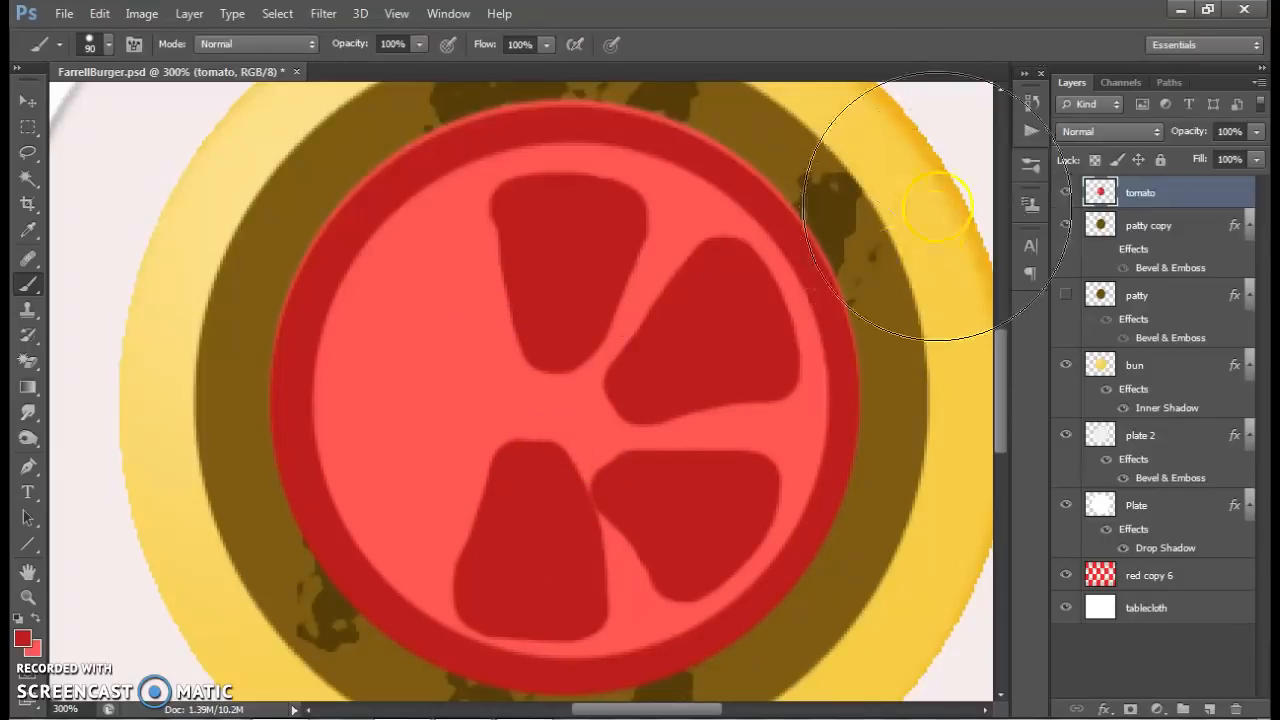
pyautogui.click(1030, 103)
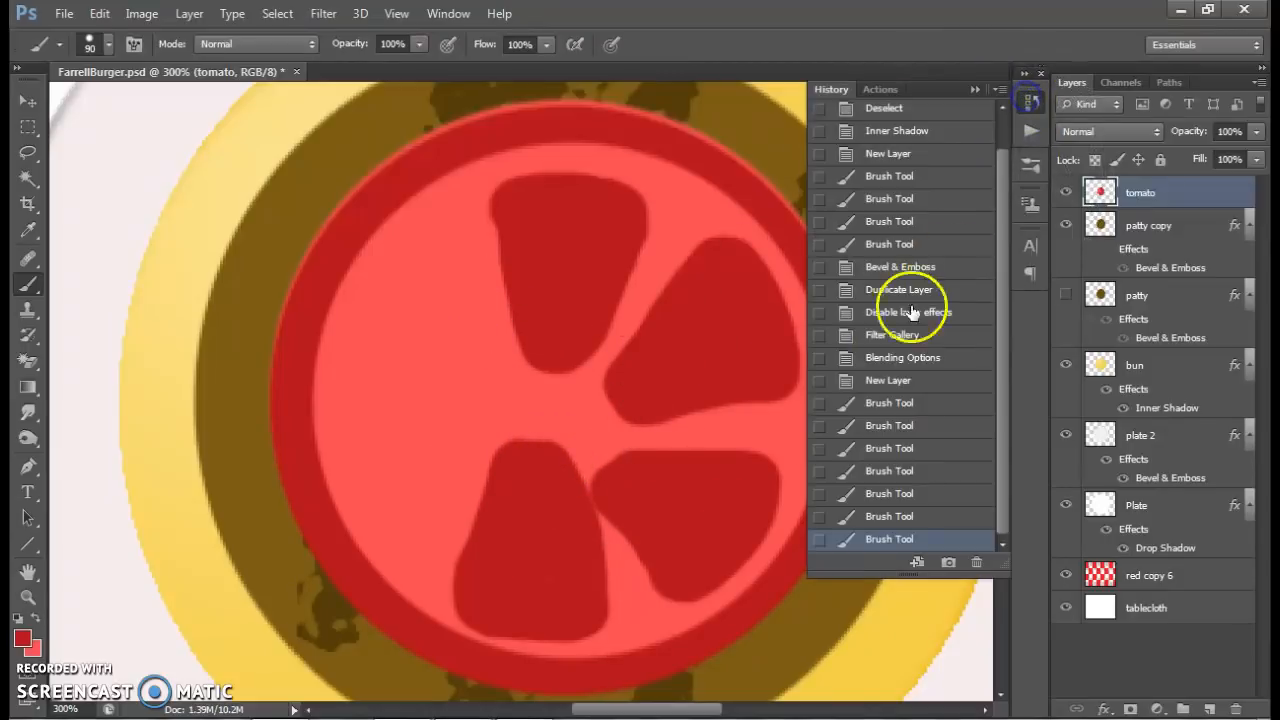
pyautogui.click(890, 471)
pyautogui.click(893, 448)
# Step: Paint a dark red circle centred in the light red area with one dab of a 150 px brush
pyautogui.press(']')
pyautogui.press(']')
pyautogui.press(']')
pyautogui.press(']')
pyautogui.press('[')
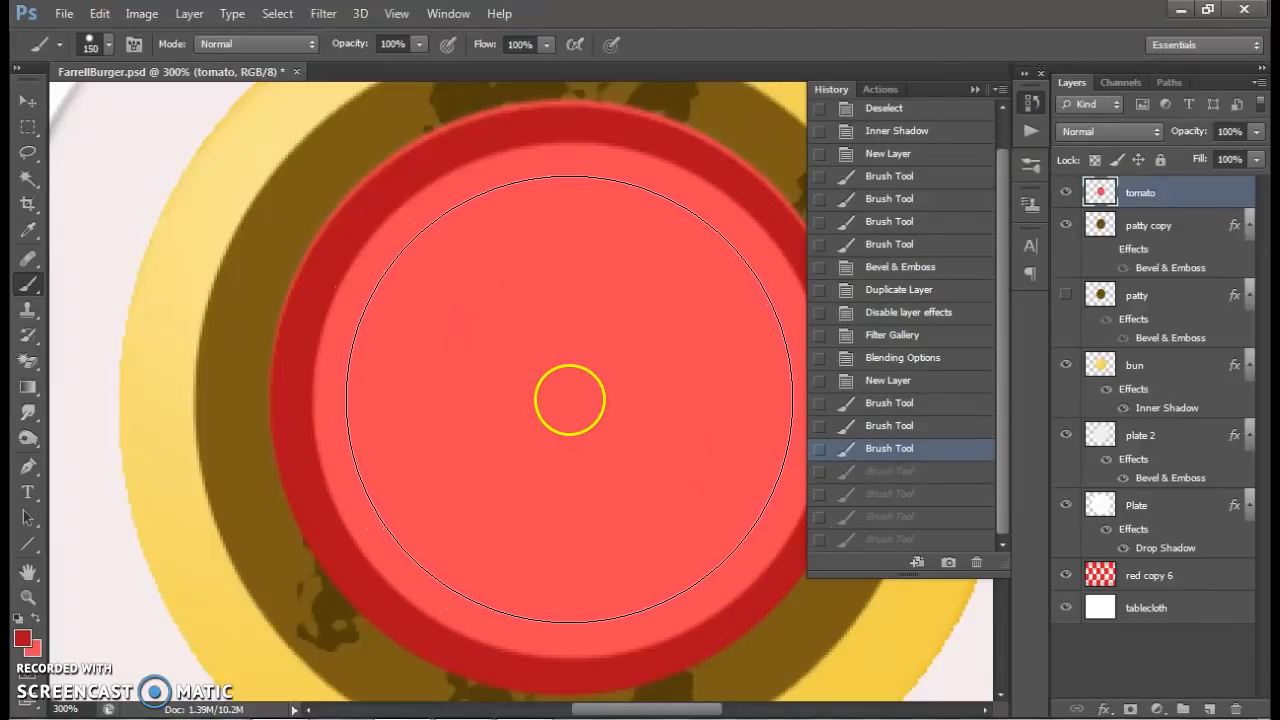
pyautogui.click(568, 399)
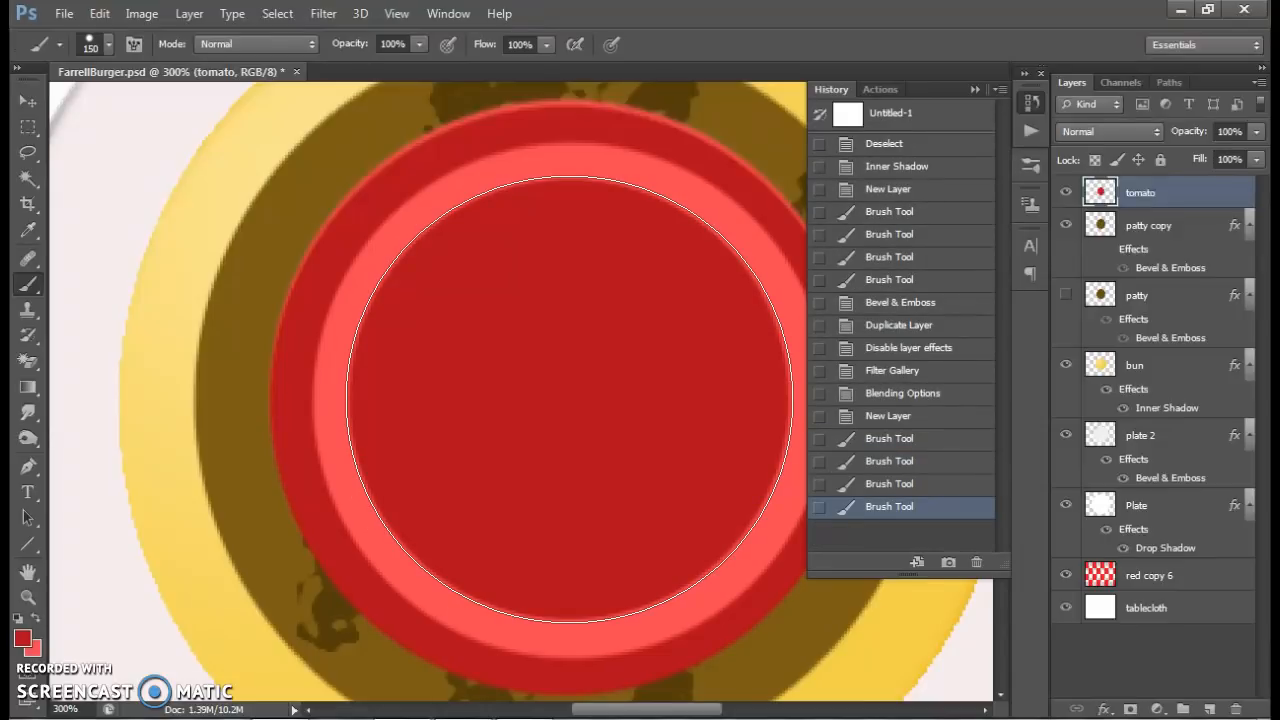
# Step: Sample the light red ring and paint a straight vertical line through the tomato's centre with a 10 px brush
pyautogui.press('i')
pyautogui.click(540, 168)
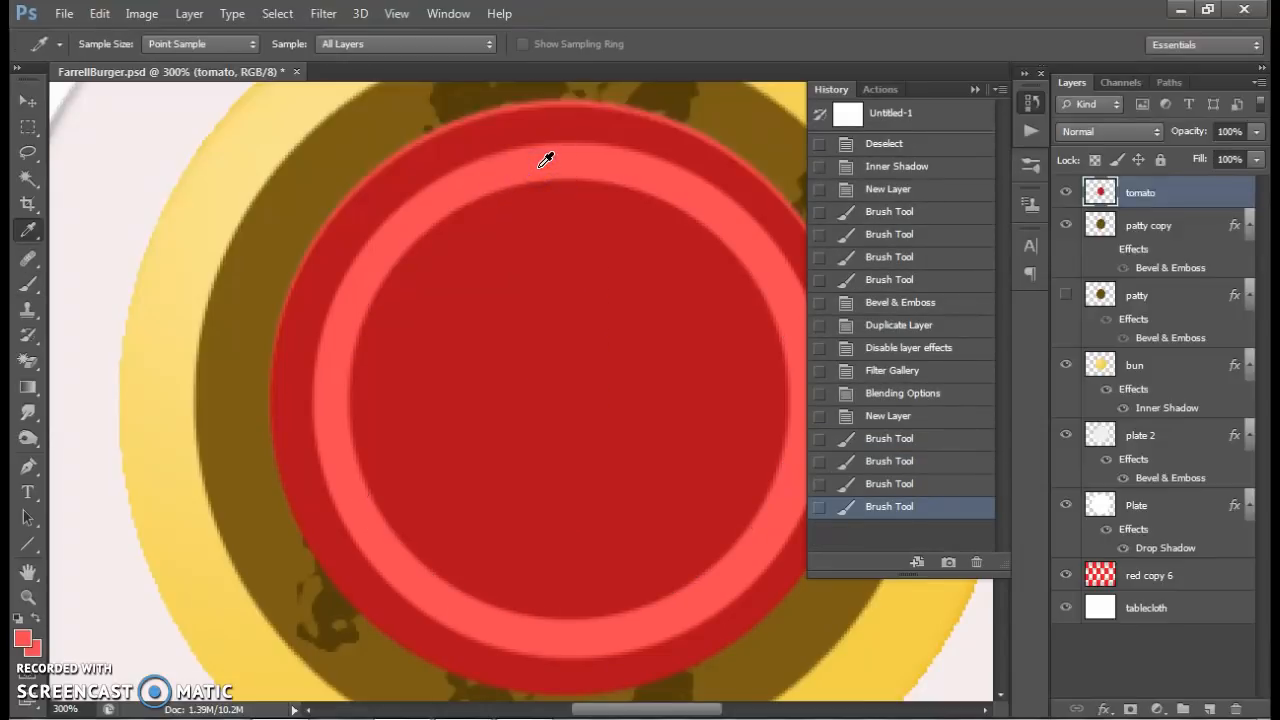
pyautogui.press('b')
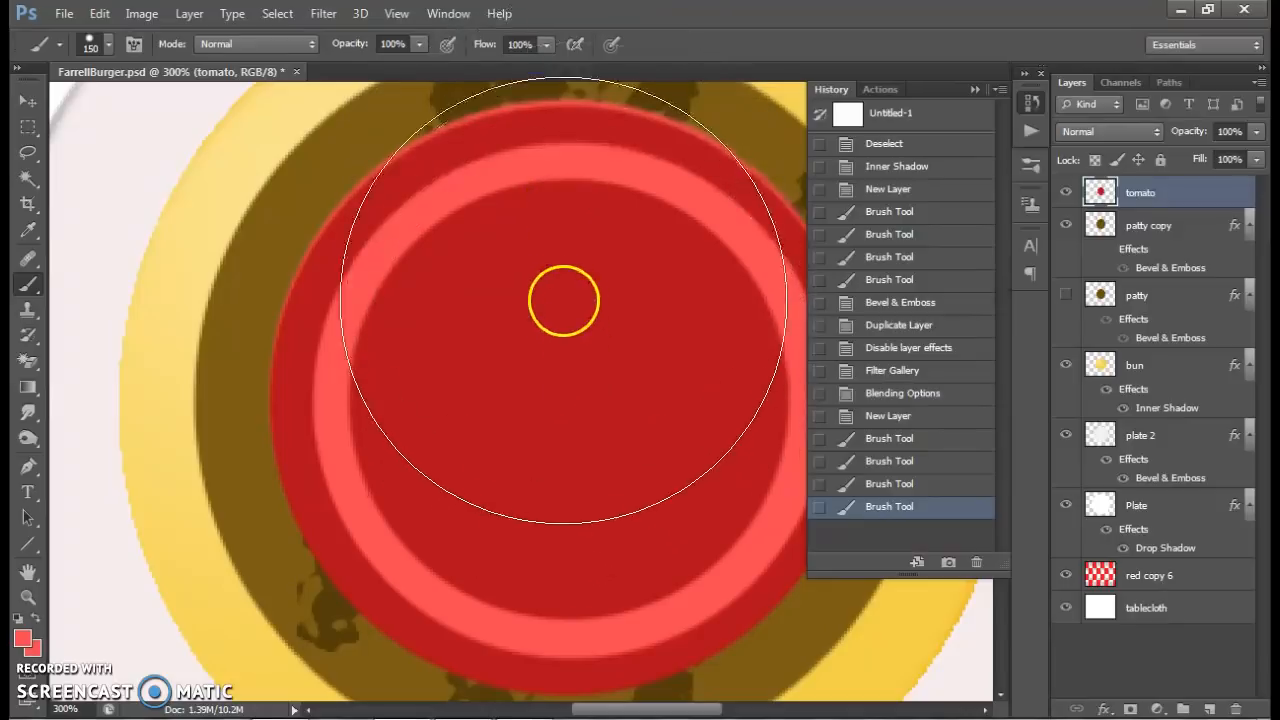
pyautogui.click(560, 387)
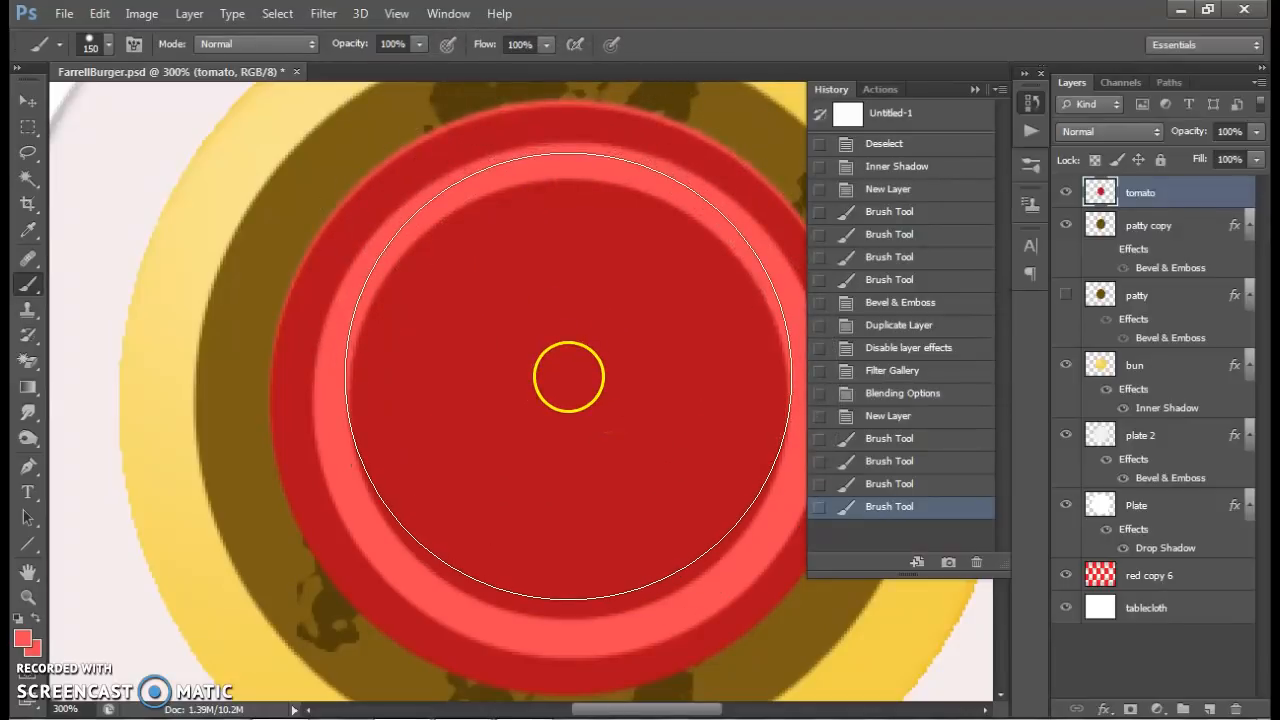
pyautogui.press('[')
pyautogui.press('[')
pyautogui.press('[')
pyautogui.press('[')
pyautogui.press('[')
pyautogui.press('[')
pyautogui.press('[')
pyautogui.press('[')
pyautogui.press('[')
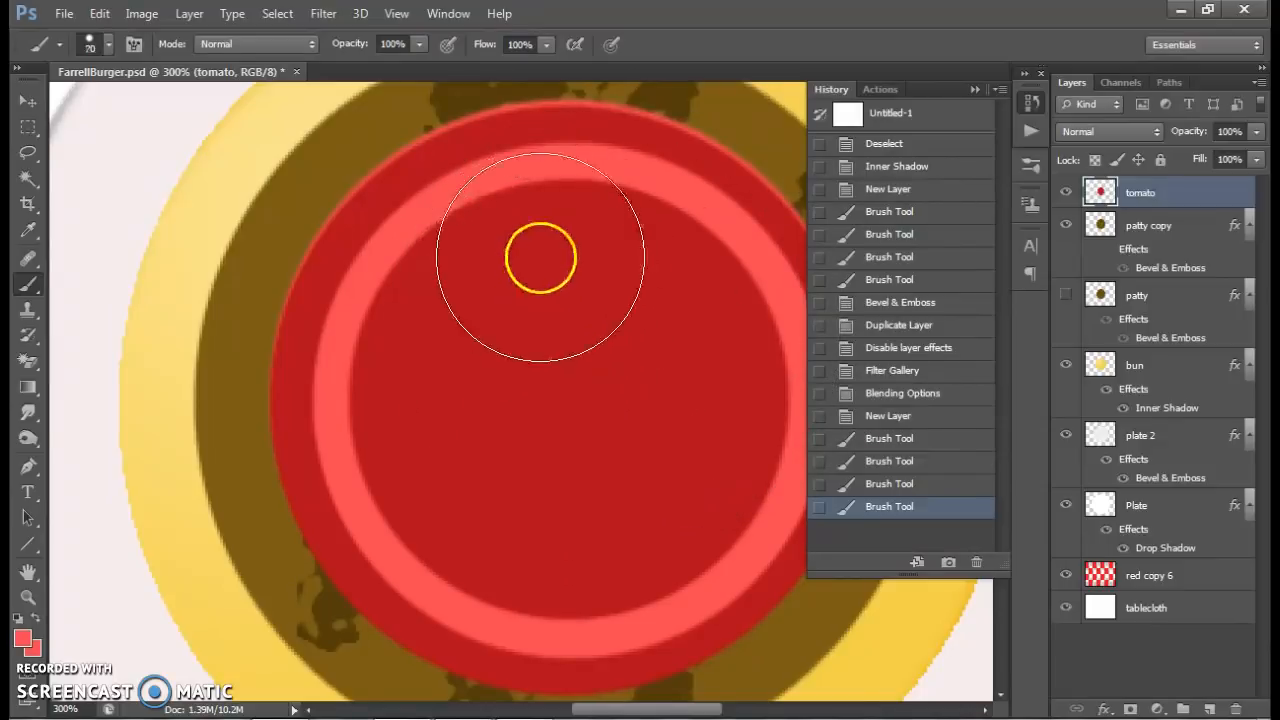
pyautogui.press('[')
pyautogui.press('[')
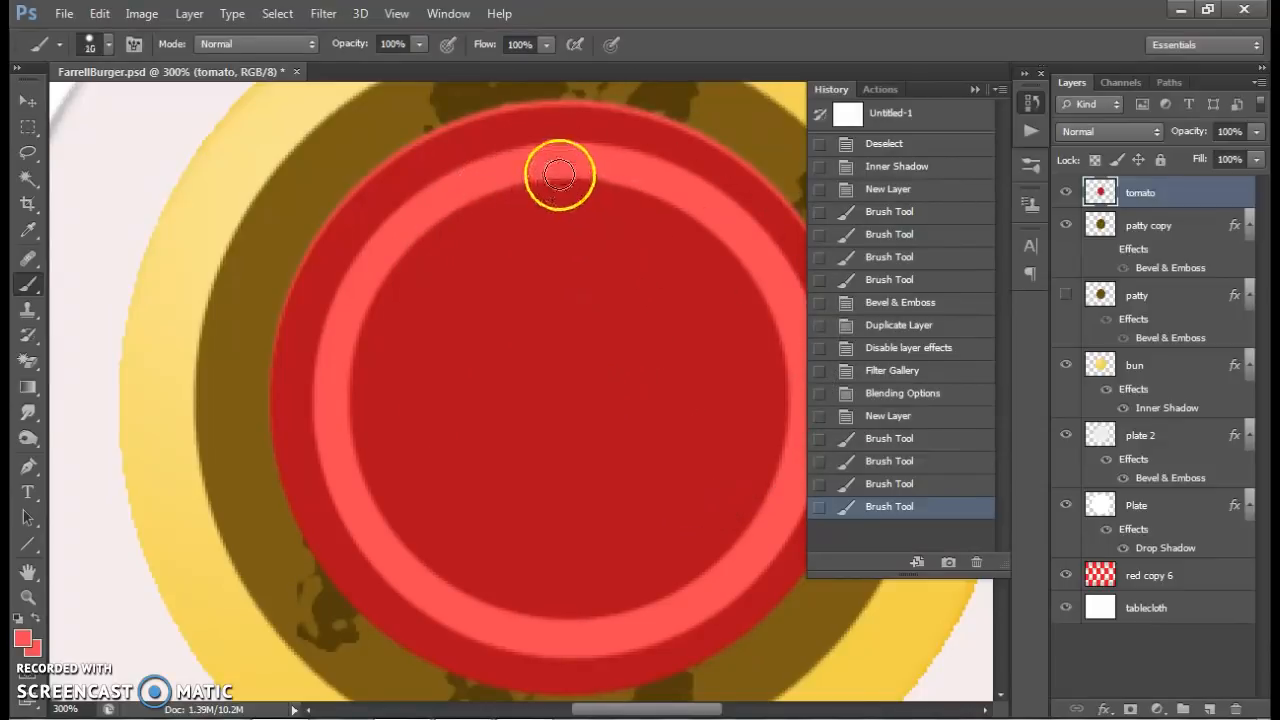
pyautogui.click(559, 175)
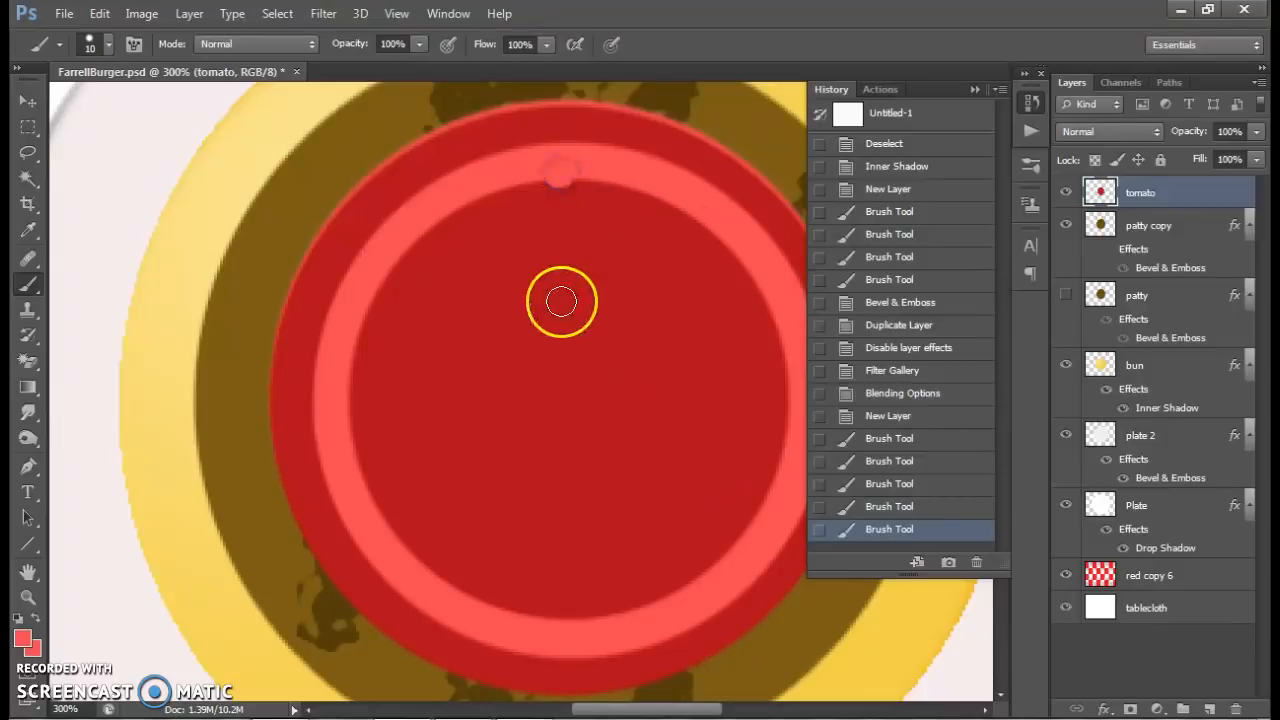
pyautogui.keyDown('shift'); pyautogui.click(566, 628); pyautogui.keyUp('shift')
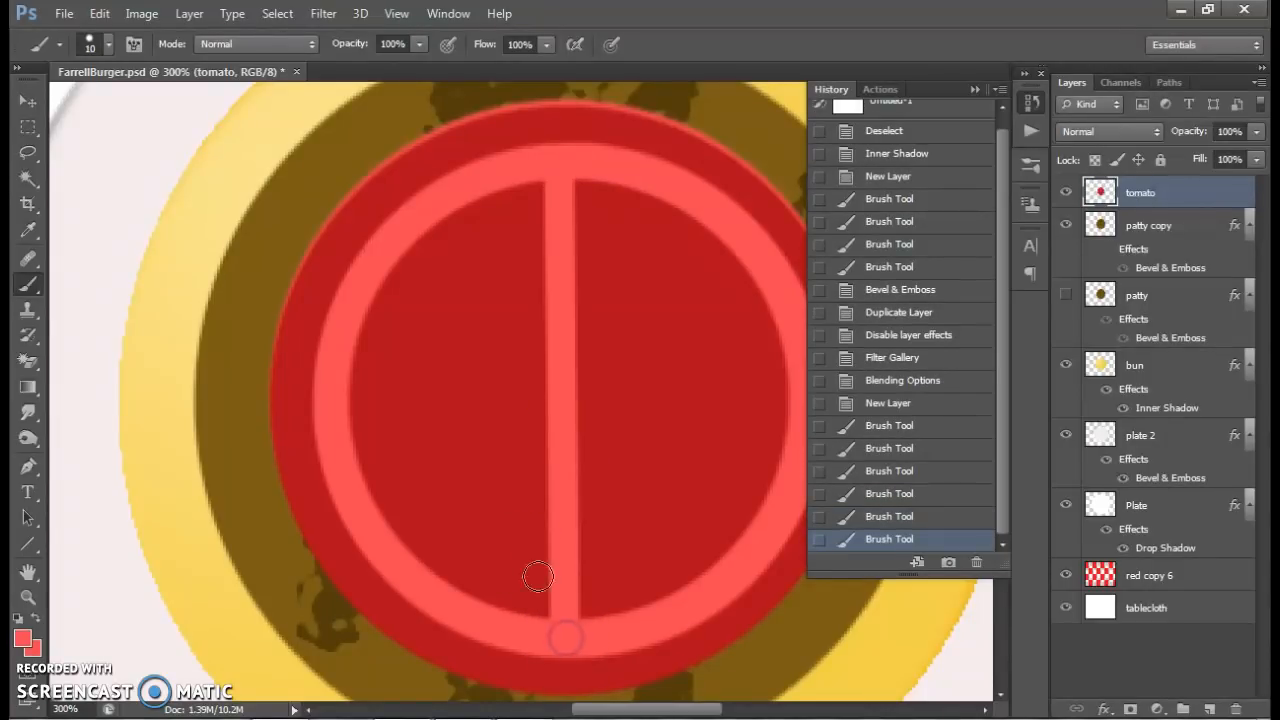
# Step: Paint two straight light red diagonals across the tomato to divide its dark red centre into six segments
pyautogui.click(374, 268)
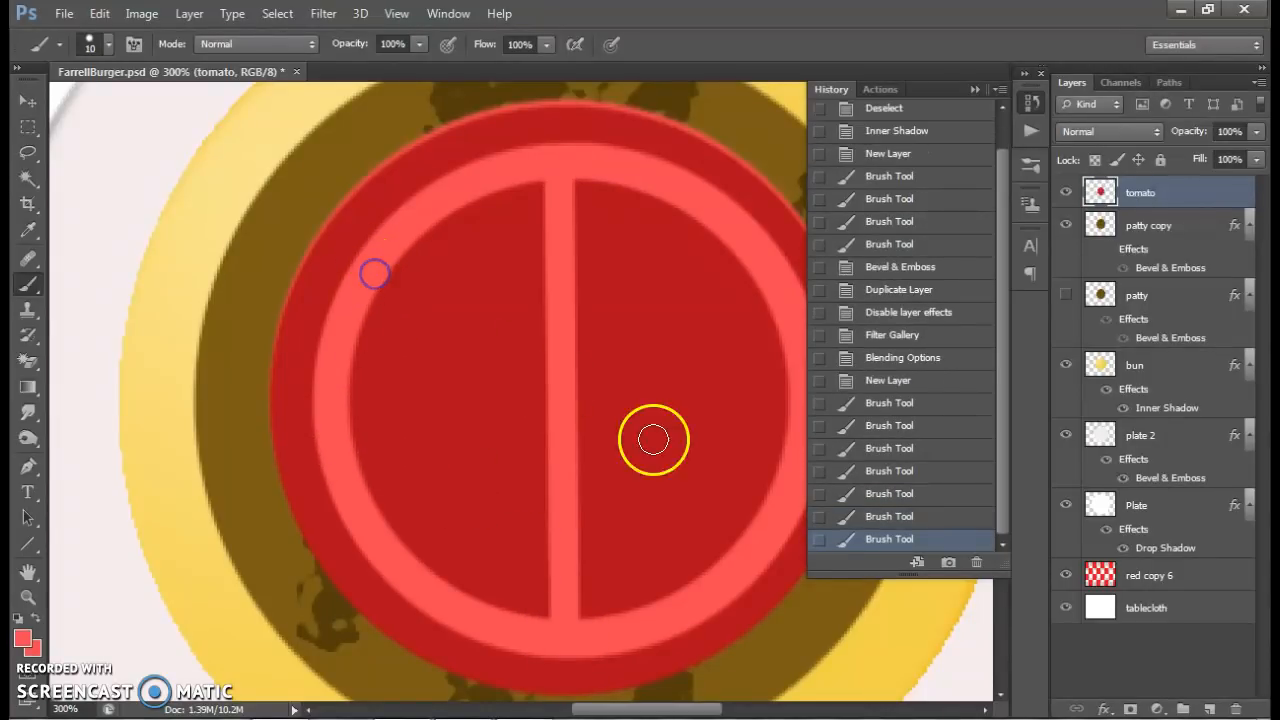
pyautogui.keyDown('shift'); pyautogui.click(760, 522); pyautogui.keyUp('shift')
pyautogui.click(366, 496)
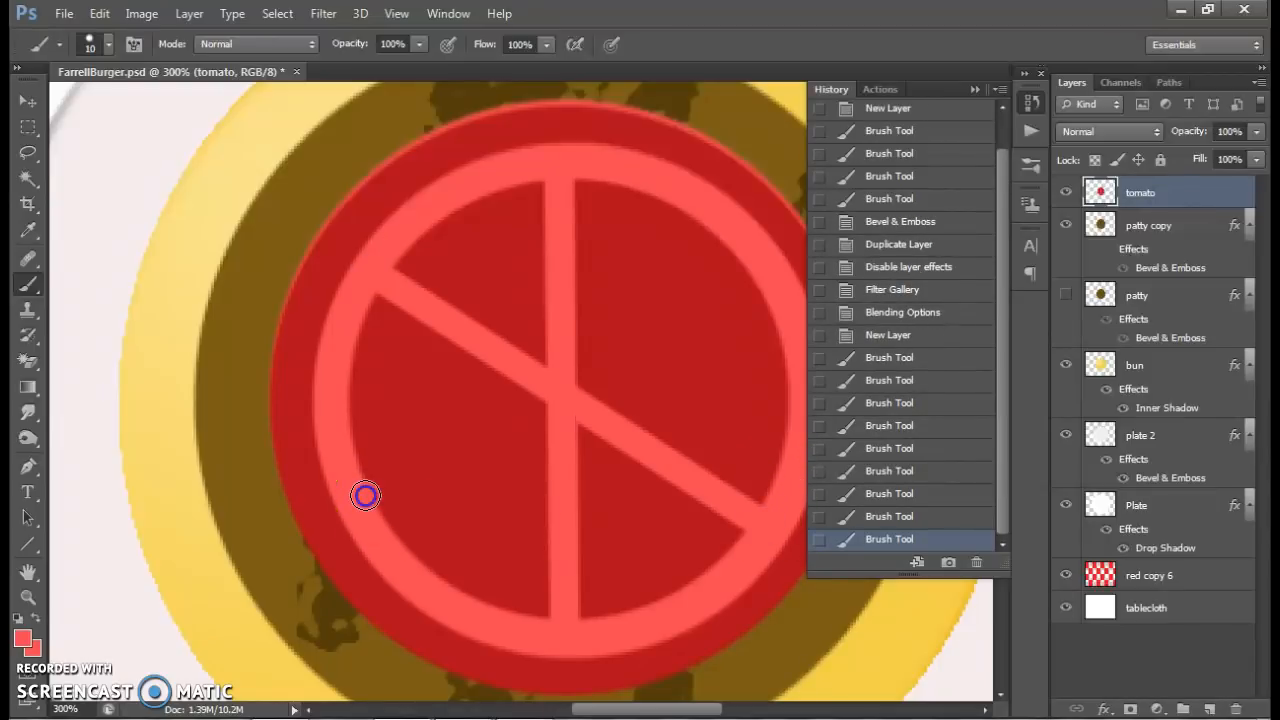
pyautogui.keyDown('shift'); pyautogui.click(745, 257); pyautogui.keyUp('shift')
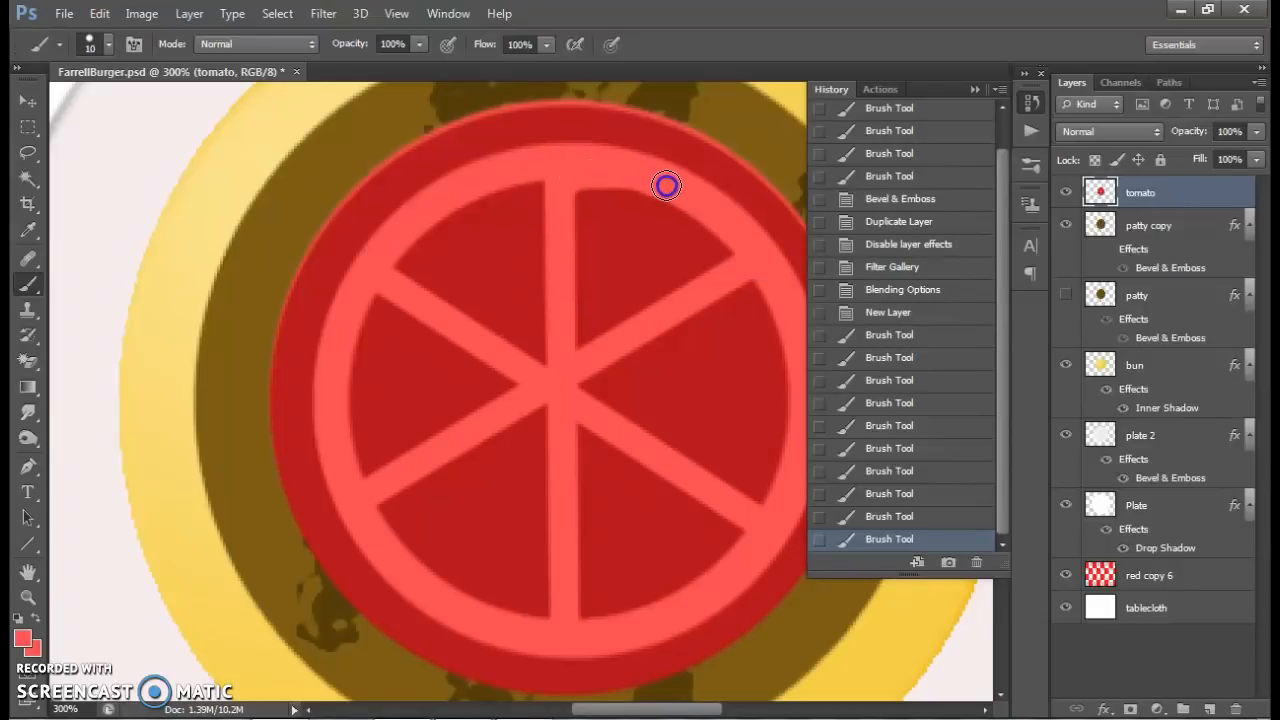
# Step: Round the outer corner of the upper-right tomato segment in light red and undo the last stroke at its inner corner
pyautogui.moveTo(713, 281); pyautogui.dragTo(709, 289)
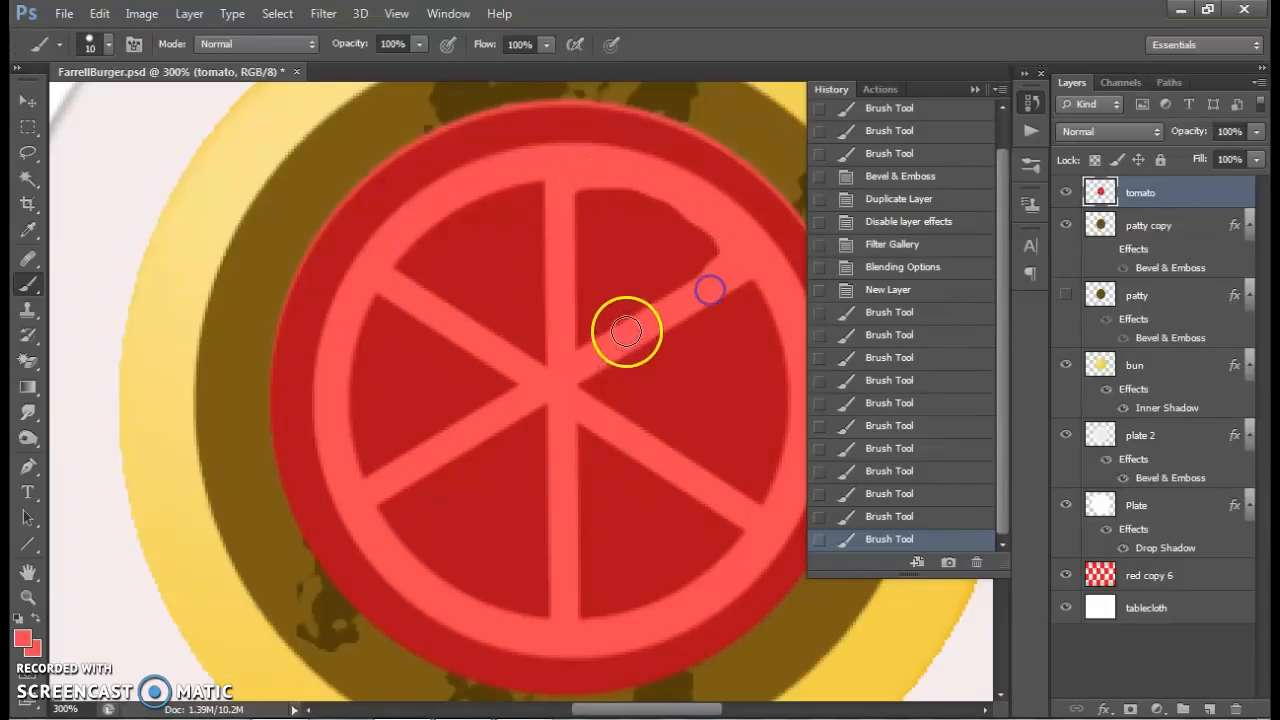
pyautogui.moveTo(576, 340); pyautogui.dragTo(600, 343)
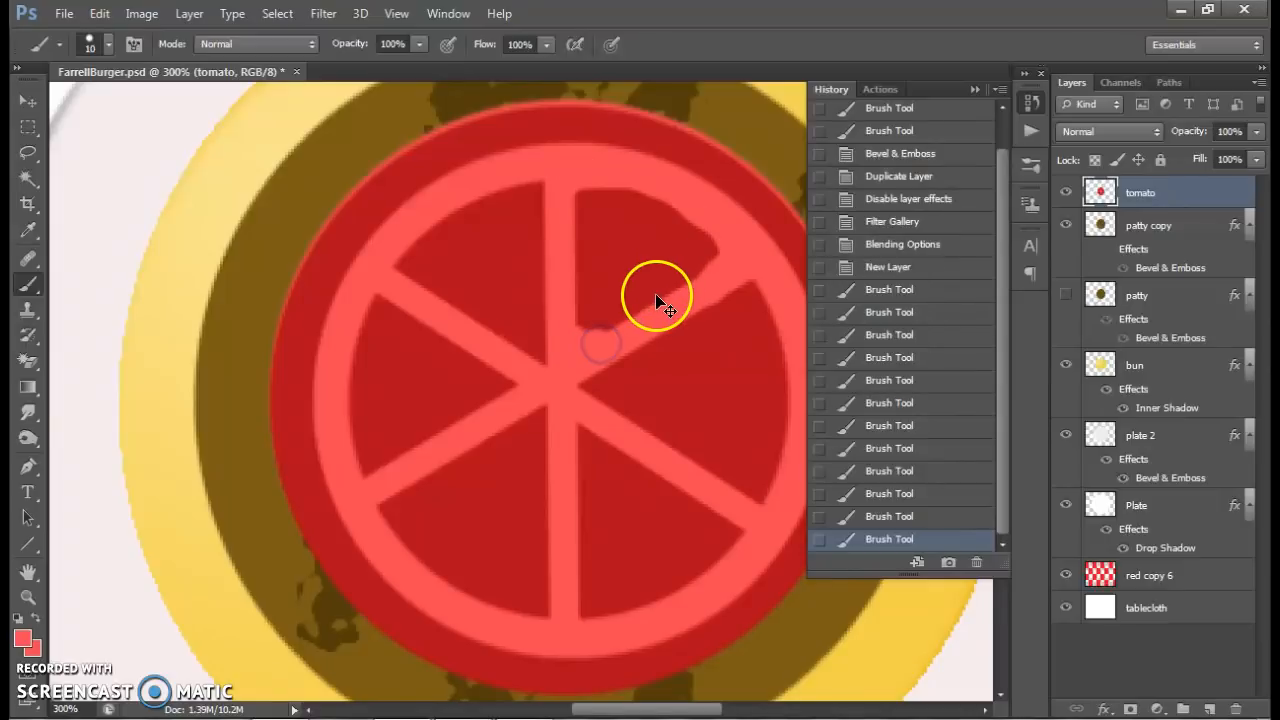
pyautogui.hotkey('ctrl', 'z')
# Step: Round the corners of the upper-left tomato segment in light red, reducing the brush to 6 px for the finer strokes
pyautogui.hotkey('ctrl', '+')
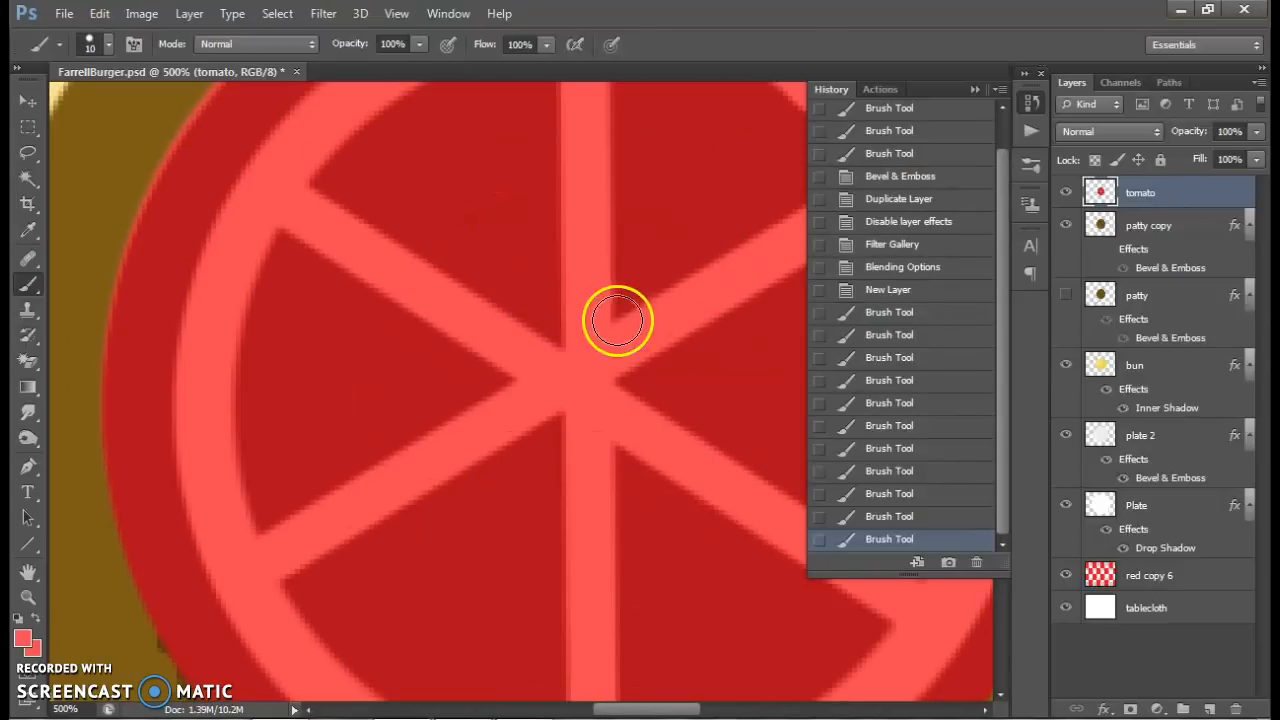
pyautogui.moveTo(578, 319)
pyautogui.mouseDown()
pyautogui.moveTo(560, 343)
pyautogui.moveTo(533, 338)
pyautogui.mouseUp()
pyautogui.click(527, 336)
pyautogui.press('[')
pyautogui.press('[')
pyautogui.press('[')
pyautogui.press('[')
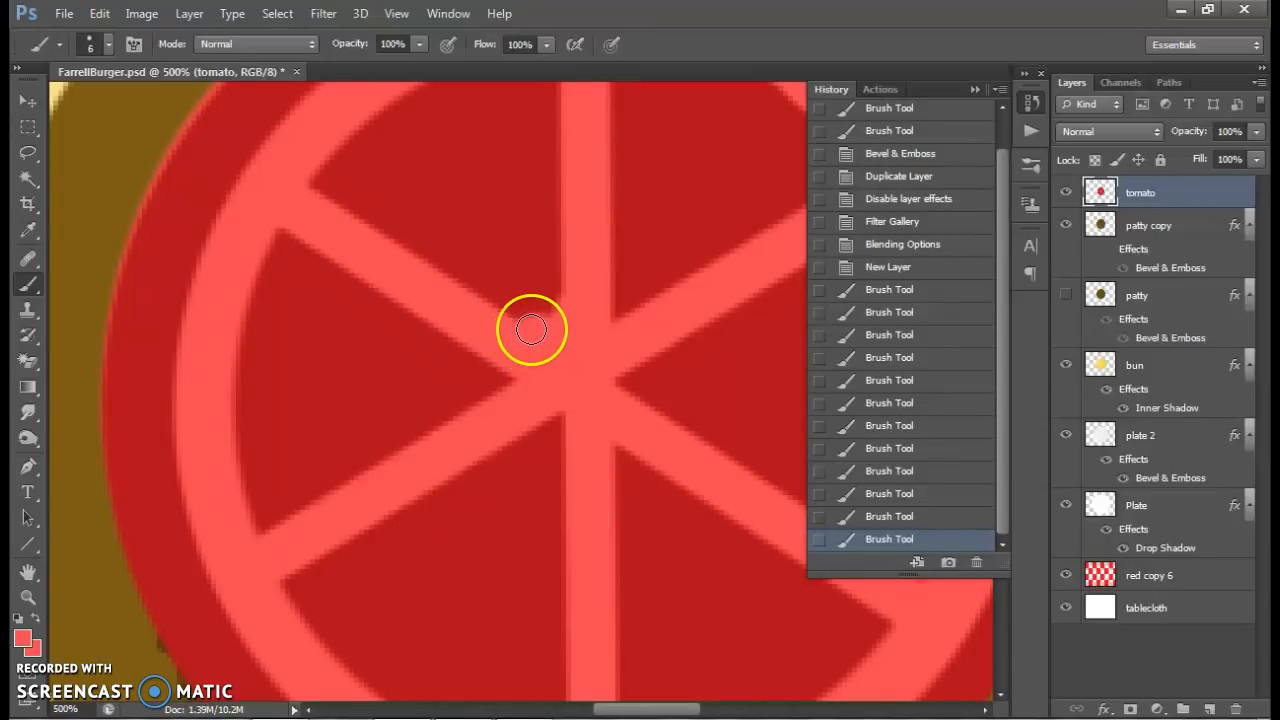
pyautogui.moveTo(485, 314)
pyautogui.mouseDown()
pyautogui.moveTo(537, 340)
pyautogui.moveTo(594, 317)
pyautogui.moveTo(594, 283)
pyautogui.moveTo(617, 322)
pyautogui.moveTo(643, 319)
pyautogui.mouseUp()
pyautogui.moveTo(523, 243); pyautogui.dragTo(529, 386)
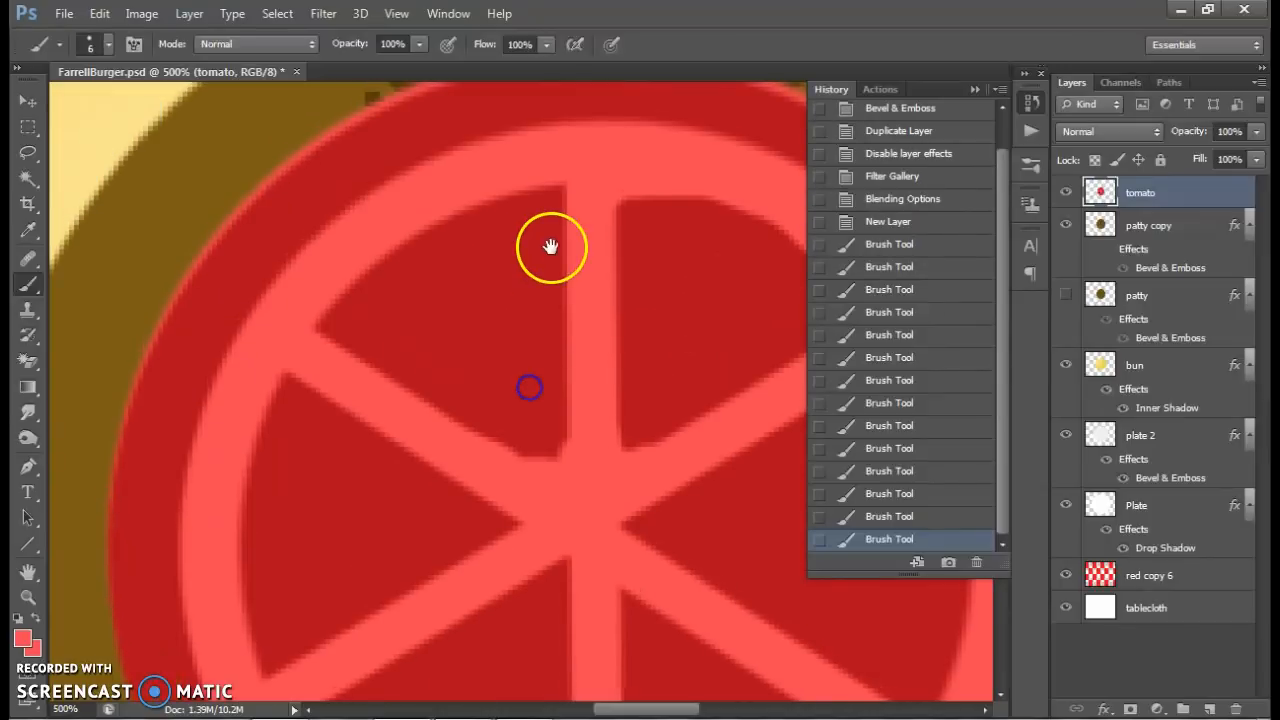
pyautogui.moveTo(571, 200); pyautogui.dragTo(511, 187)
pyautogui.moveTo(333, 291); pyautogui.dragTo(325, 298)
# Step: Round the corners of the left tomato segment with light red strokes of the 6 px brush
pyautogui.moveTo(330, 361); pyautogui.dragTo(251, 404)
pyautogui.moveTo(232, 652)
pyautogui.mouseDown()
pyautogui.moveTo(253, 671)
pyautogui.moveTo(305, 671)
pyautogui.mouseUp()
pyautogui.moveTo(508, 540); pyautogui.dragTo(476, 483)
# Step: Round the corners of the lower-left tomato segment with light red strokes of the 6 px brush
pyautogui.press('space')
pyautogui.moveTo(516, 566); pyautogui.dragTo(467, 350)
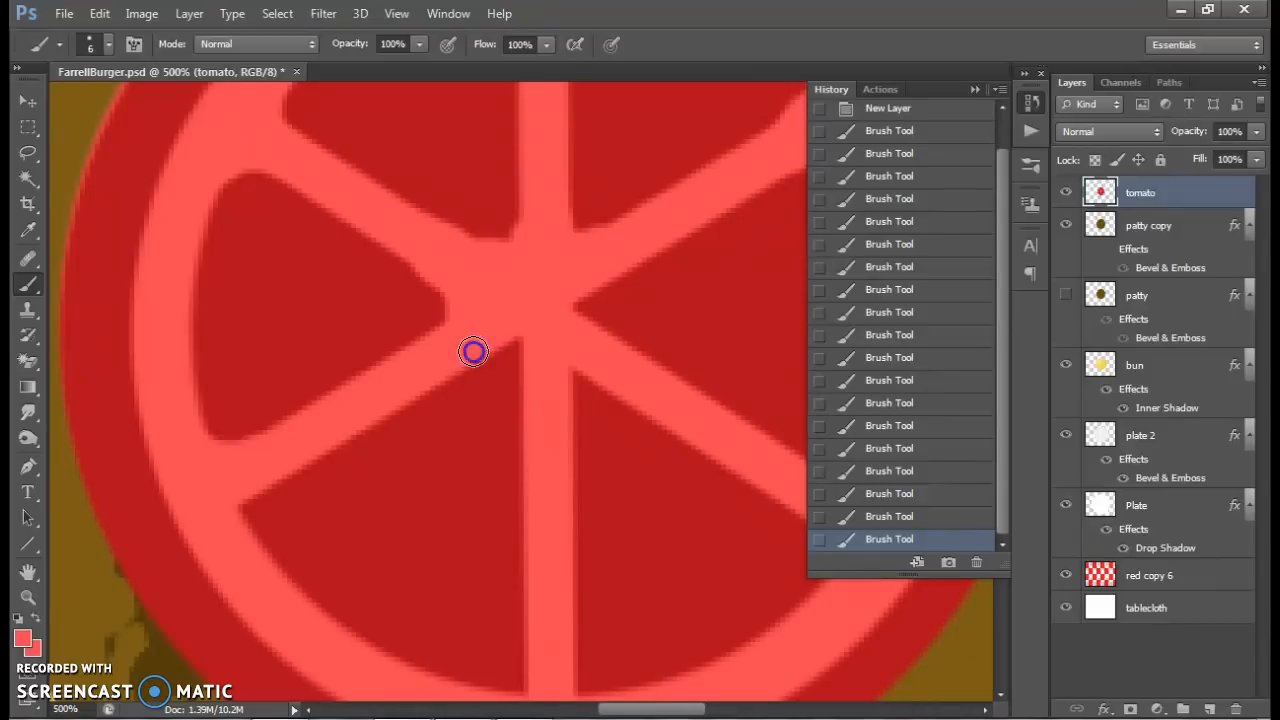
pyautogui.moveTo(540, 412); pyautogui.dragTo(539, 440)
pyautogui.moveTo(514, 374)
pyautogui.mouseDown()
pyautogui.moveTo(538, 400)
pyautogui.moveTo(506, 349)
pyautogui.moveTo(459, 366)
pyautogui.mouseUp()
pyautogui.moveTo(249, 491); pyautogui.dragTo(249, 540)
pyautogui.press('space')
pyautogui.moveTo(453, 665); pyautogui.dragTo(409, 523)
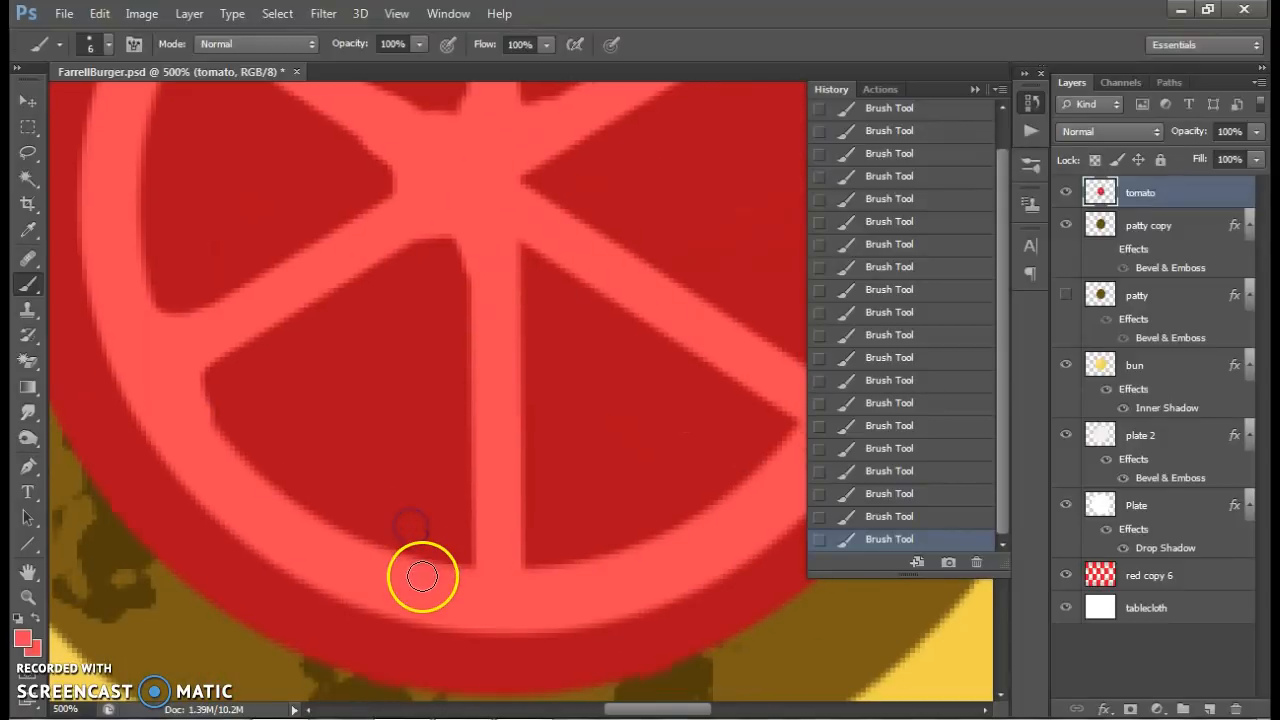
# Step: Round the corners of the lower-right tomato segment with light red strokes of the 6 px brush
pyautogui.moveTo(576, 567); pyautogui.dragTo(584, 567)
pyautogui.moveTo(780, 469)
pyautogui.mouseDown()
pyautogui.moveTo(788, 427)
pyautogui.moveTo(772, 394)
pyautogui.mouseUp()
pyautogui.click(537, 250)
# Step: Round the outer corners of the right tomato segment with light red strokes of the 6 px brush
pyautogui.press('space')
pyautogui.moveTo(527, 240); pyautogui.dragTo(437, 409)
pyautogui.moveTo(660, 212); pyautogui.dragTo(691, 196)
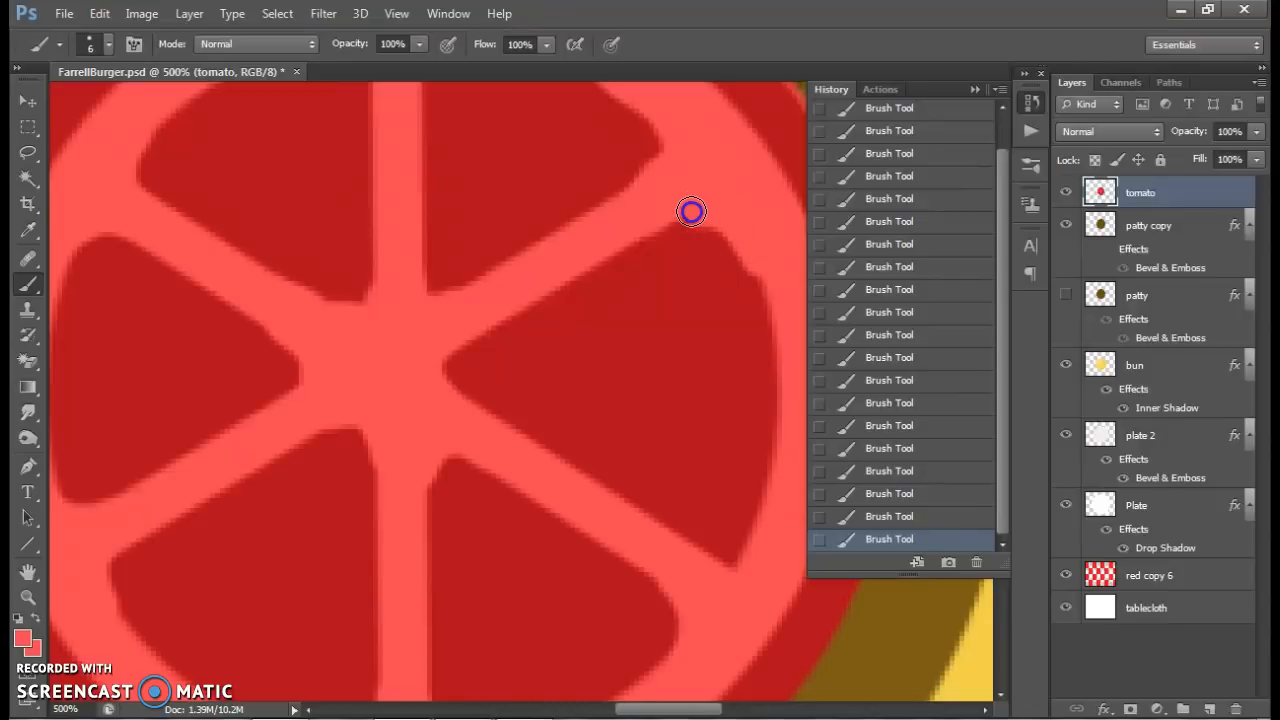
pyautogui.moveTo(757, 543)
pyautogui.mouseDown()
pyautogui.moveTo(674, 555)
pyautogui.moveTo(749, 540)
pyautogui.mouseUp()
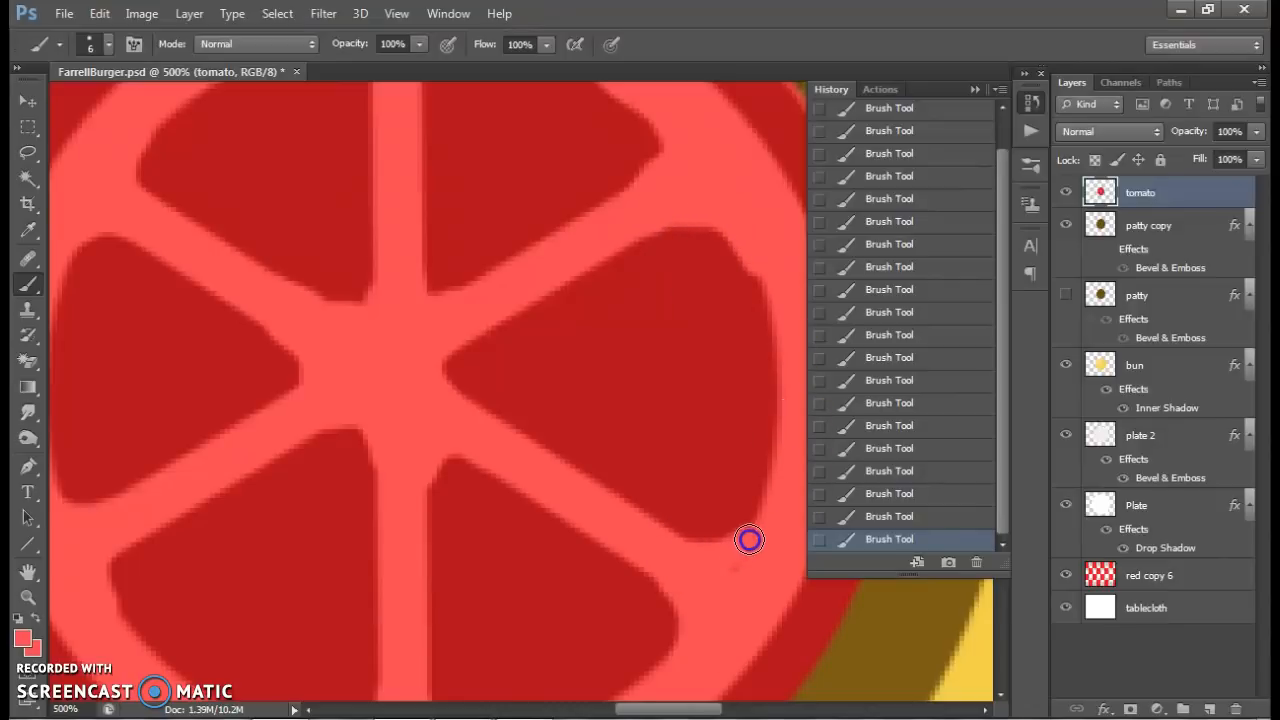
# Step: Round the inner tip and smooth the outer edge of the right tomato segment with light red 6 px brush strokes
pyautogui.moveTo(460, 411)
pyautogui.mouseDown()
pyautogui.moveTo(440, 383)
pyautogui.moveTo(451, 336)
pyautogui.mouseUp()
pyautogui.moveTo(705, 228); pyautogui.dragTo(768, 267)
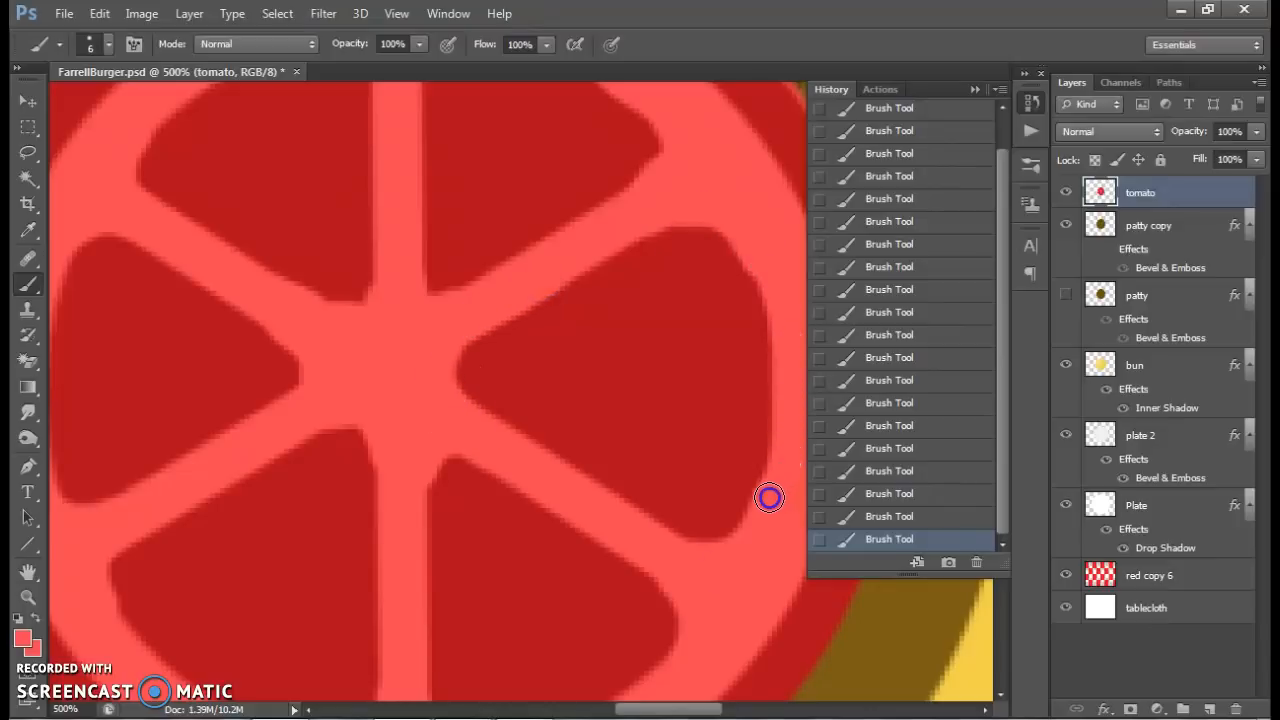
pyautogui.hotkey('ctrl', '0')
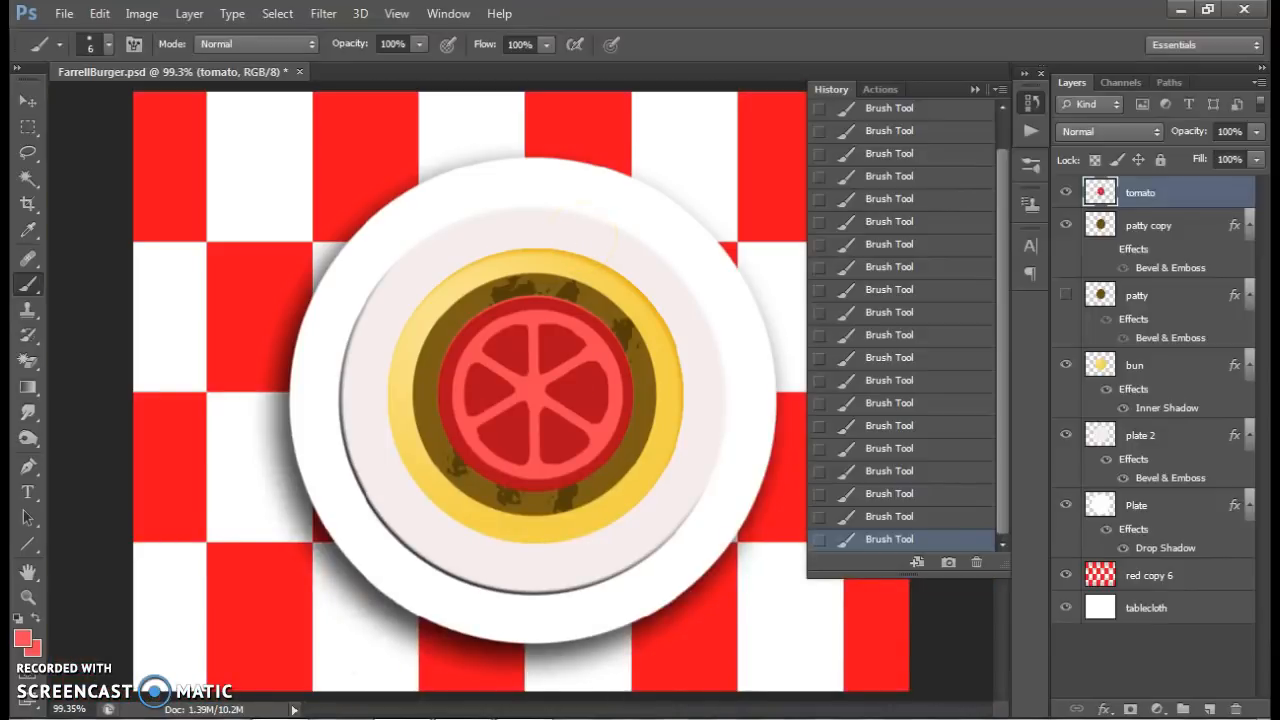
# Step: Check the tomato slice photos in Chrome, and set Photoshop's foreground colour to a yellow sampled from the bun
pyautogui.hotkey('alt', 'Tab')
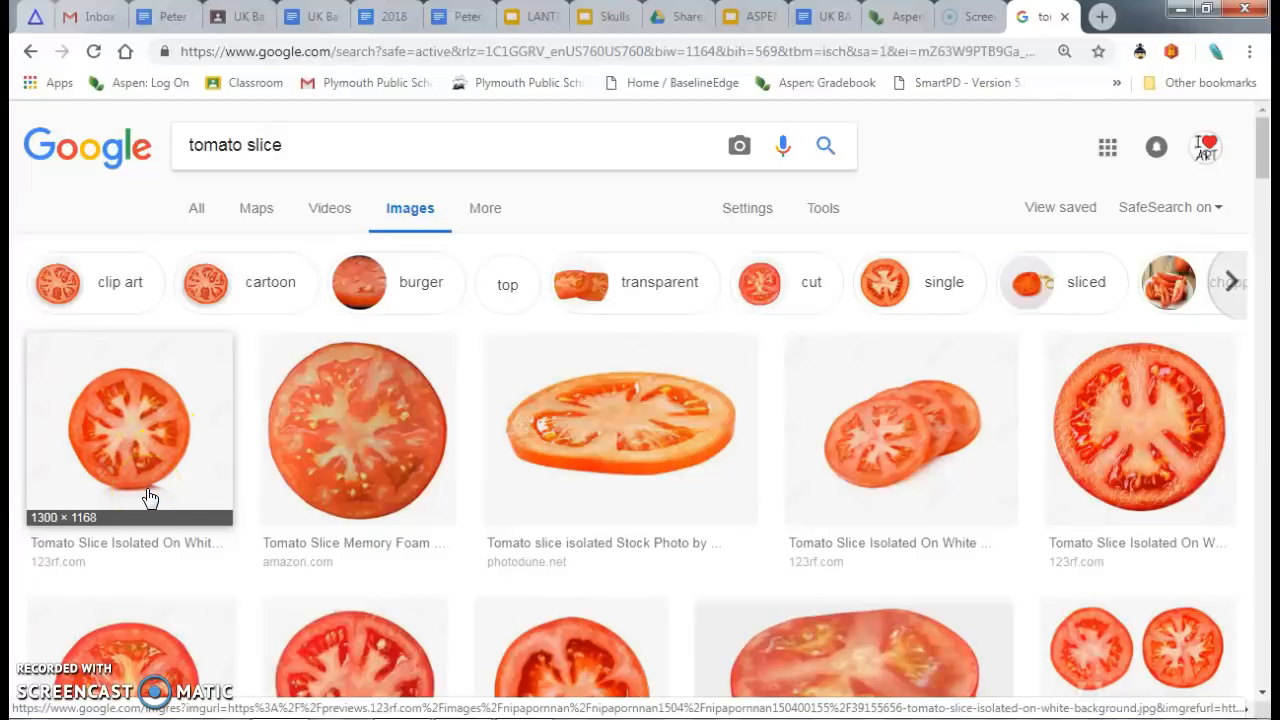
pyautogui.click(340, 717)
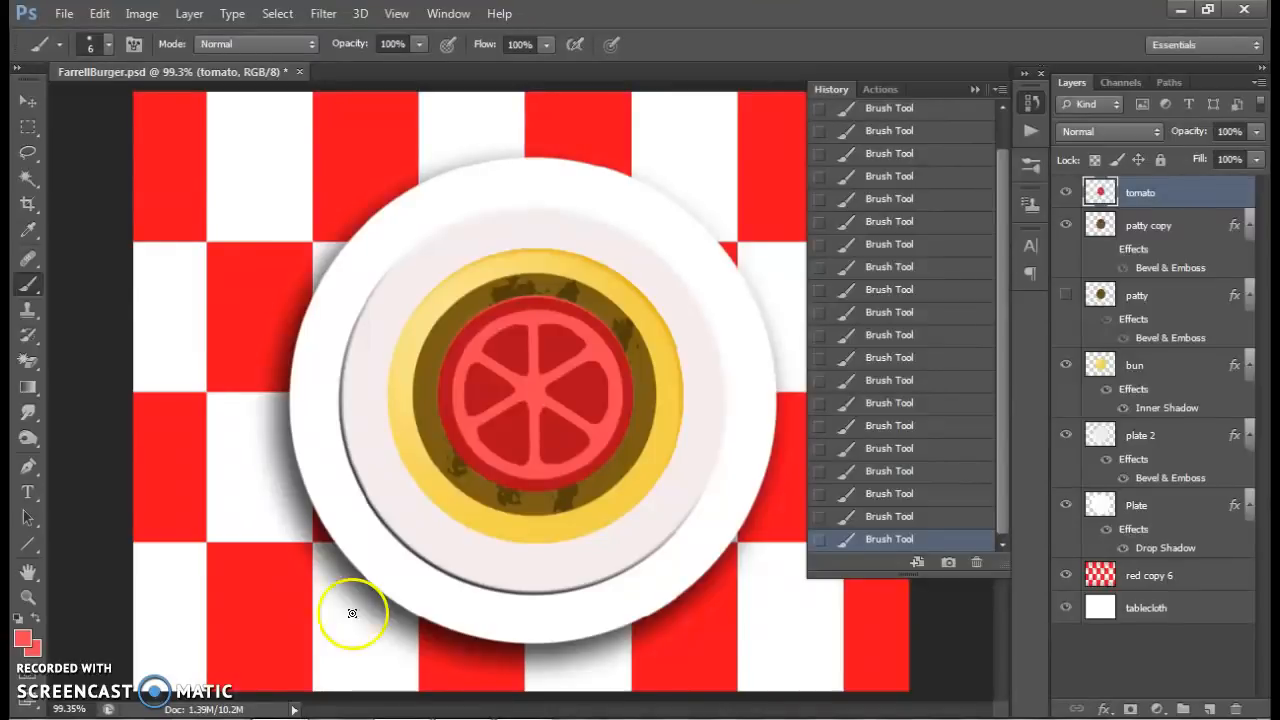
pyautogui.hotkey('ctrl', '+')
pyautogui.hotkey('ctrl', '+')
pyautogui.hotkey('ctrl', '+')
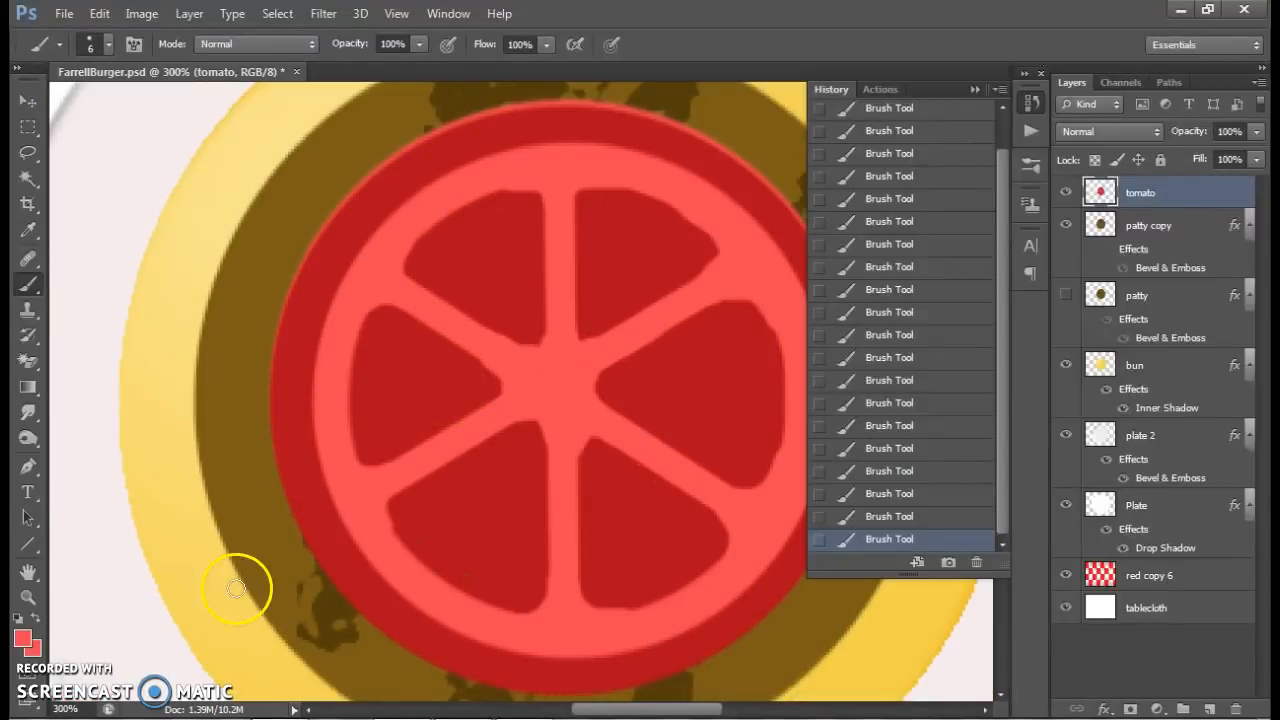
pyautogui.click(24, 640)
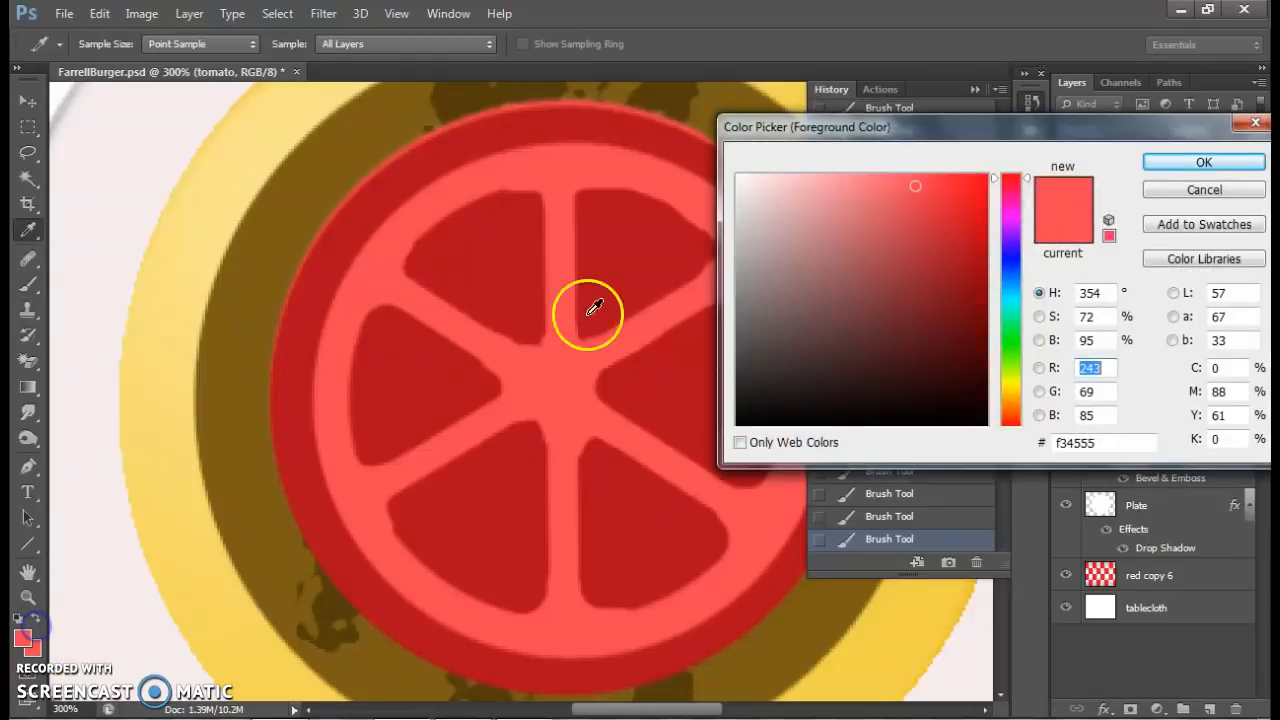
pyautogui.click(217, 174)
pyautogui.click(884, 178)
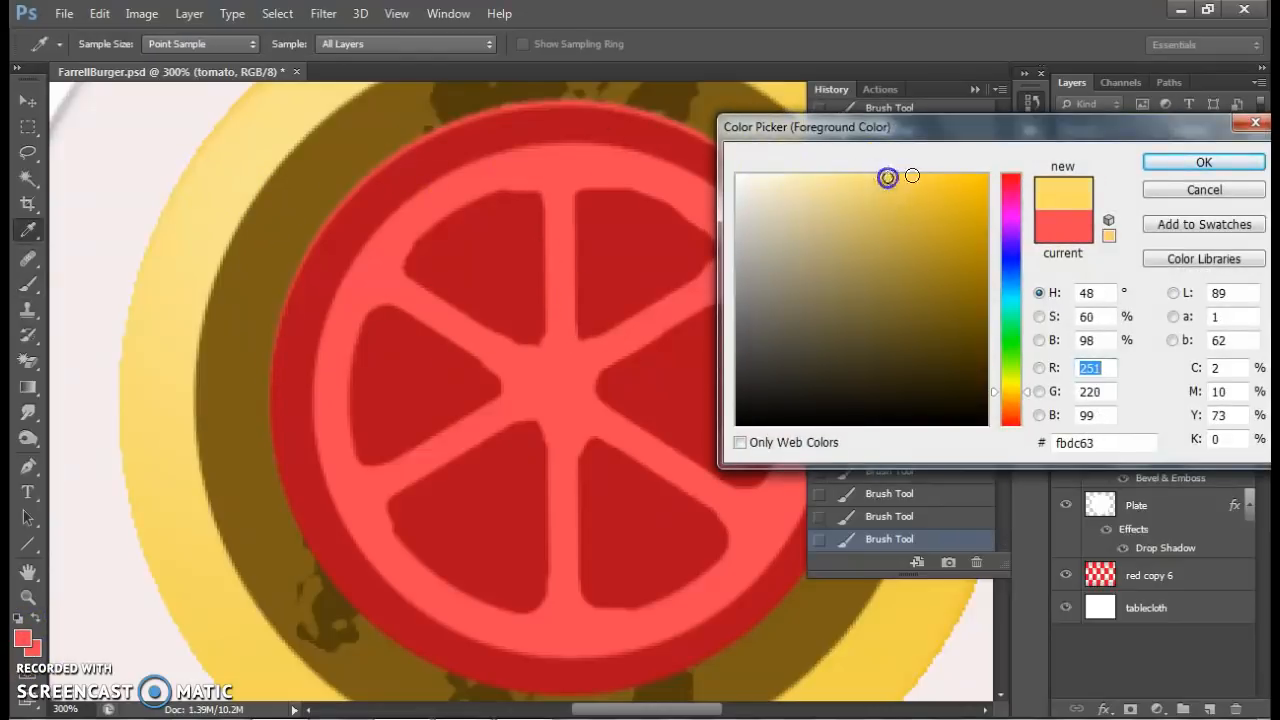
pyautogui.click(1167, 162)
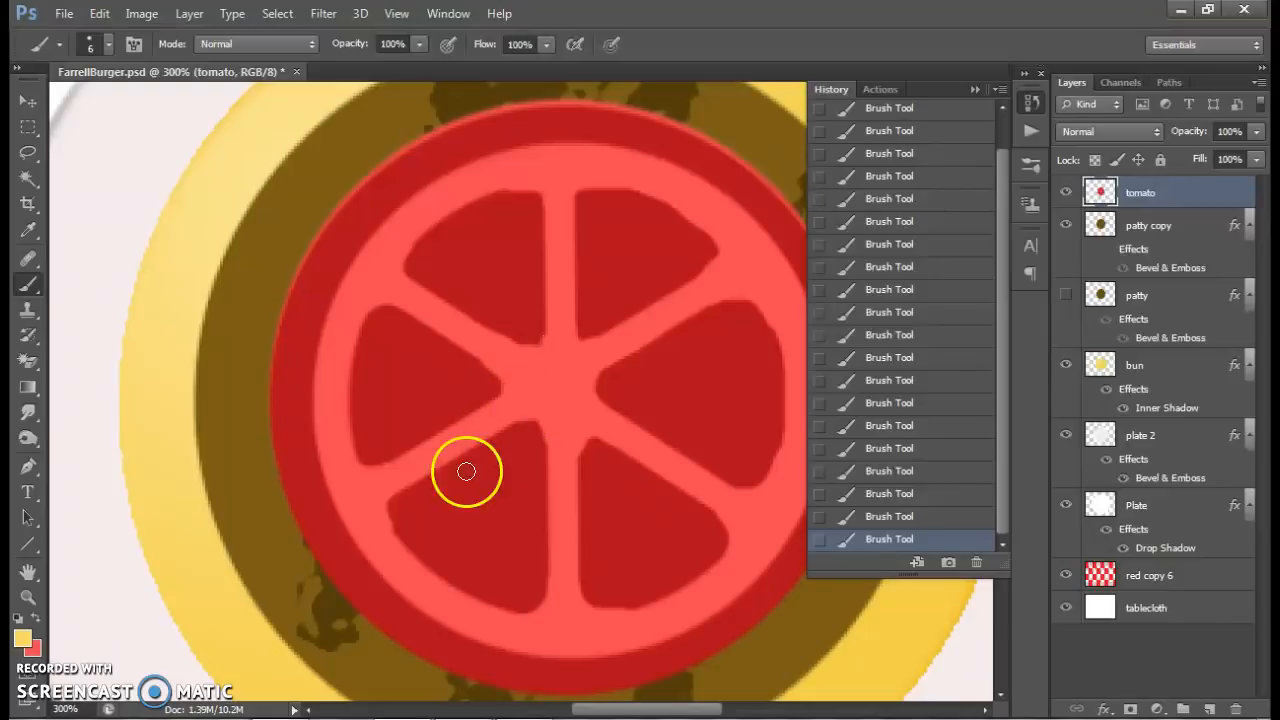
# Step: Recheck the tomato slice photos in Chrome, and lighten Photoshop's foreground colour to the pale cream faedba
pyautogui.click(277, 718)
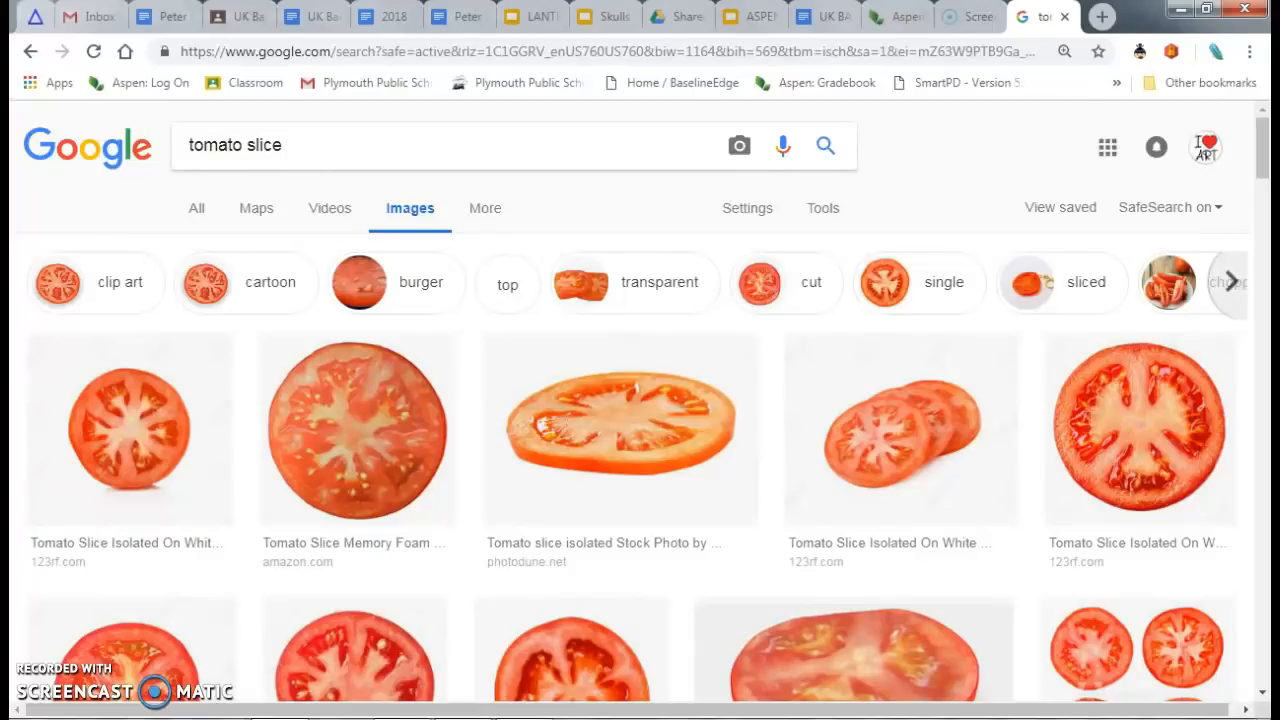
pyautogui.moveTo(401, 716)
pyautogui.click(400, 630)
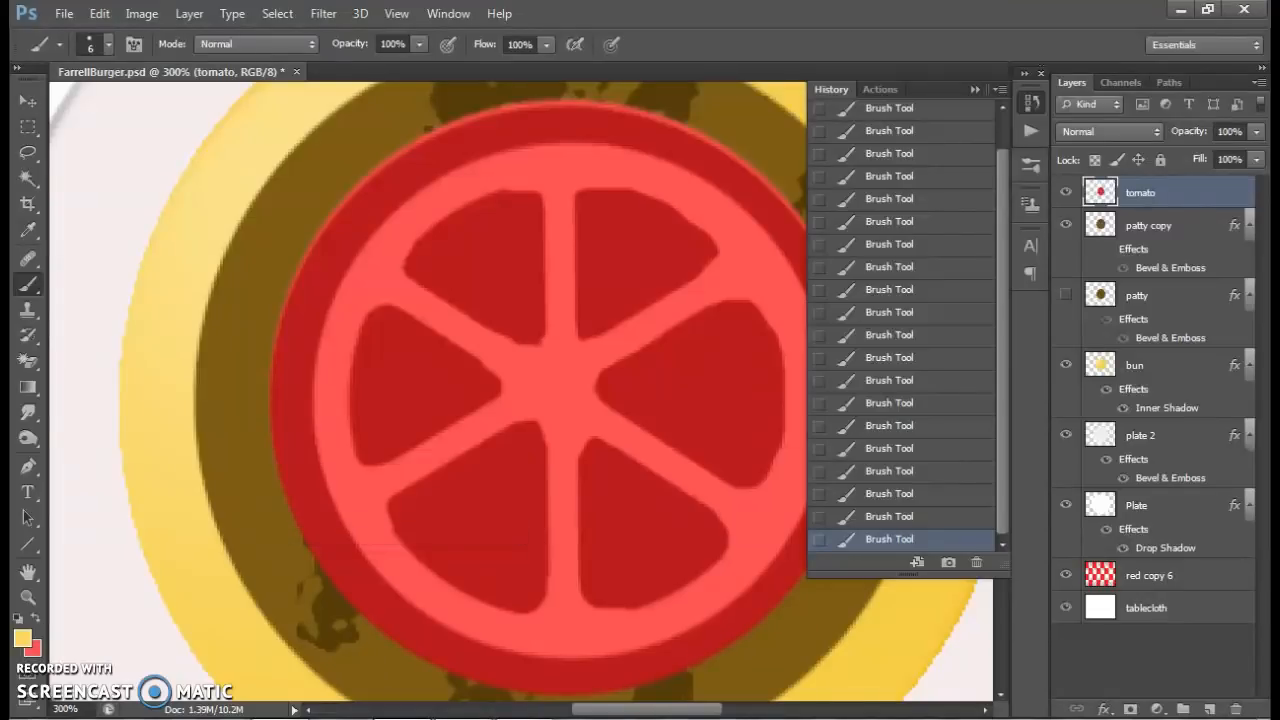
pyautogui.click(22, 642)
pyautogui.click(800, 179)
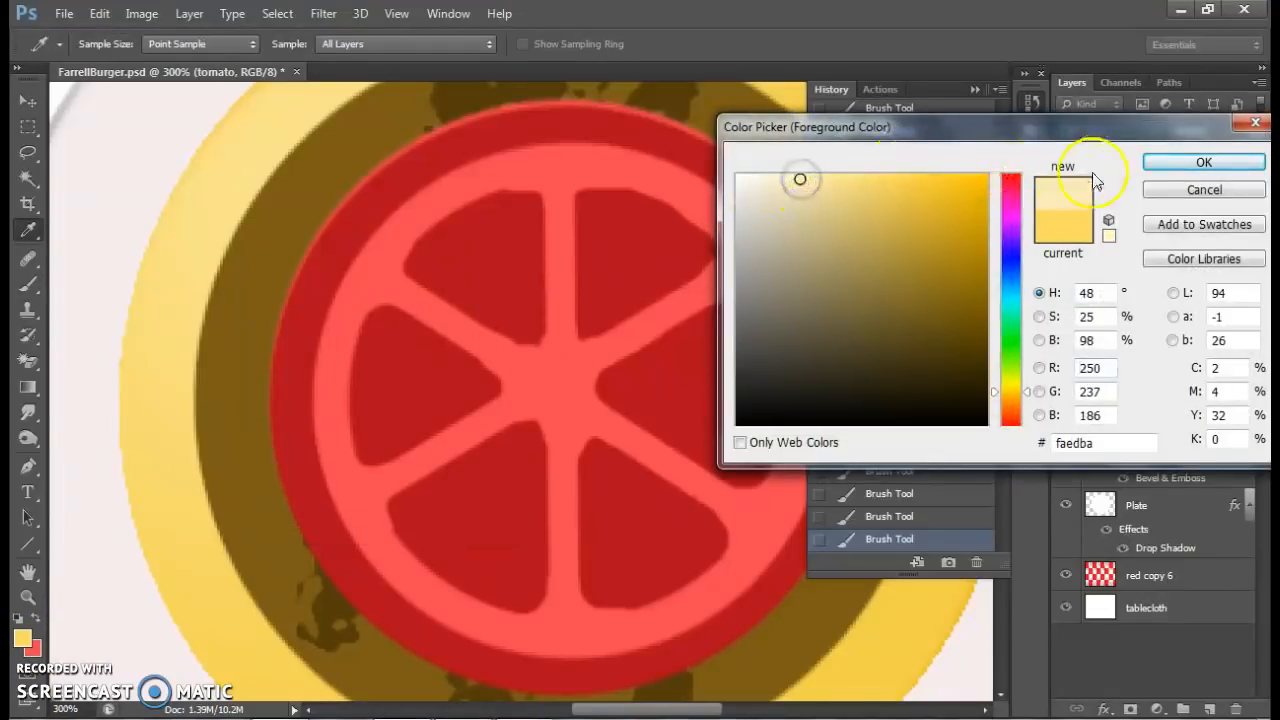
pyautogui.press('Return')
# Step: Paint a solid, irregular star-shaped cream core over the centre of the tomato slice with the 6 px brush
pyautogui.press('b')
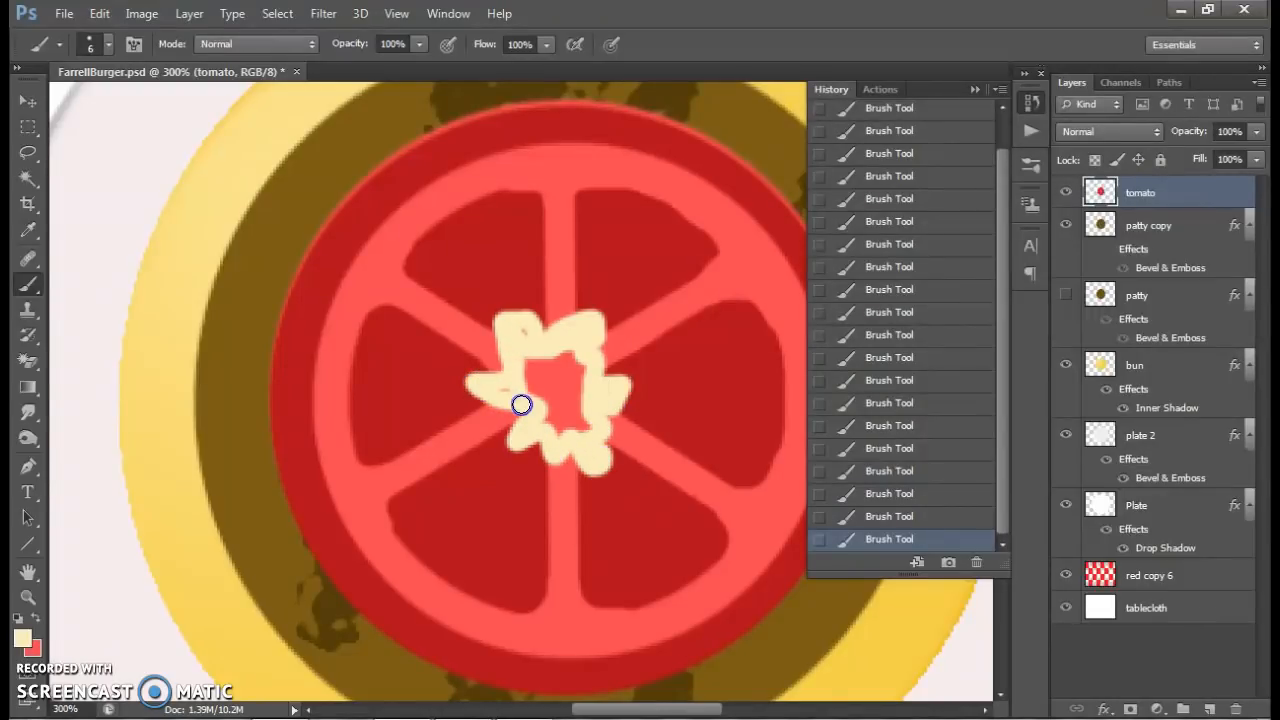
pyautogui.moveTo(558, 380); pyautogui.dragTo(580, 380)
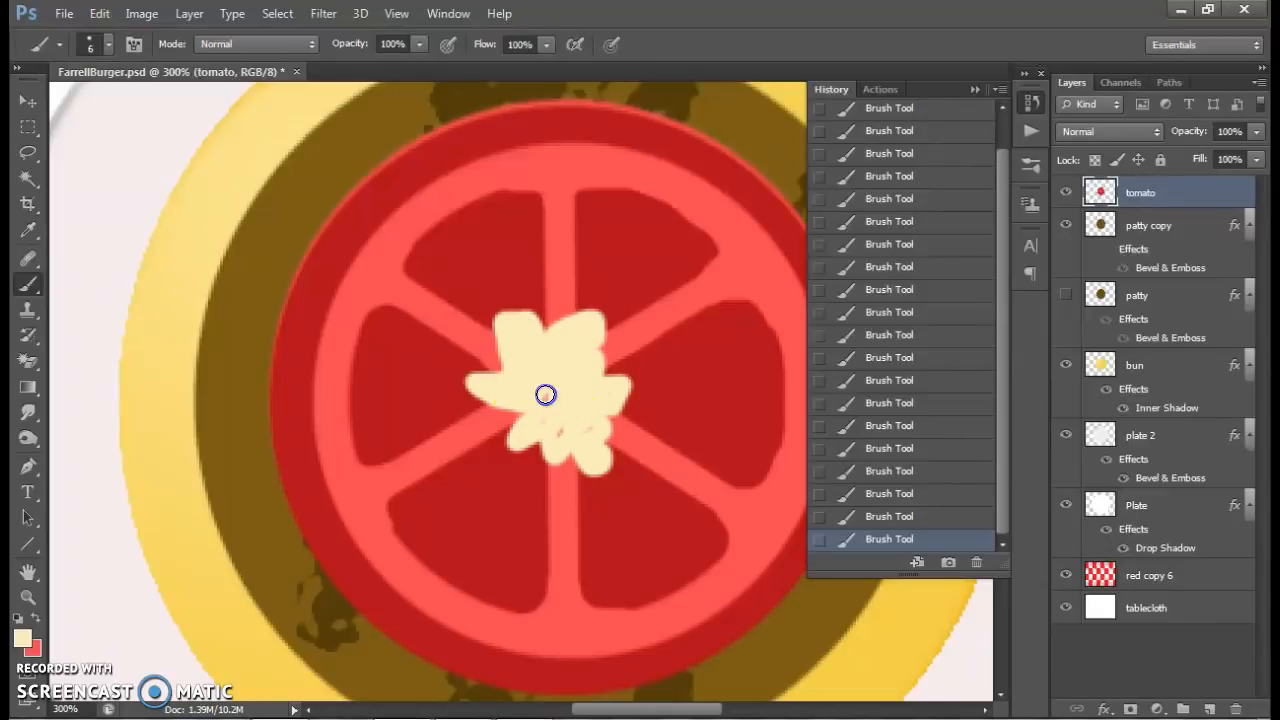
pyautogui.click(513, 296)
# Step: Choose a slightly deeper yellow foreground colour and paint small paired seeds around the tomato's cream core
pyautogui.click(22, 642)
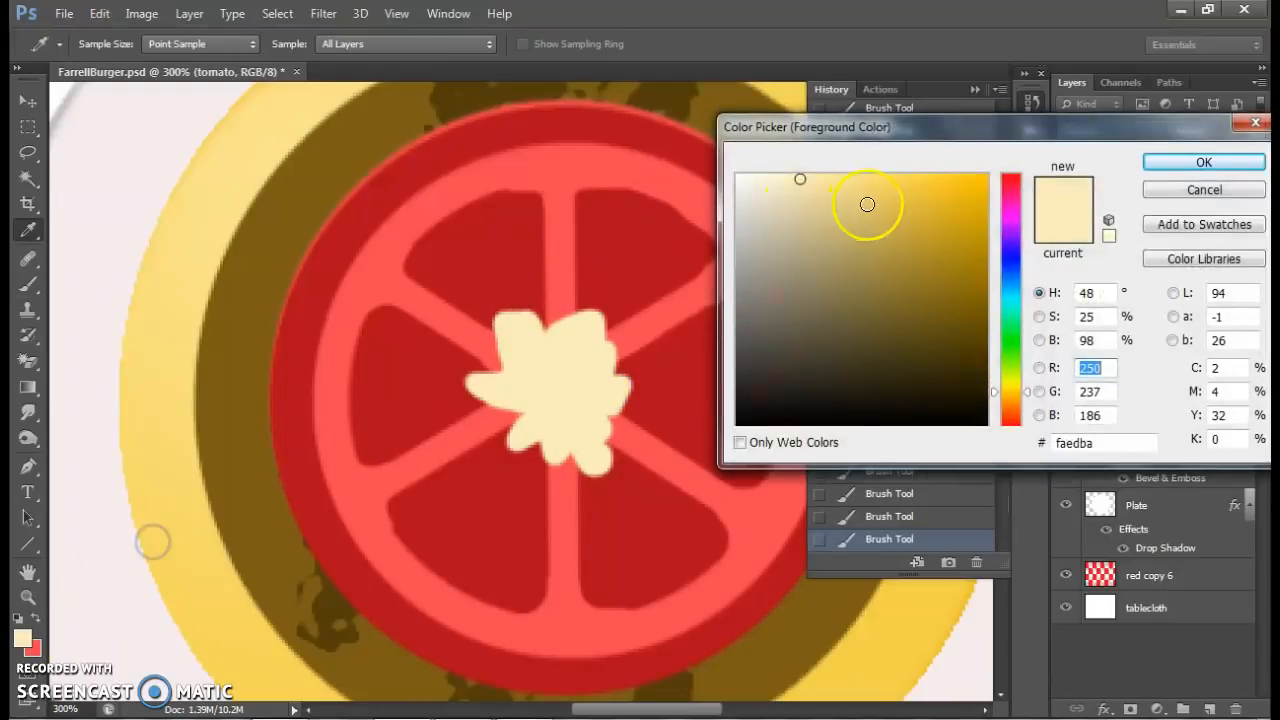
pyautogui.click(834, 181)
pyautogui.click(1166, 163)
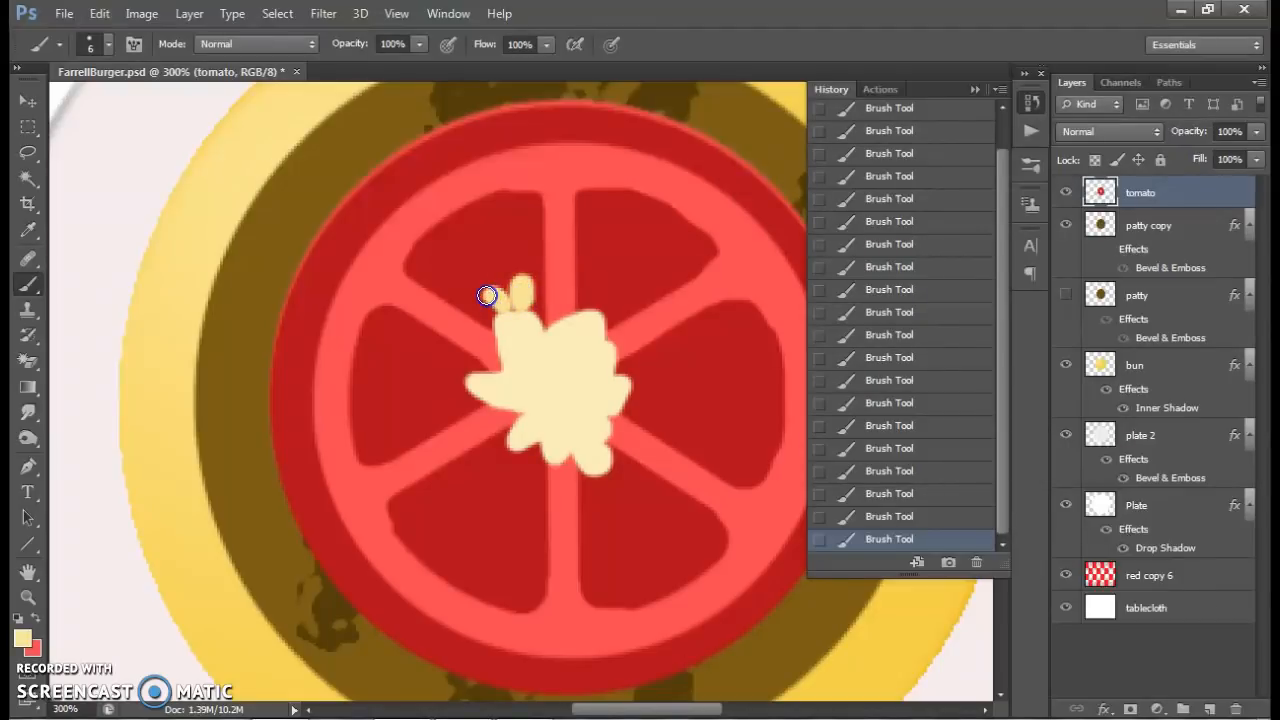
pyautogui.click(589, 312)
pyautogui.moveTo(631, 360)
pyautogui.mouseDown()
pyautogui.moveTo(646, 405)
pyautogui.moveTo(615, 409)
pyautogui.moveTo(608, 464)
pyautogui.moveTo(625, 478)
pyautogui.moveTo(533, 466)
pyautogui.mouseUp()
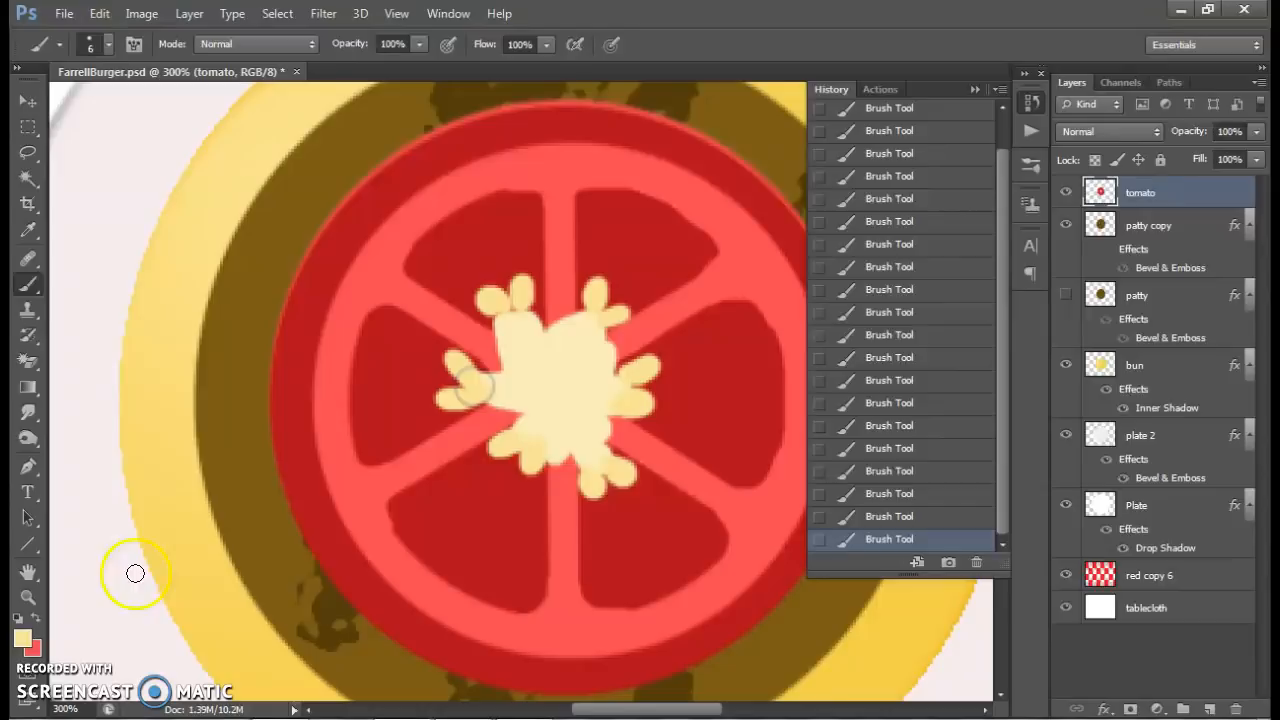
# Step: Fit the whole image in view and hide all layers one by one, from tomato down to tablecloth
pyautogui.click(1069, 194)
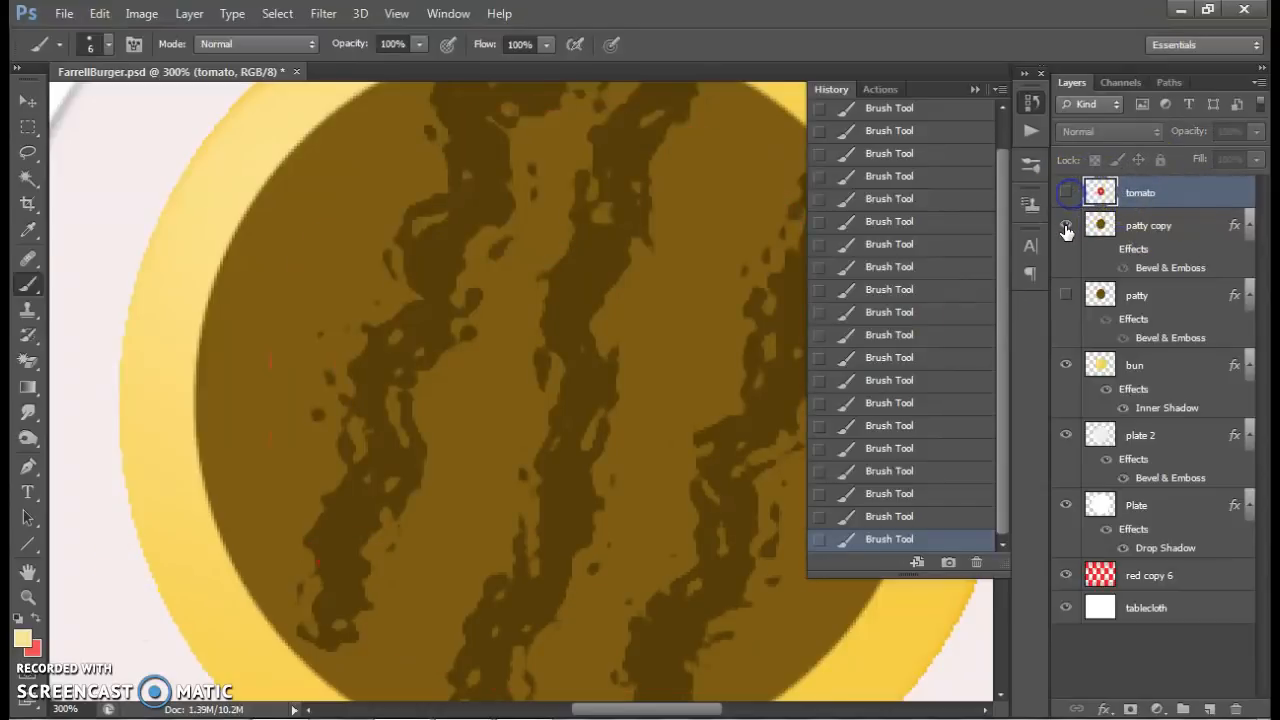
pyautogui.click(1066, 229)
pyautogui.hotkey('ctrl', '0')
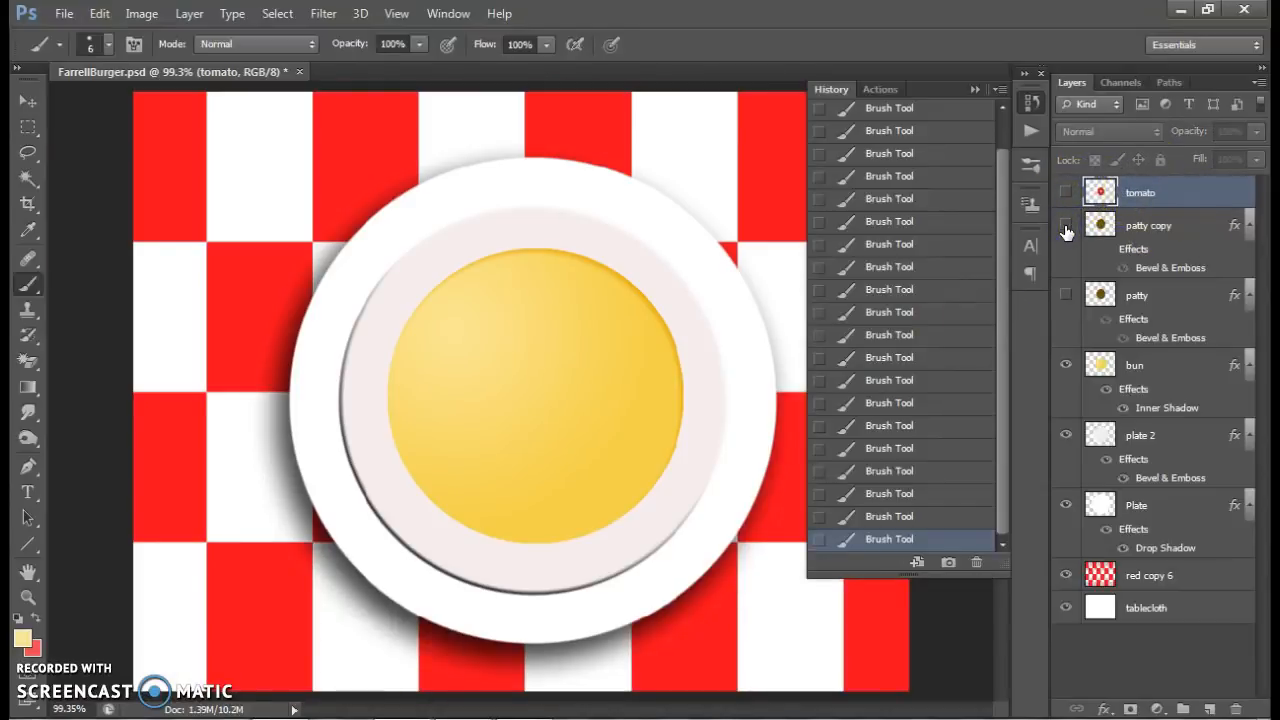
pyautogui.click(1068, 227)
pyautogui.click(1069, 364)
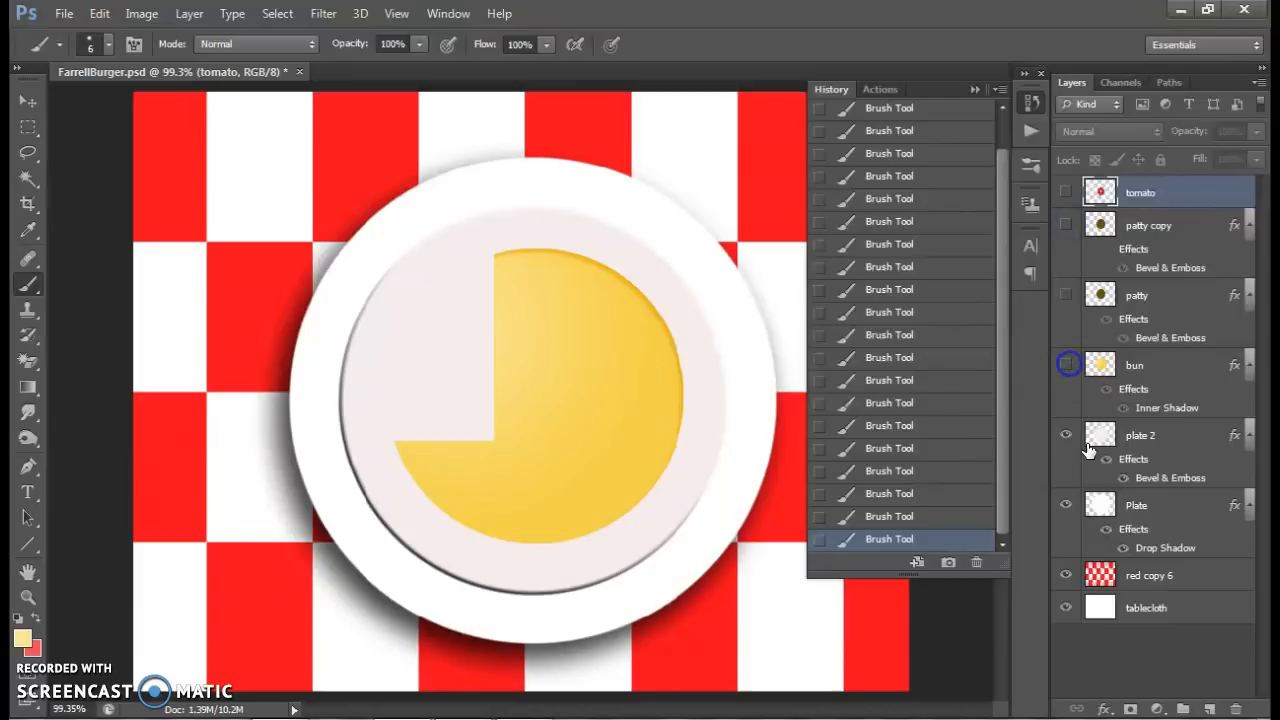
pyautogui.click(1071, 437)
pyautogui.click(1066, 505)
pyautogui.click(1066, 575)
pyautogui.click(1066, 607)
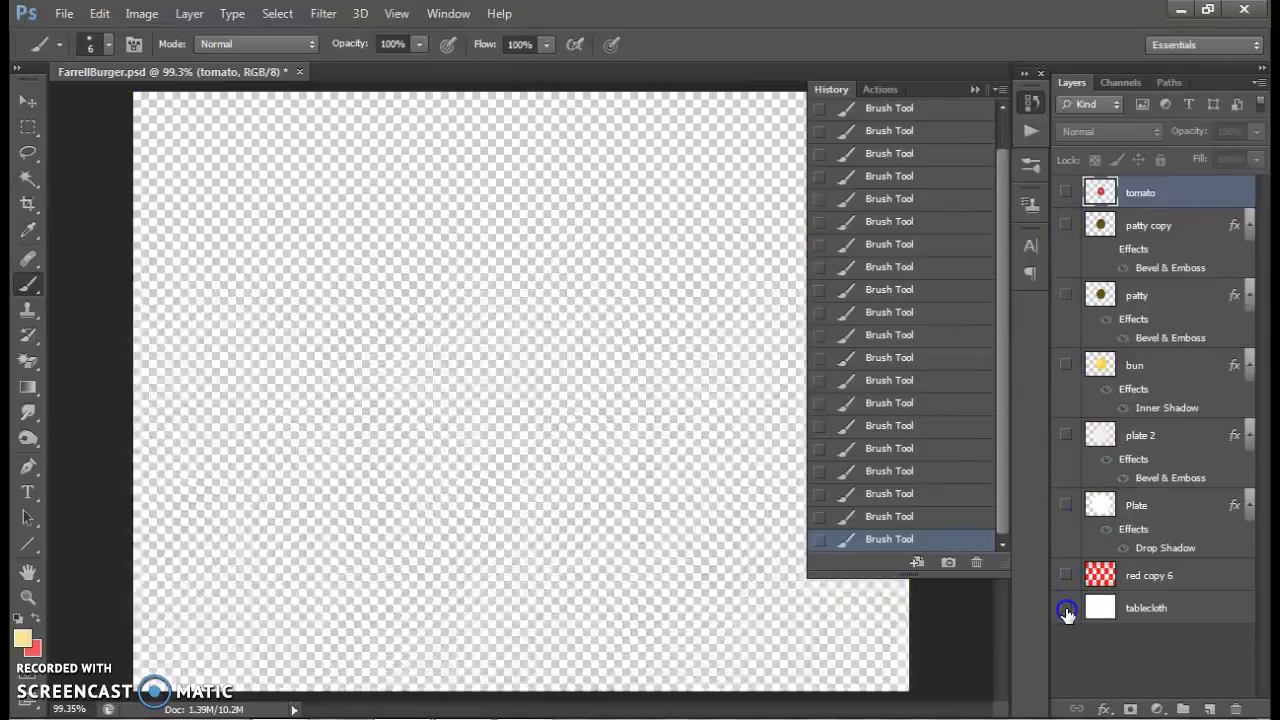
# Step: Show the tablecloth, red copy 6, Plate, plate 2, bun, patty and tomato layers, leaving patty copy hidden
pyautogui.click(1066, 608)
pyautogui.click(1066, 580)
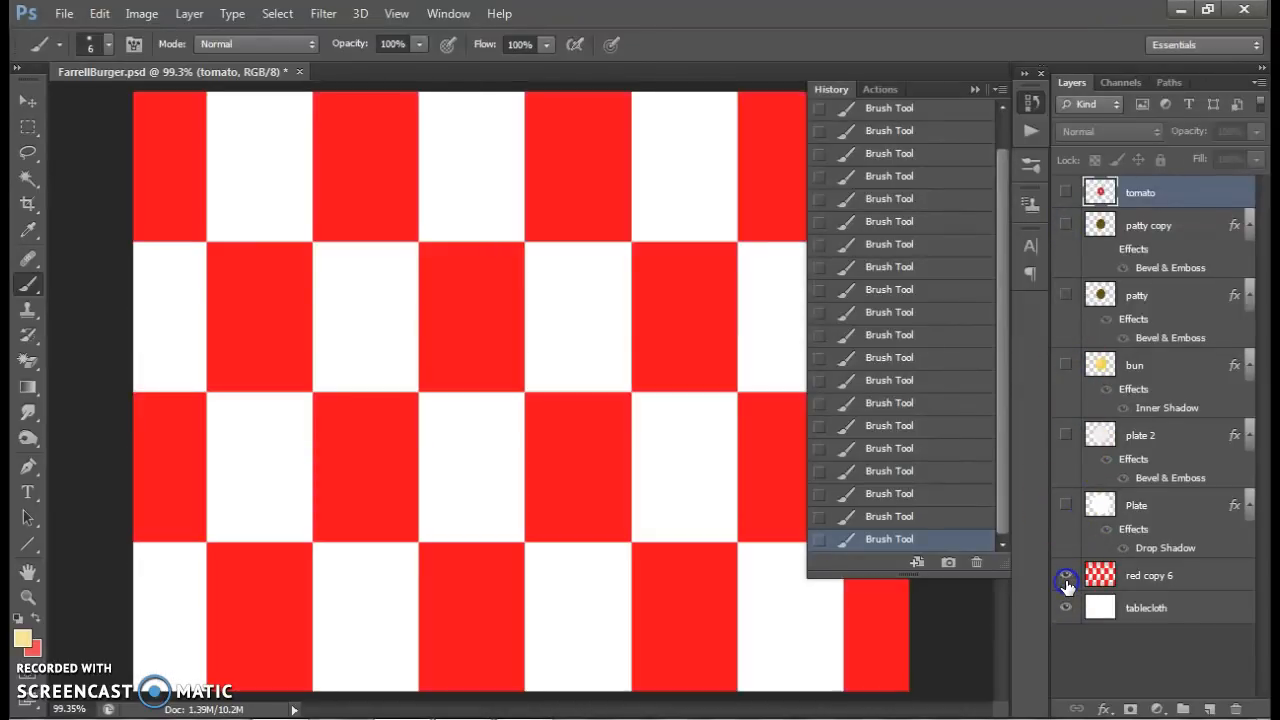
pyautogui.click(1066, 505)
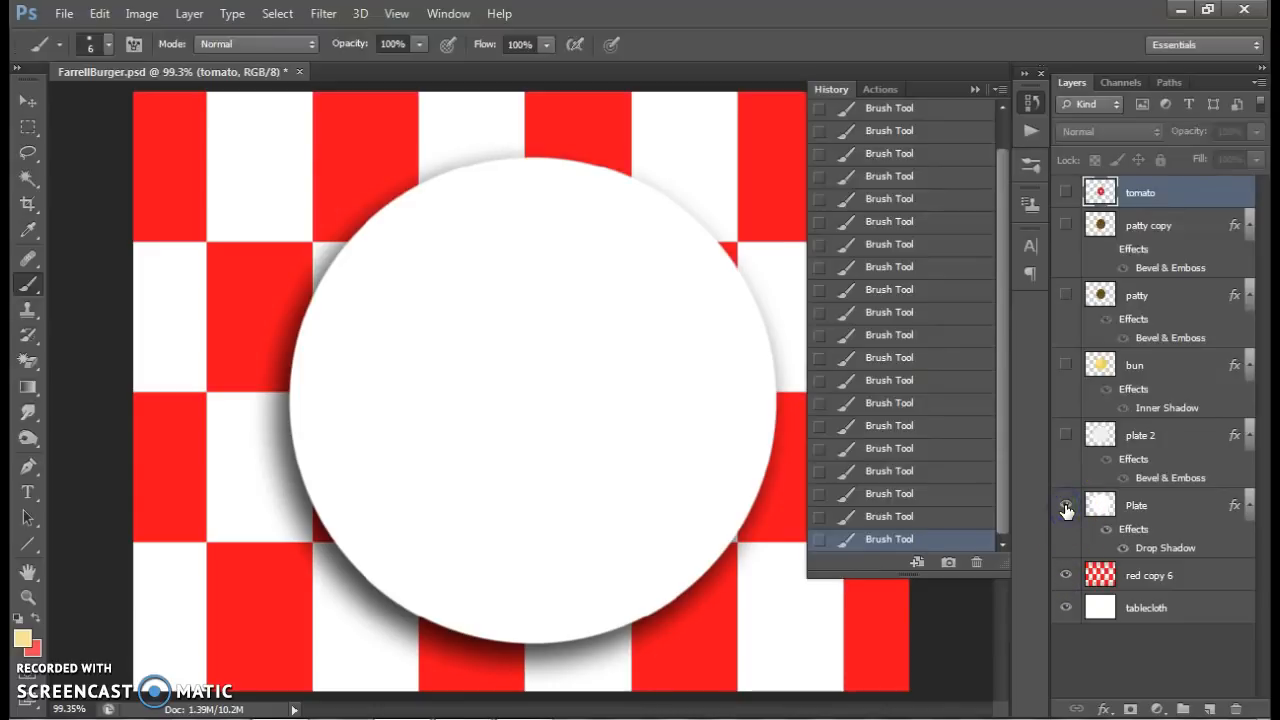
pyautogui.click(1066, 437)
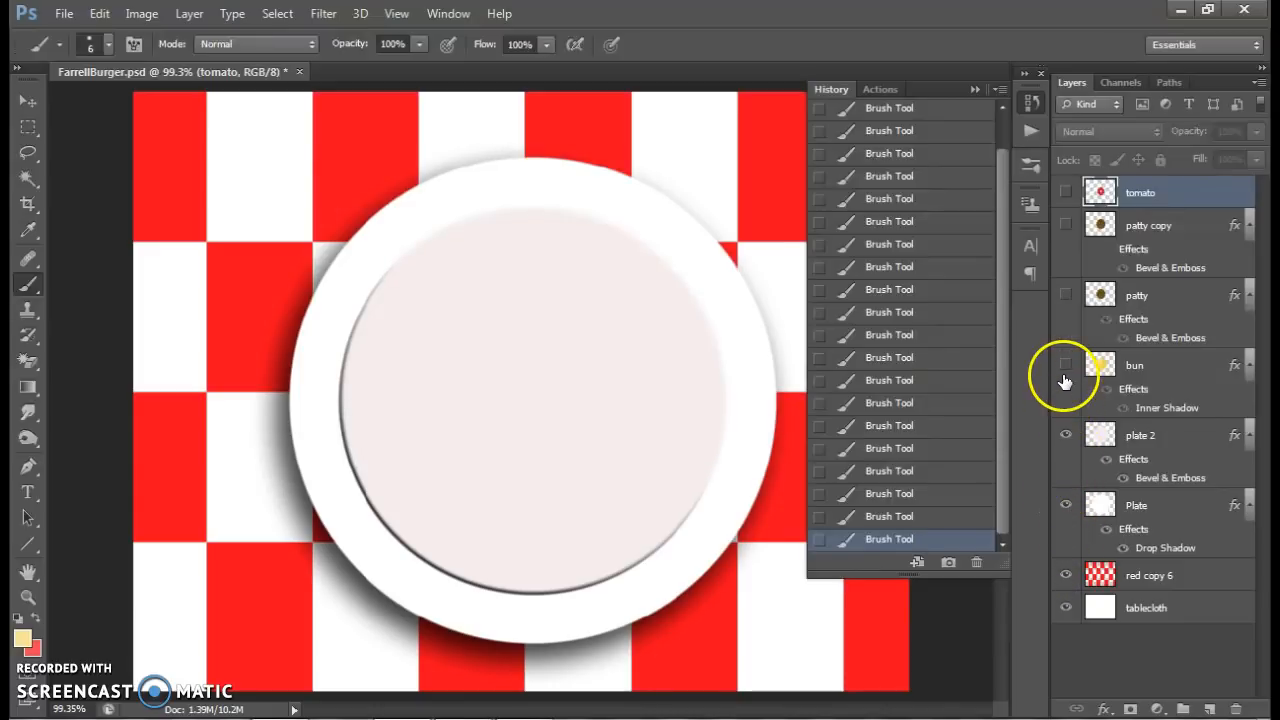
pyautogui.click(1066, 365)
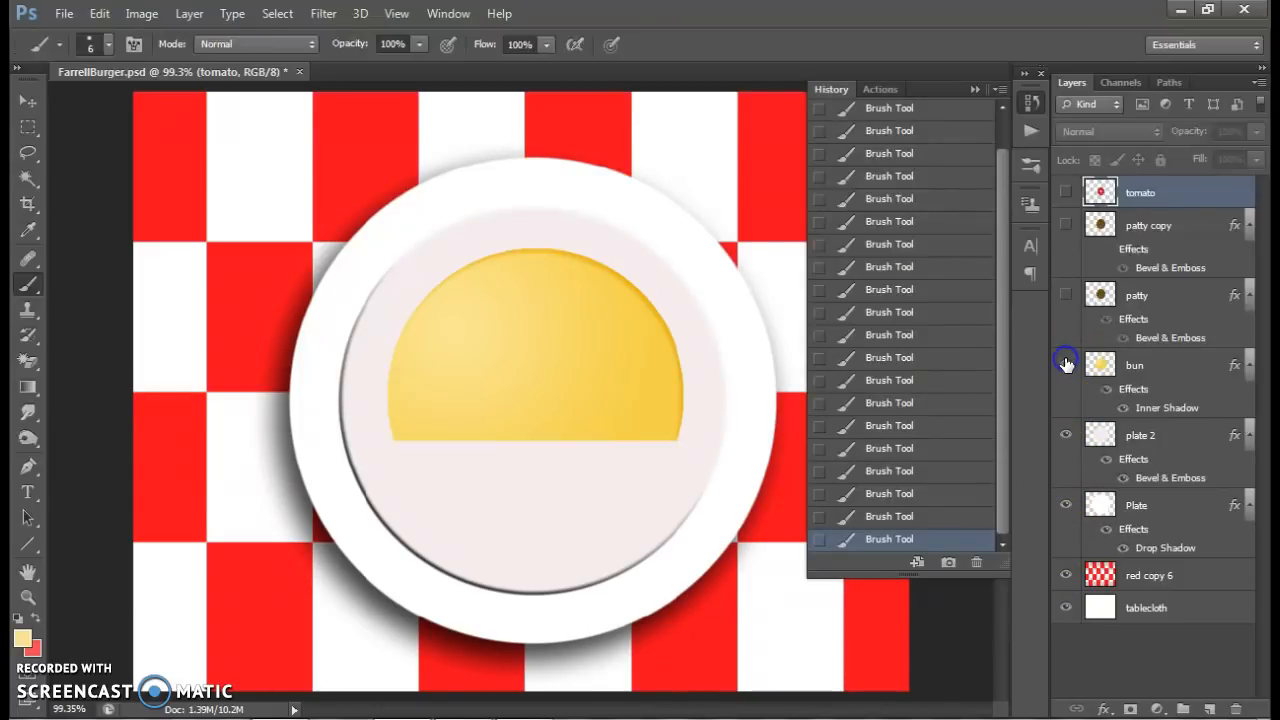
pyautogui.click(1064, 294)
pyautogui.click(1066, 194)
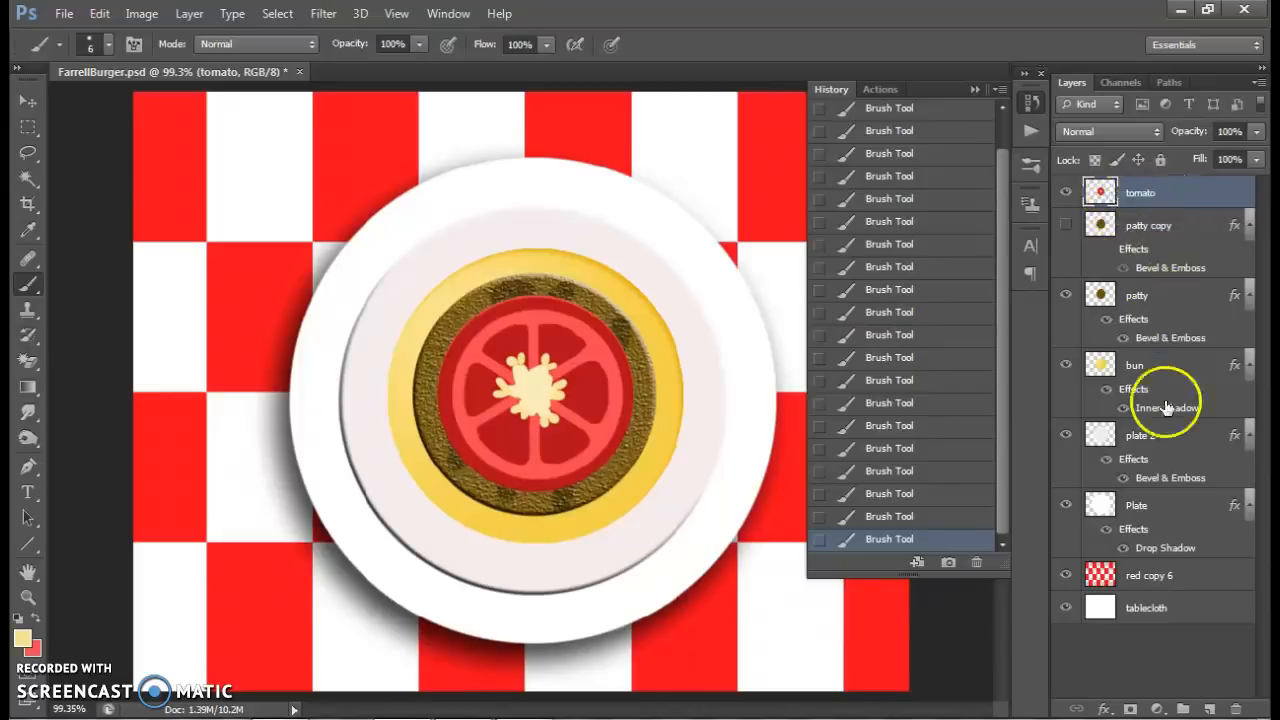
# Step: Move the tomato, patty copy, patty and bun layers together toward the plate's lower-right edge, and collapse the history list
pyautogui.keyDown('shift'); pyautogui.click(1179, 374); pyautogui.keyUp('shift')
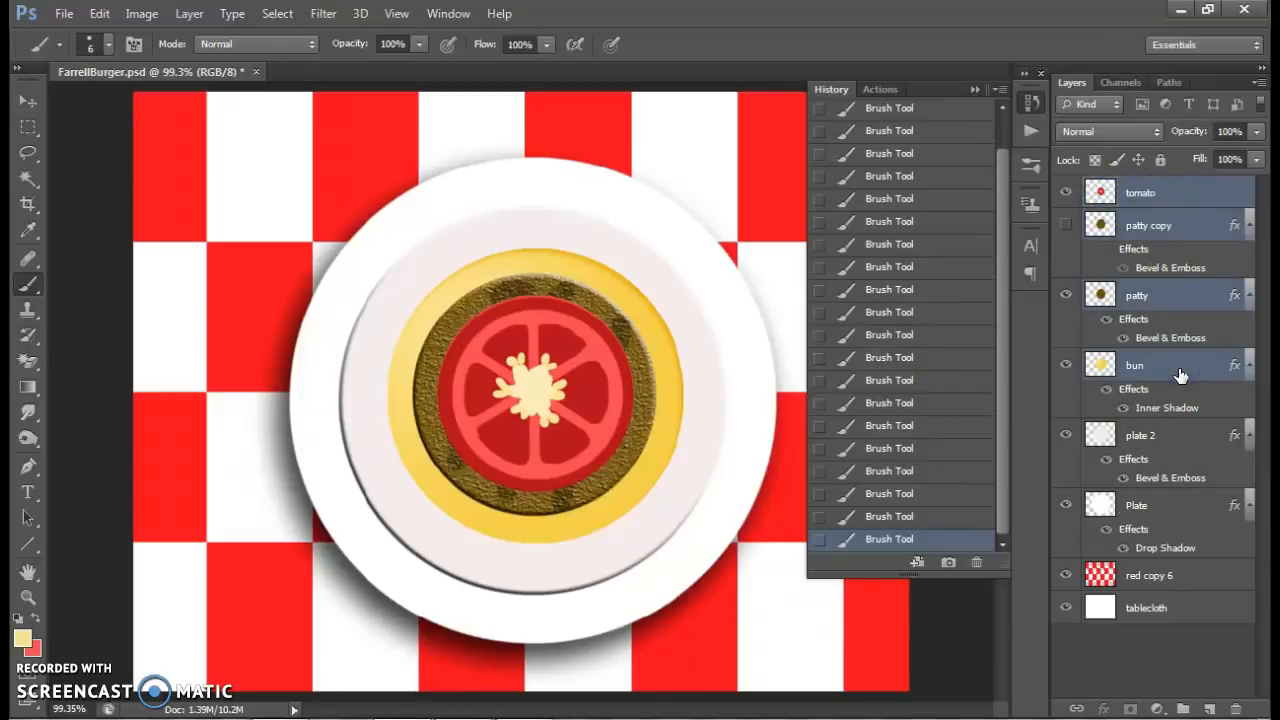
pyautogui.click(28, 101)
pyautogui.moveTo(463, 353)
pyautogui.mouseDown()
pyautogui.moveTo(522, 412)
pyautogui.moveTo(538, 387)
pyautogui.mouseUp()
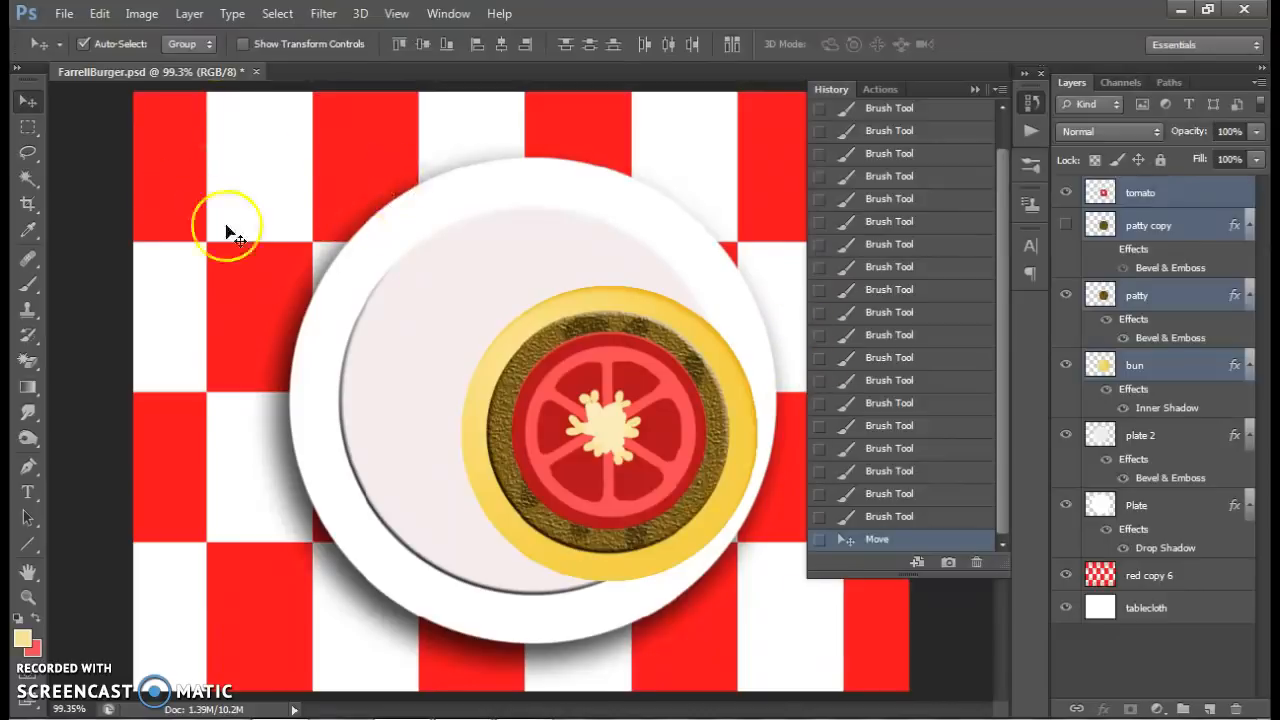
pyautogui.click(972, 91)
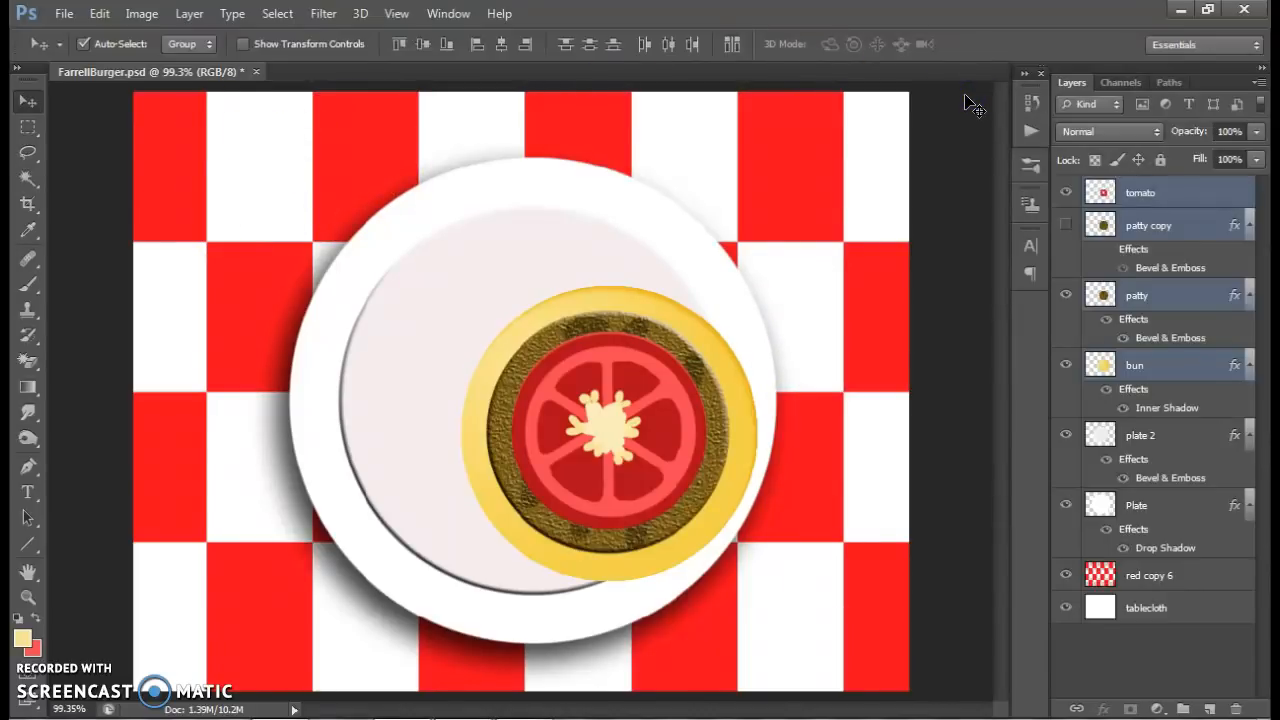